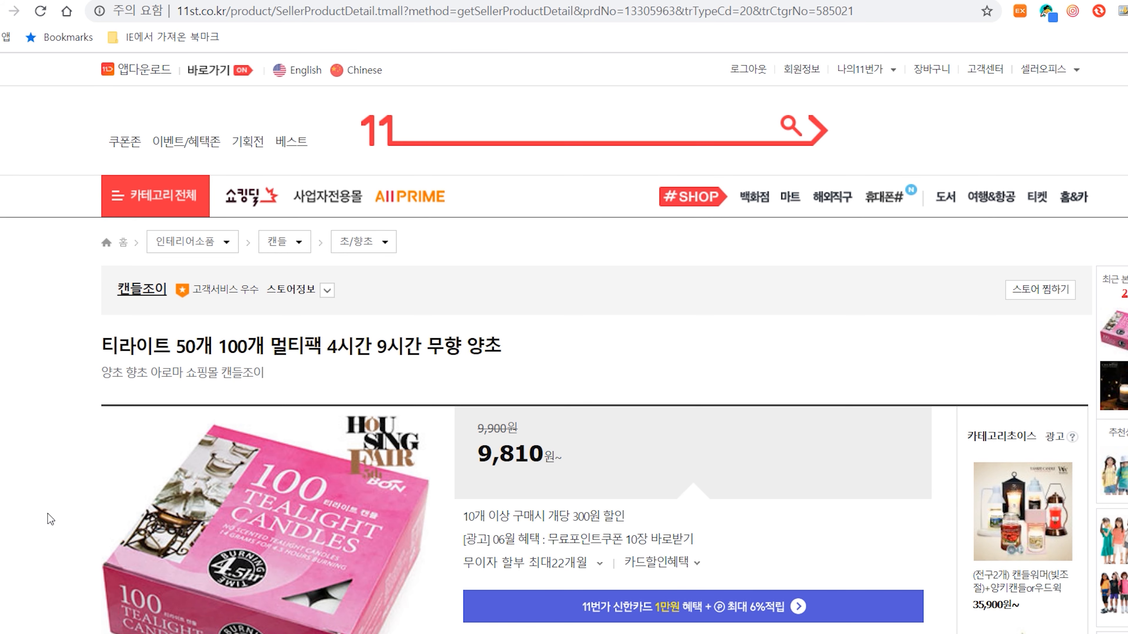
Open Notepad and note the product page's first category level as "인테리어소품>".
{"action": "left_click", "coordinate": [2, 632]}
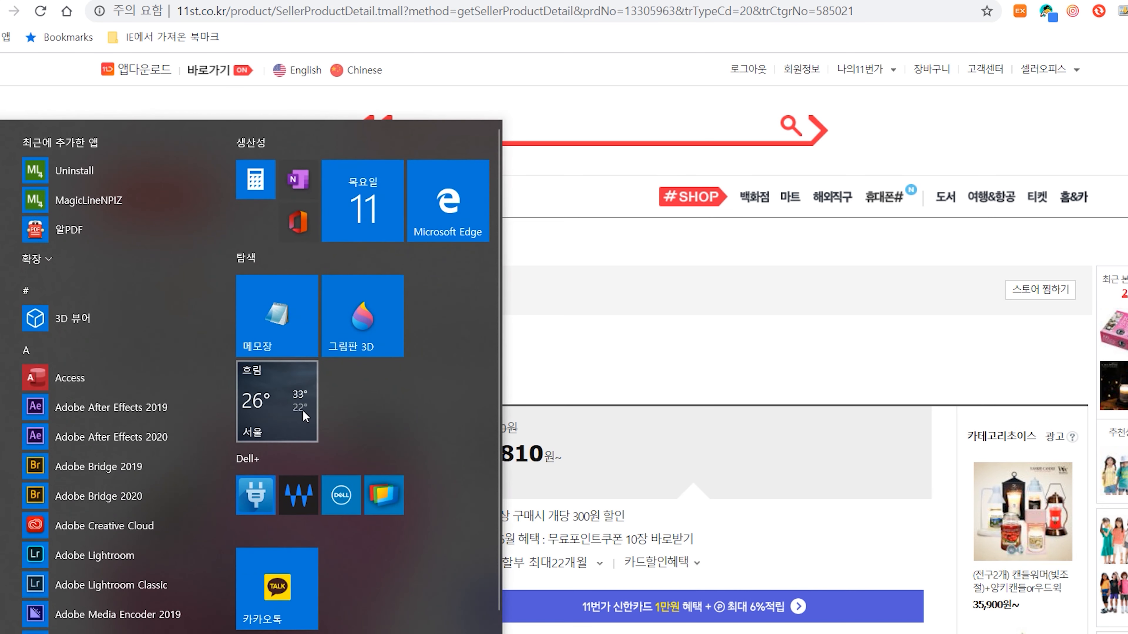
{"action": "left_click", "coordinate": [283, 334]}
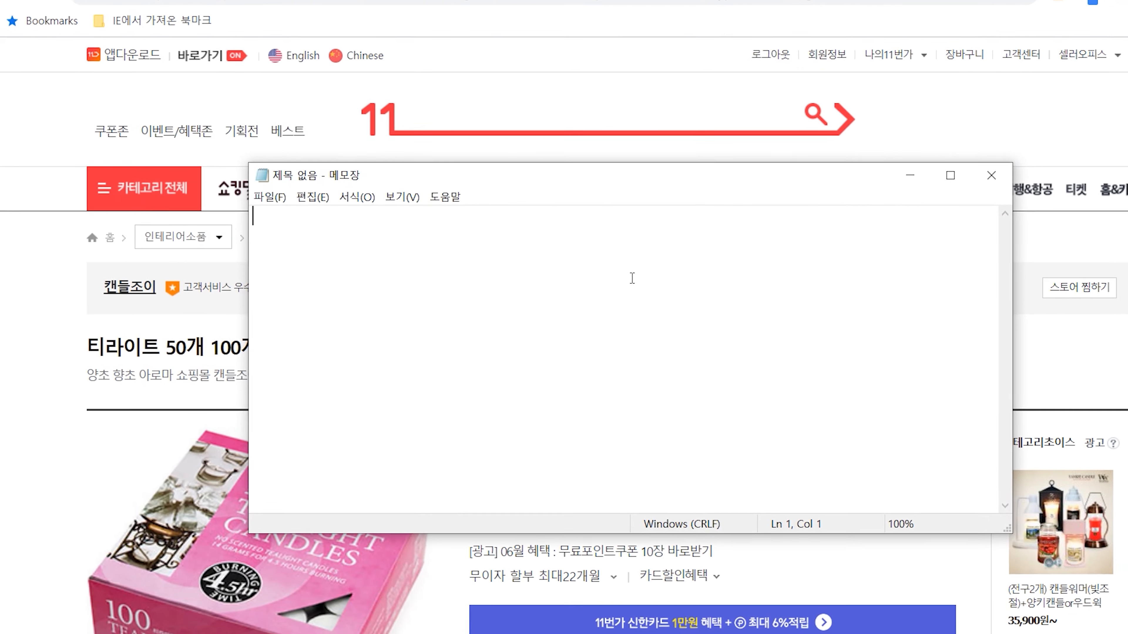
{"action": "type", "text": "dlk"}
{"action": "key", "text": "BackSpace"}
{"action": "key", "text": "BackSpace"}
{"action": "key", "text": "BackSpace"}
{"action": "key", "text": "Hangul"}
{"action": "type", "text": "인테리어소프"}
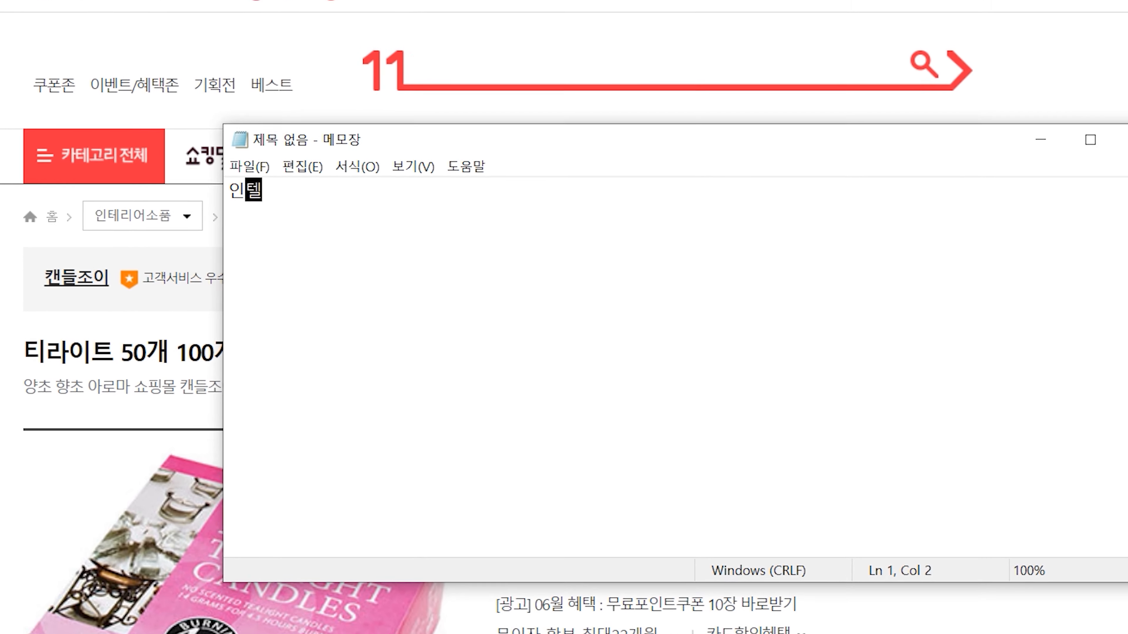
{"action": "key", "text": "BackSpace"}
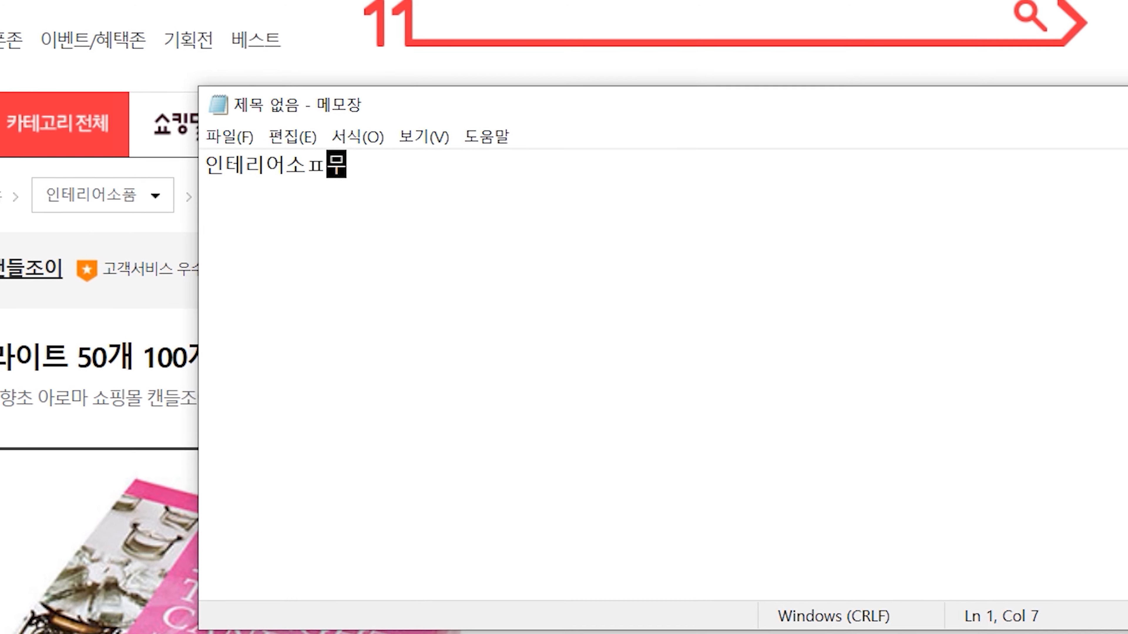
{"action": "type", "text": "품"}
{"action": "key", "text": "BackSpace"}
{"action": "key", "text": "BackSpace"}
{"action": "key", "text": "BackSpace"}
{"action": "type", "text": "품>"}
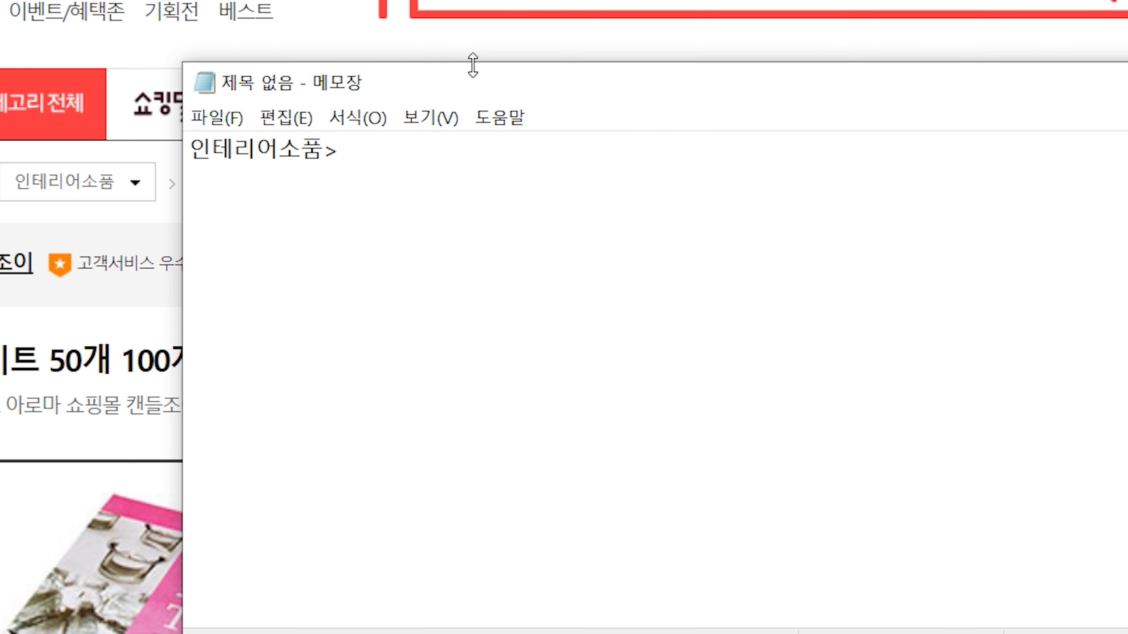
Move the note aside to uncover the product's category path and add "캔들 > 초/향초" to the line.
{"action": "left_click_drag", "start_coordinate": [477, 83], "coordinate": [943, 0]}
{"action": "type", "text": "캔들 > "}
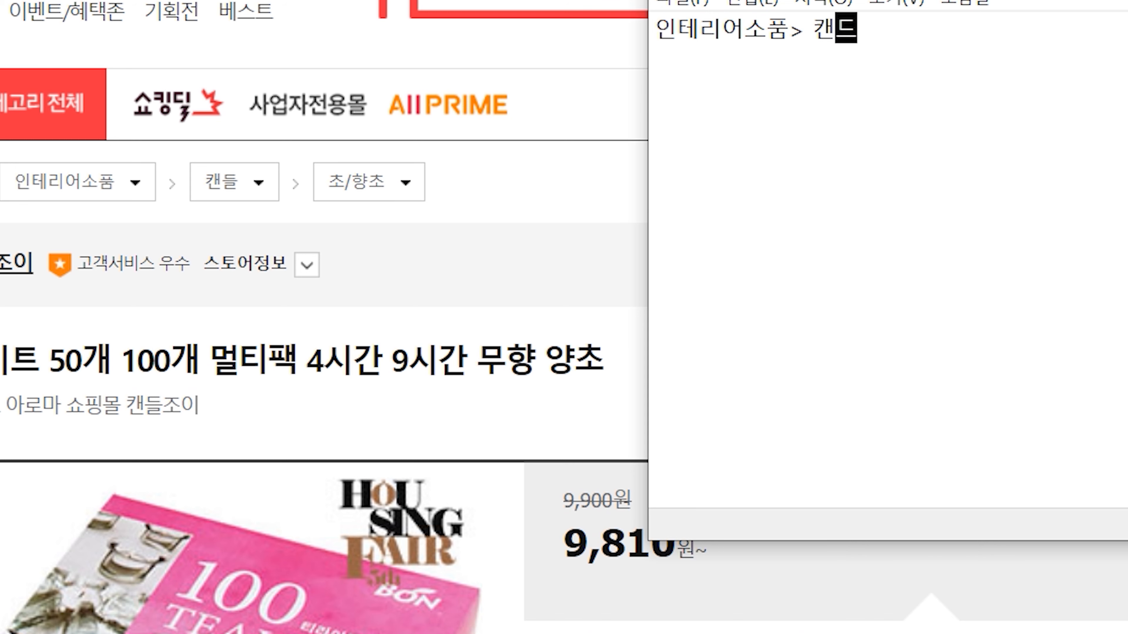
{"action": "type", "text": "초/향초"}
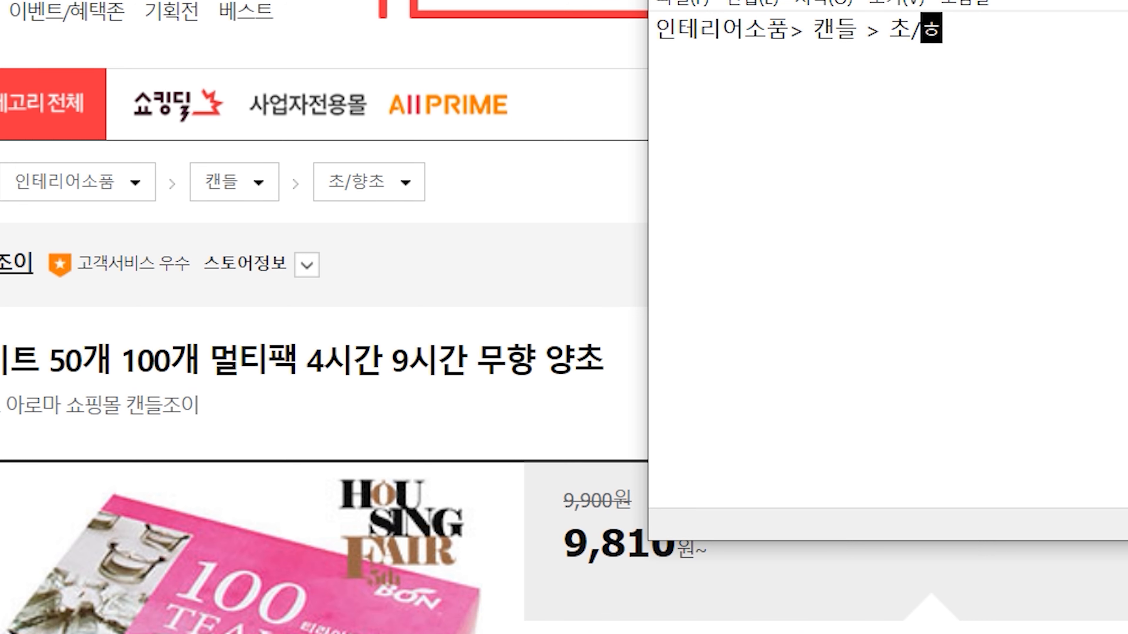
{"action": "key", "text": "Return"}
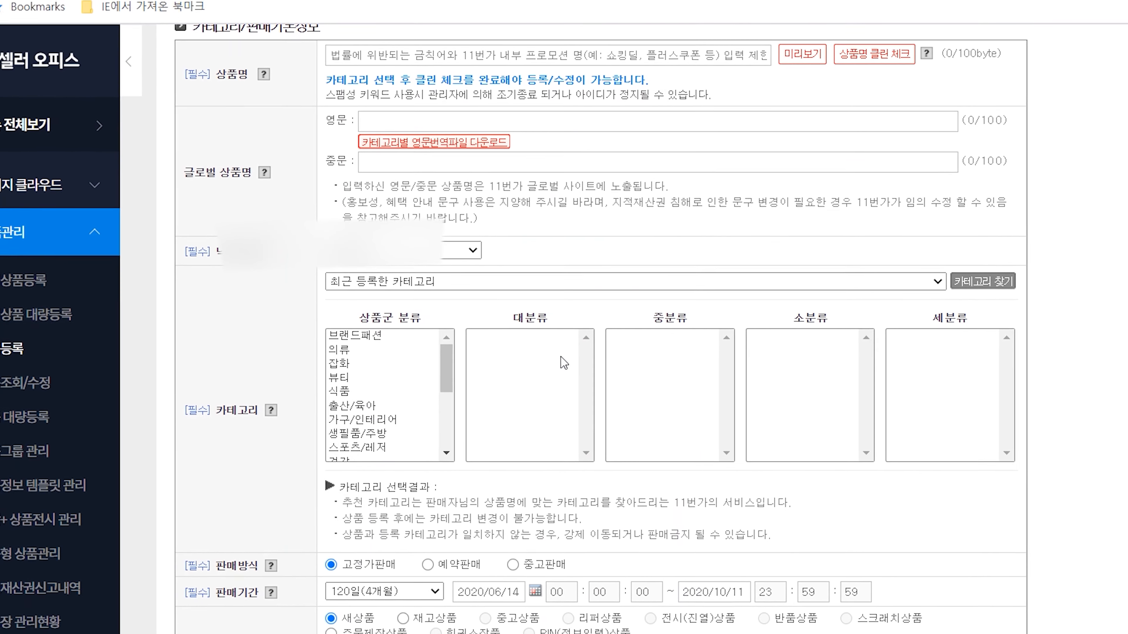
In the product registration form, search the category finder for 초/향초 and select 인테리어소품>캔들>초/향초.
{"action": "left_click", "coordinate": [1043, 279]}
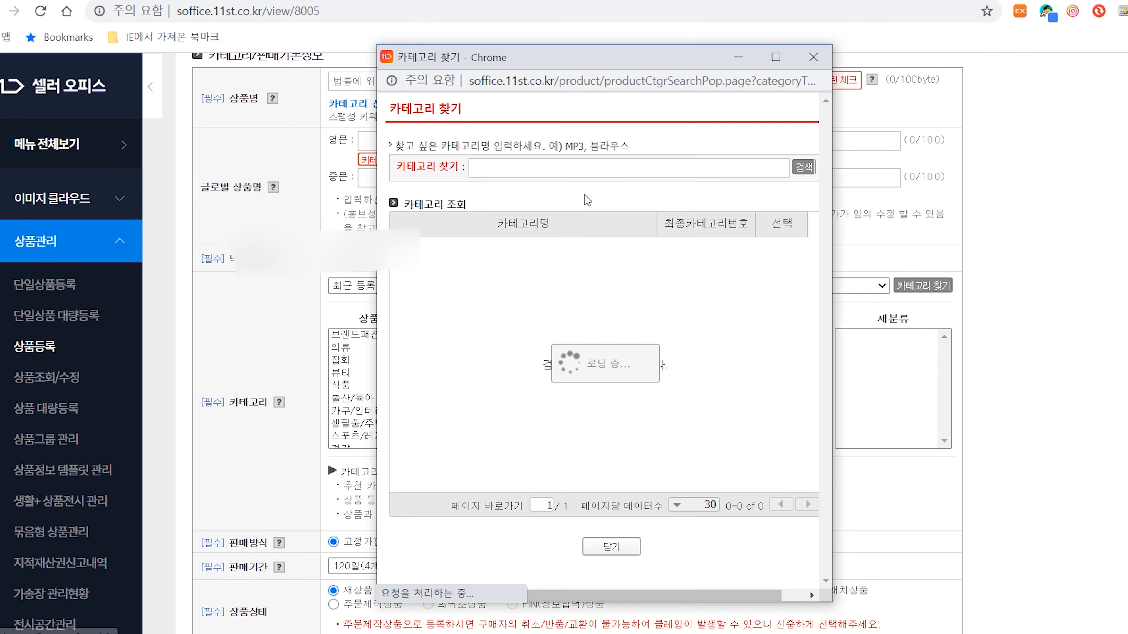
{"action": "left_click", "coordinate": [569, 151]}
{"action": "type", "text": "ㅊ"}
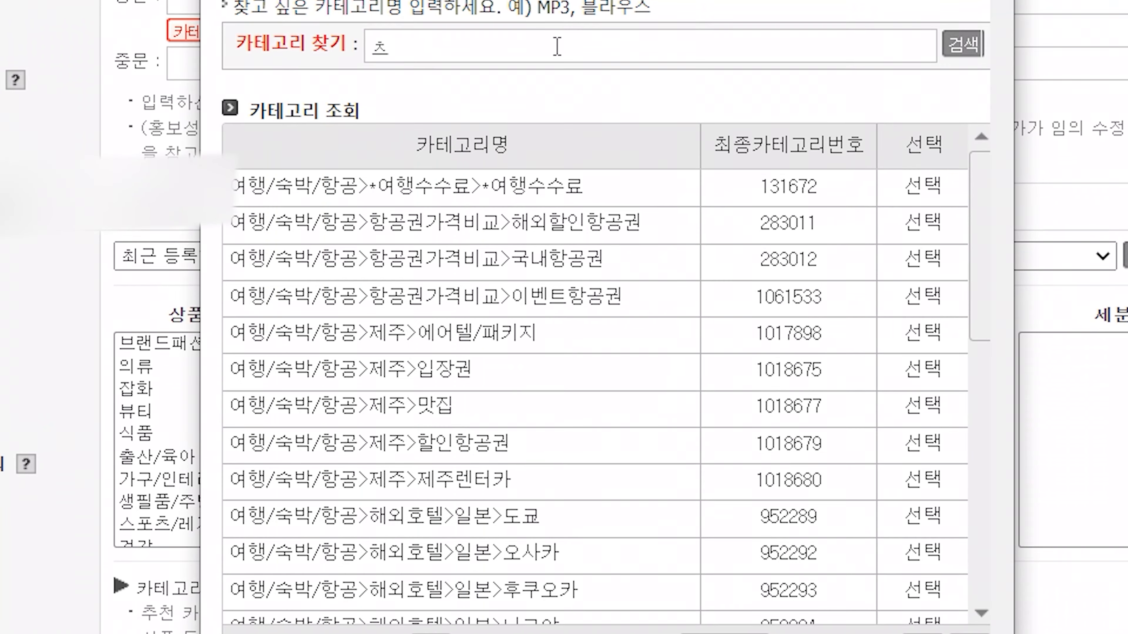
{"action": "type", "text": "ㅗ/향초"}
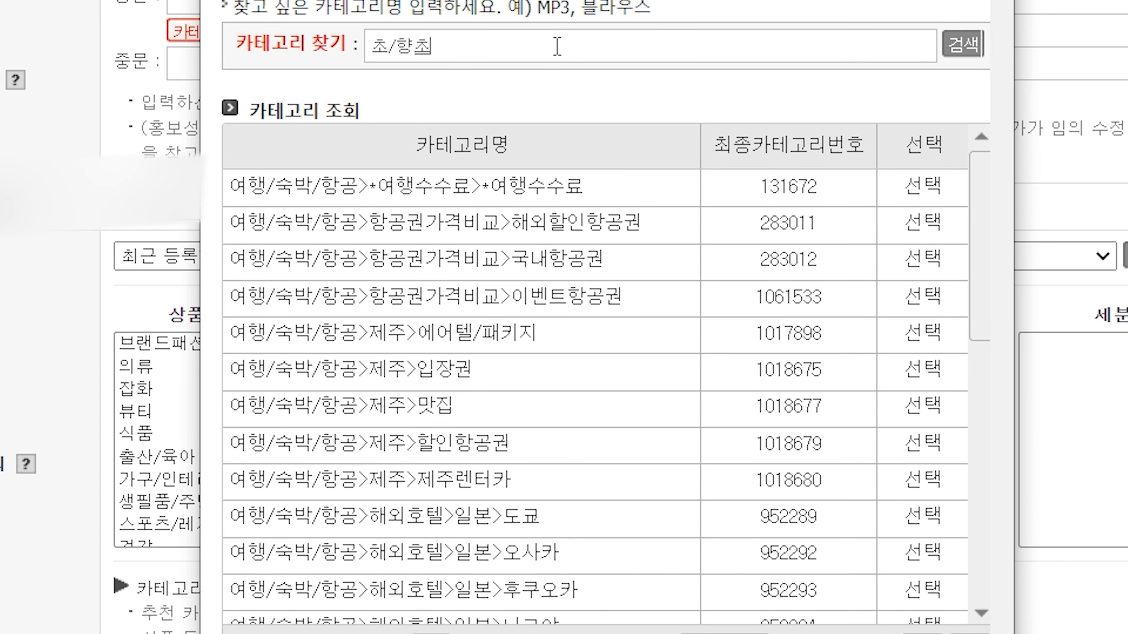
{"action": "key", "text": "Return"}
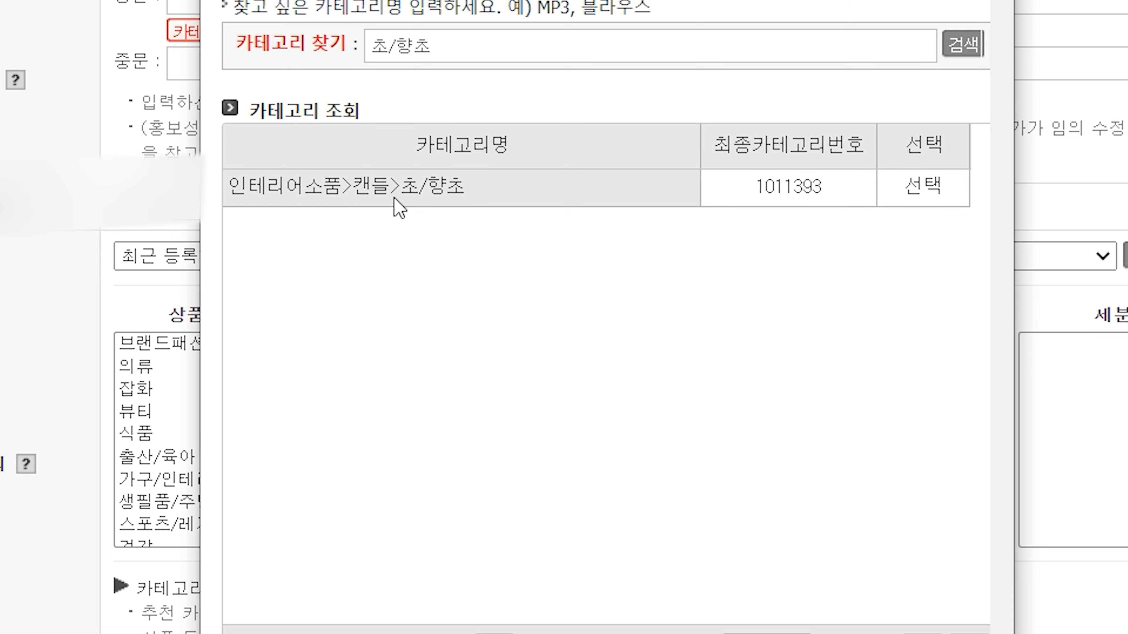
{"action": "left_click", "coordinate": [923, 186]}
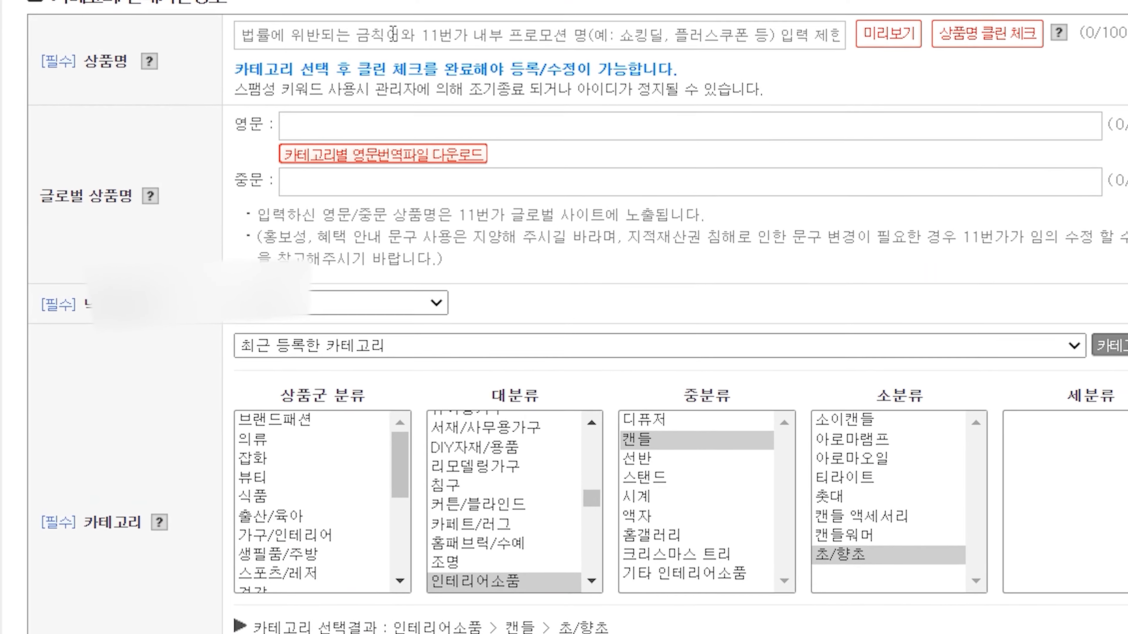
Enter 티라이트 as the product name and run its clean check.
{"action": "left_click", "coordinate": [408, 50]}
{"action": "type", "text": "티라이트"}
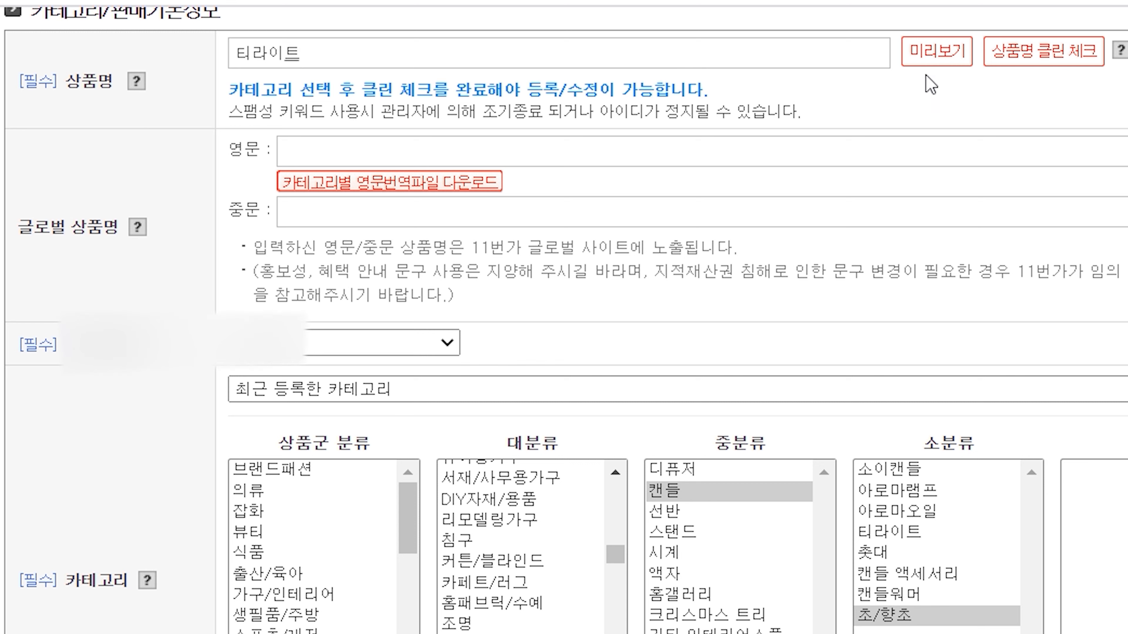
{"action": "left_click", "coordinate": [1064, 64]}
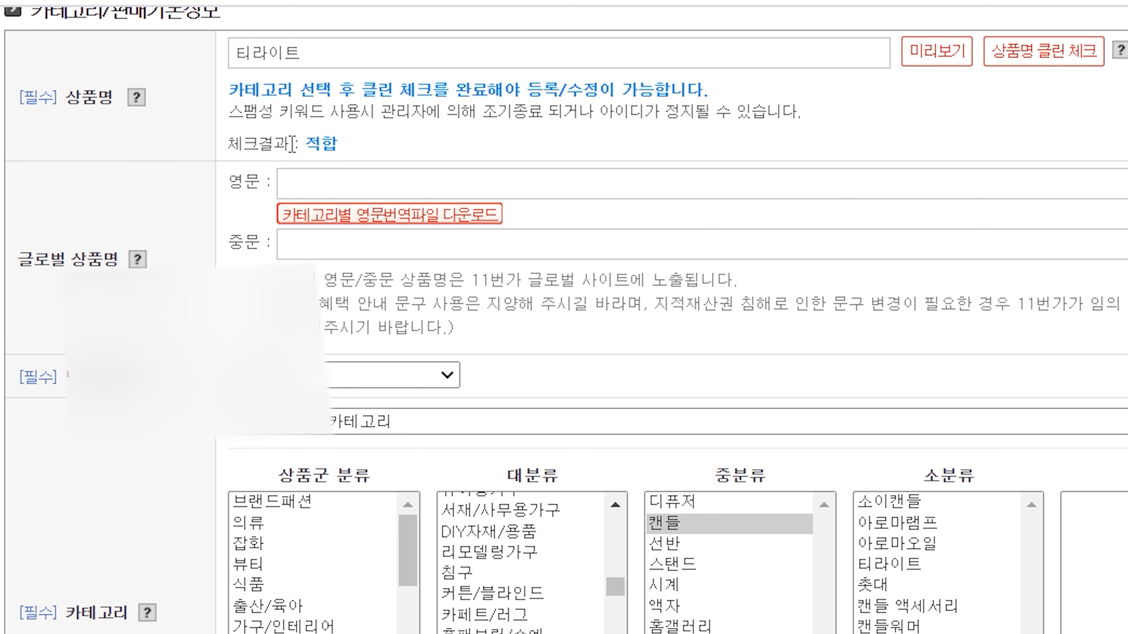
Set the service product type to 일반배송상품 and look through the sales period choices, keeping 120일(4개월).
{"action": "scroll", "coordinate": [114, 122], "scroll_direction": "down", "scroll_amount": 3}
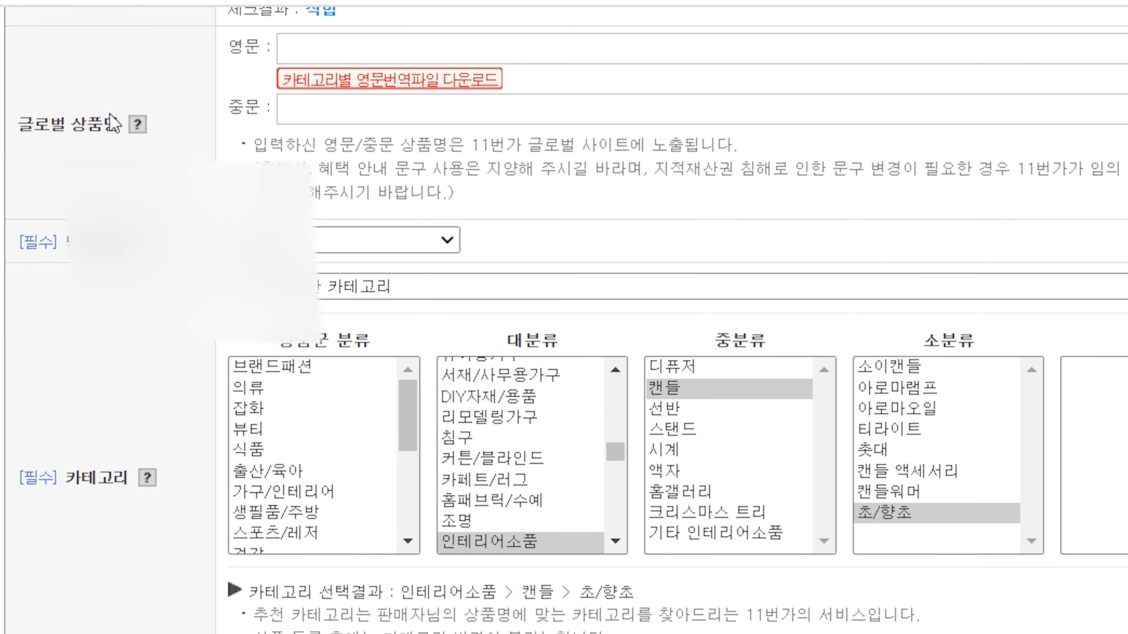
{"action": "scroll", "coordinate": [49, 225], "scroll_direction": "down", "scroll_amount": 6}
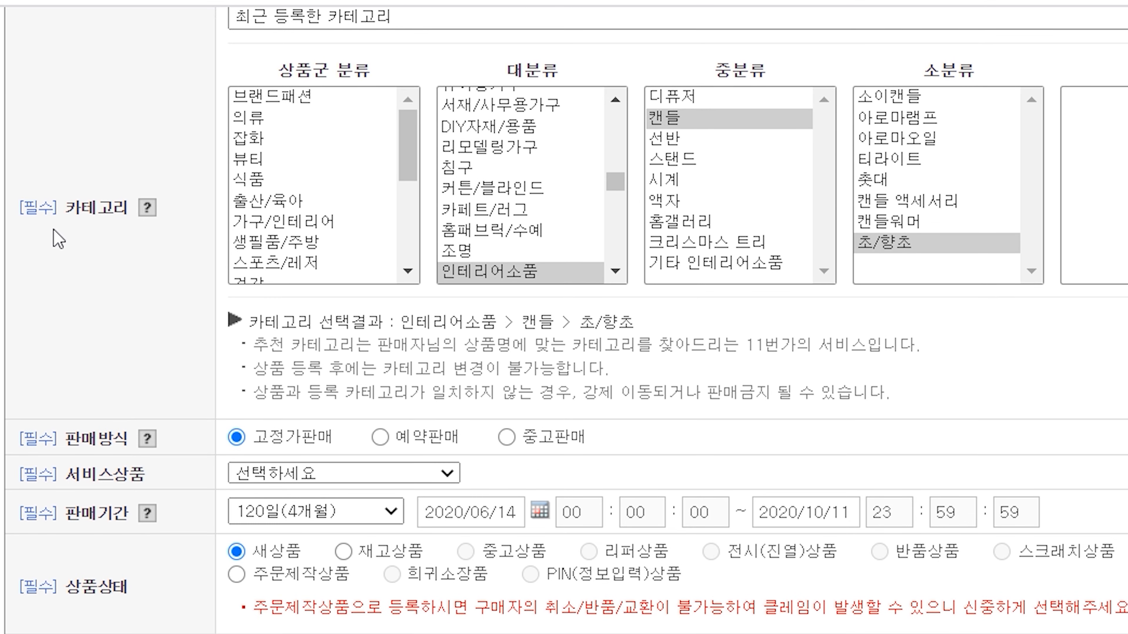
{"action": "scroll", "coordinate": [510, 267], "scroll_direction": "down", "scroll_amount": 3}
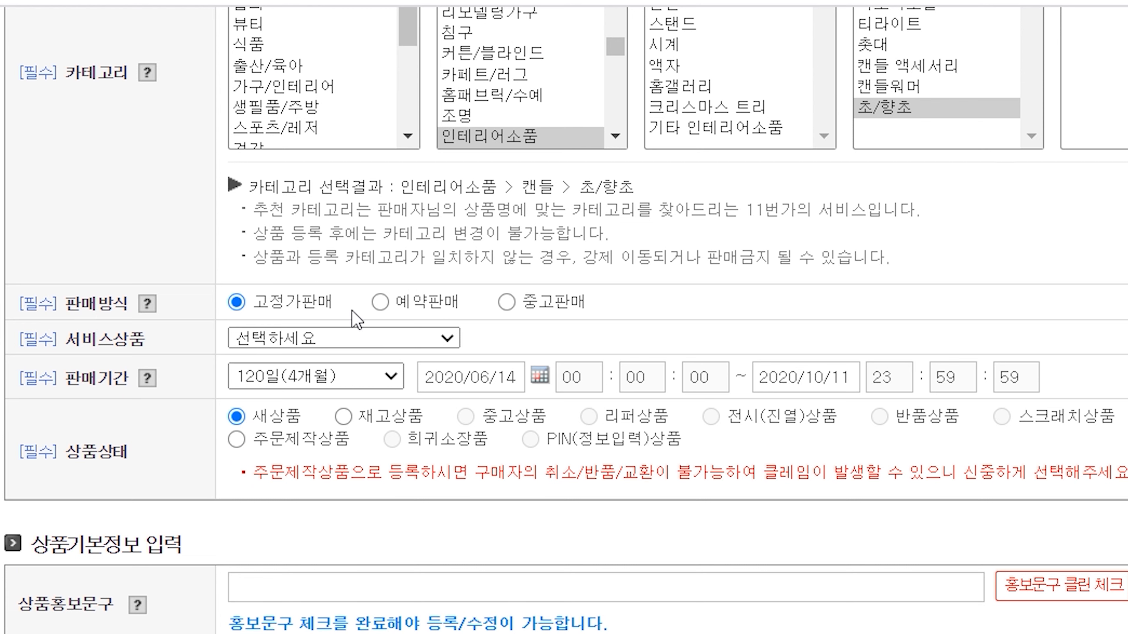
{"action": "left_click", "coordinate": [444, 339]}
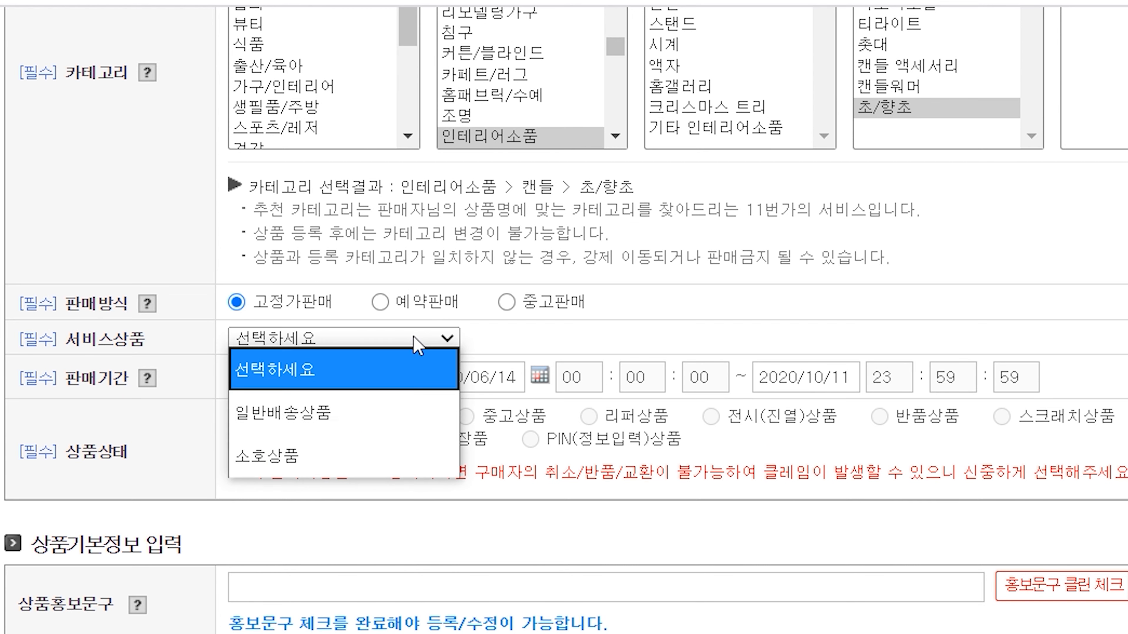
{"action": "left_click", "coordinate": [306, 415]}
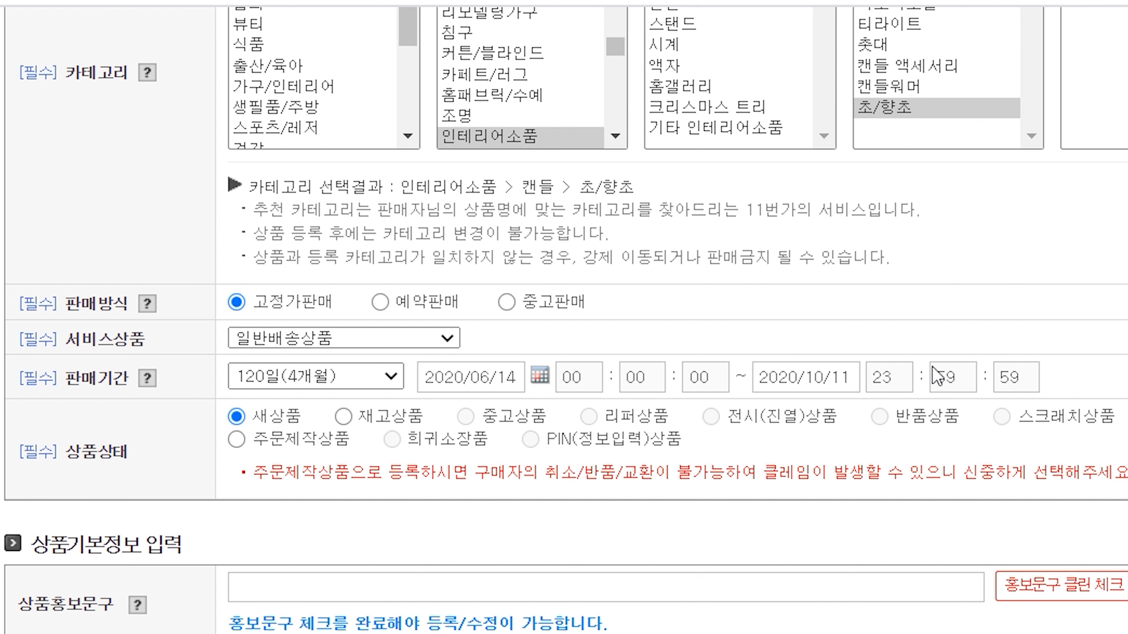
{"action": "left_click", "coordinate": [330, 382]}
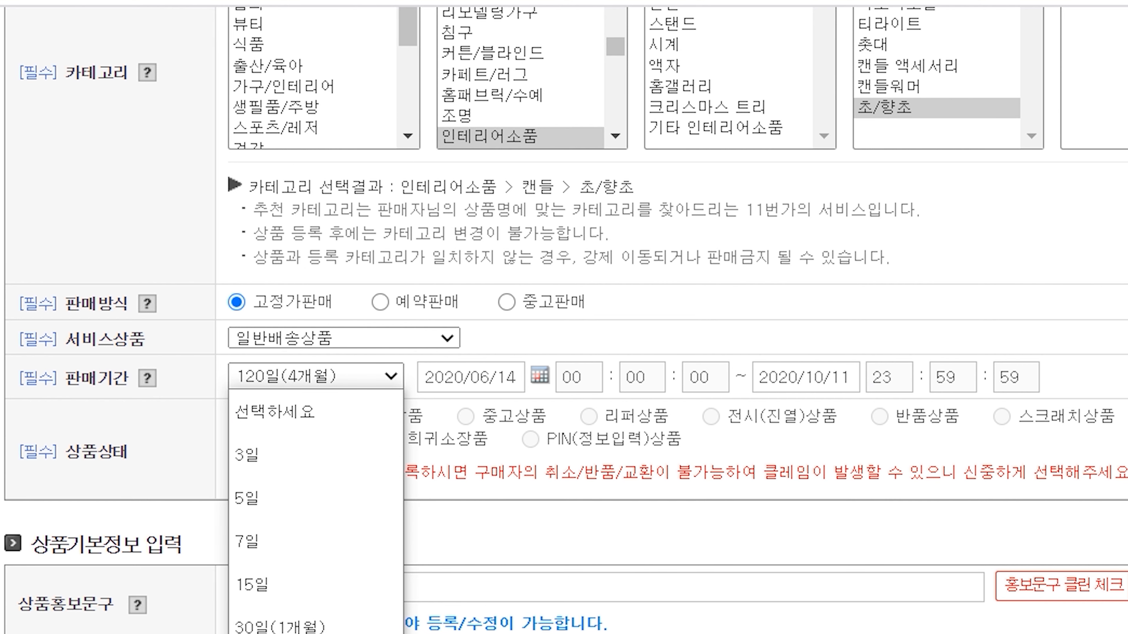
{"action": "key", "text": "Escape"}
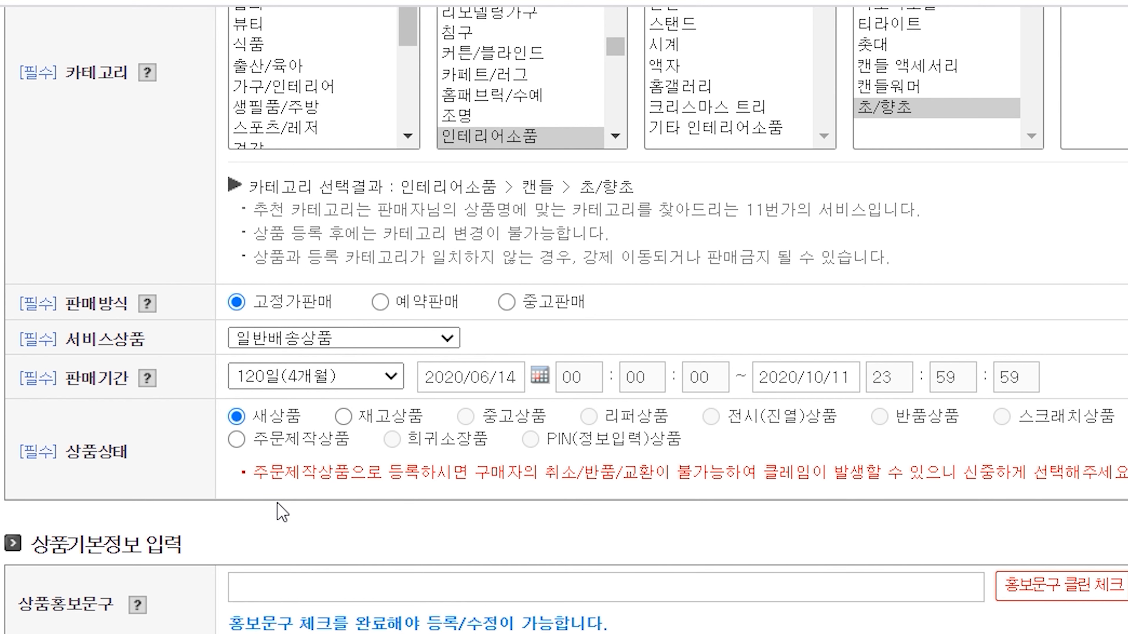
Enter "인테리어용 향초" as the product's promotional phrase and run its clean check.
{"action": "scroll", "coordinate": [278, 511], "scroll_direction": "down", "scroll_amount": 3}
{"action": "left_click", "coordinate": [306, 453]}
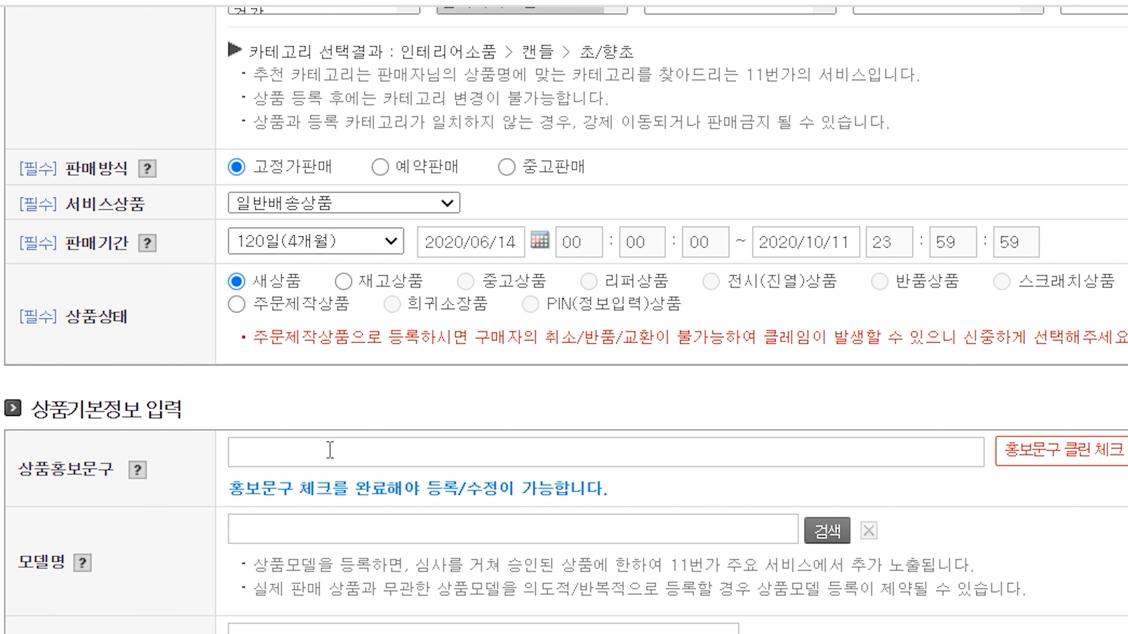
{"action": "scroll", "coordinate": [330, 450], "scroll_direction": "down", "scroll_amount": 4}
{"action": "type", "text": "인테리에"}
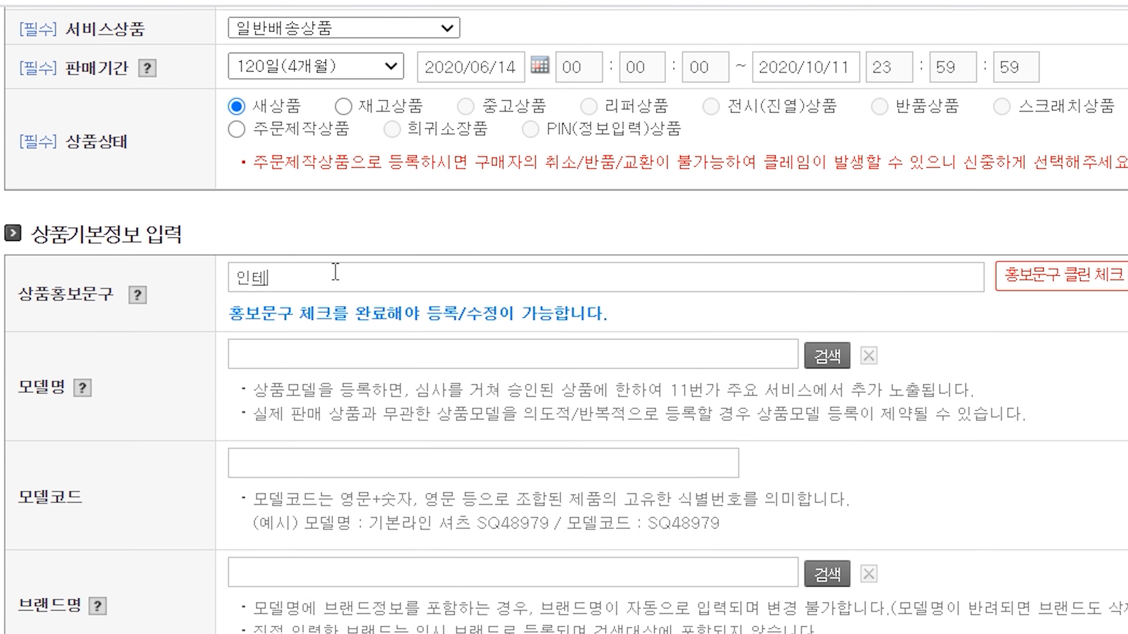
{"action": "type", "text": "용 향초"}
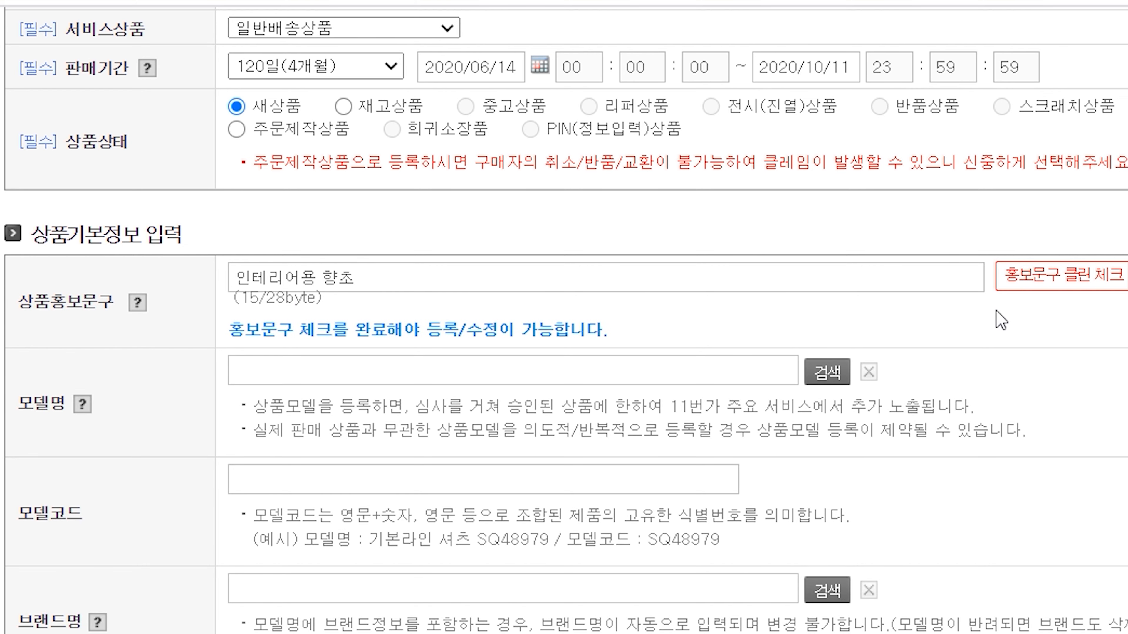
{"action": "left_click", "coordinate": [1039, 284]}
Upload the image t1 as the product's representative image.
{"action": "scroll", "coordinate": [532, 350], "scroll_direction": "down", "scroll_amount": 7}
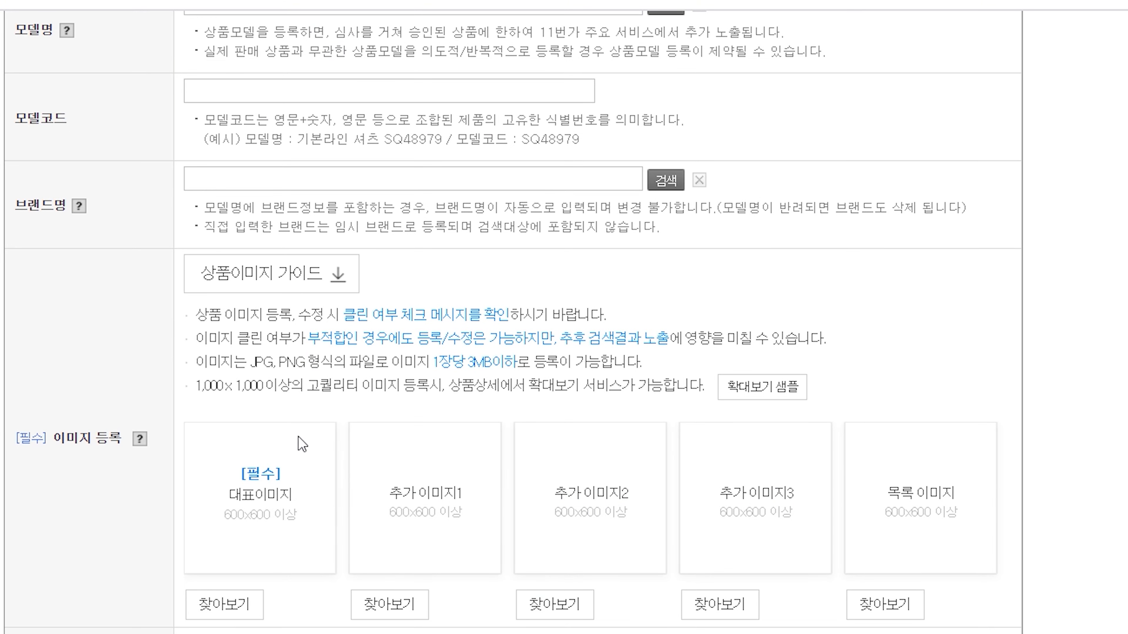
{"action": "left_click", "coordinate": [218, 611]}
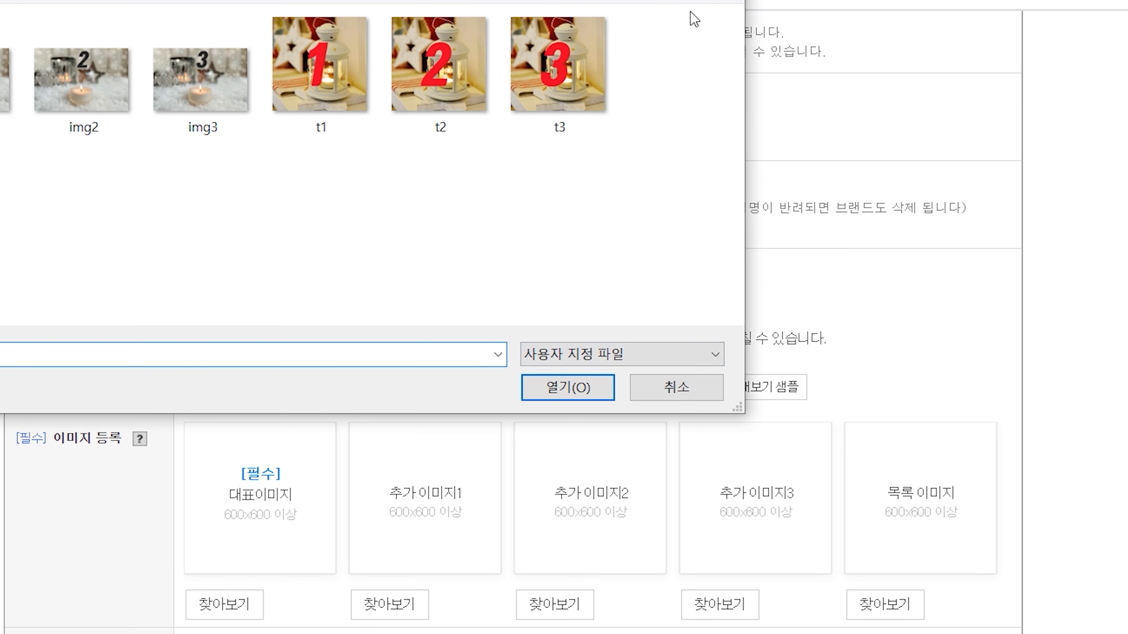
{"action": "key", "text": "Escape"}
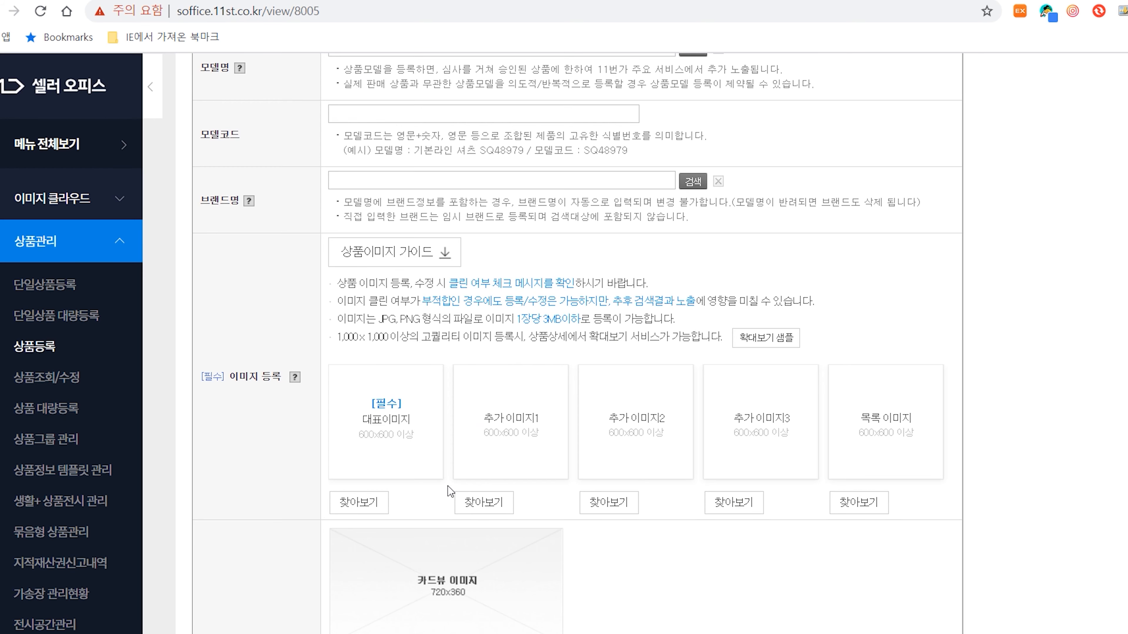
{"action": "left_click", "coordinate": [503, 376]}
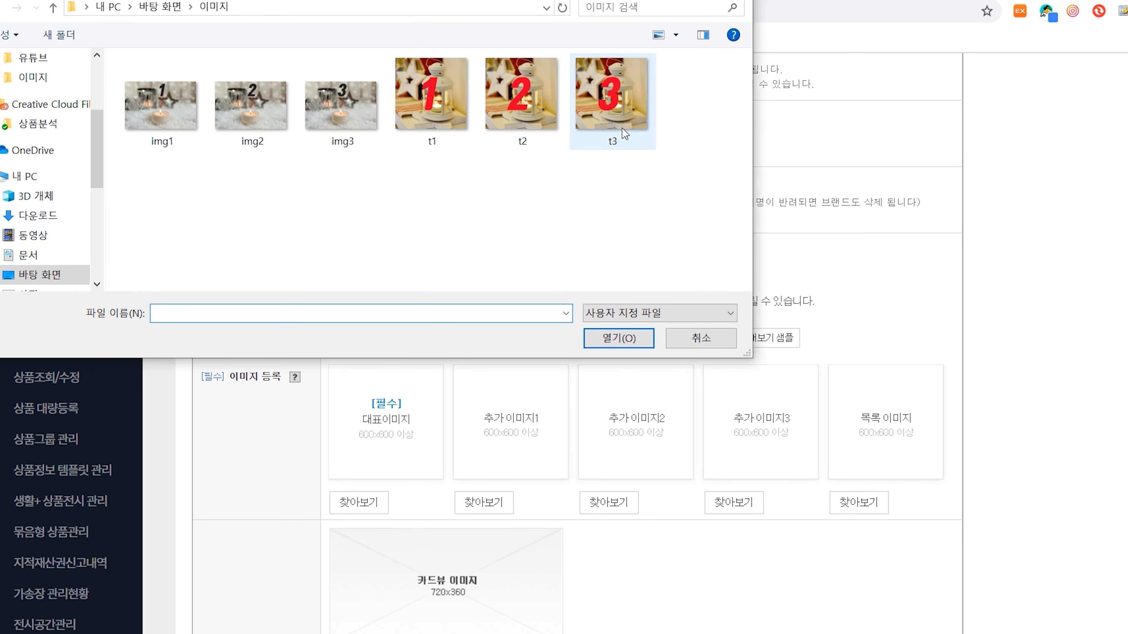
{"action": "left_click", "coordinate": [446, 112]}
{"action": "double_click", "coordinate": [446, 112]}
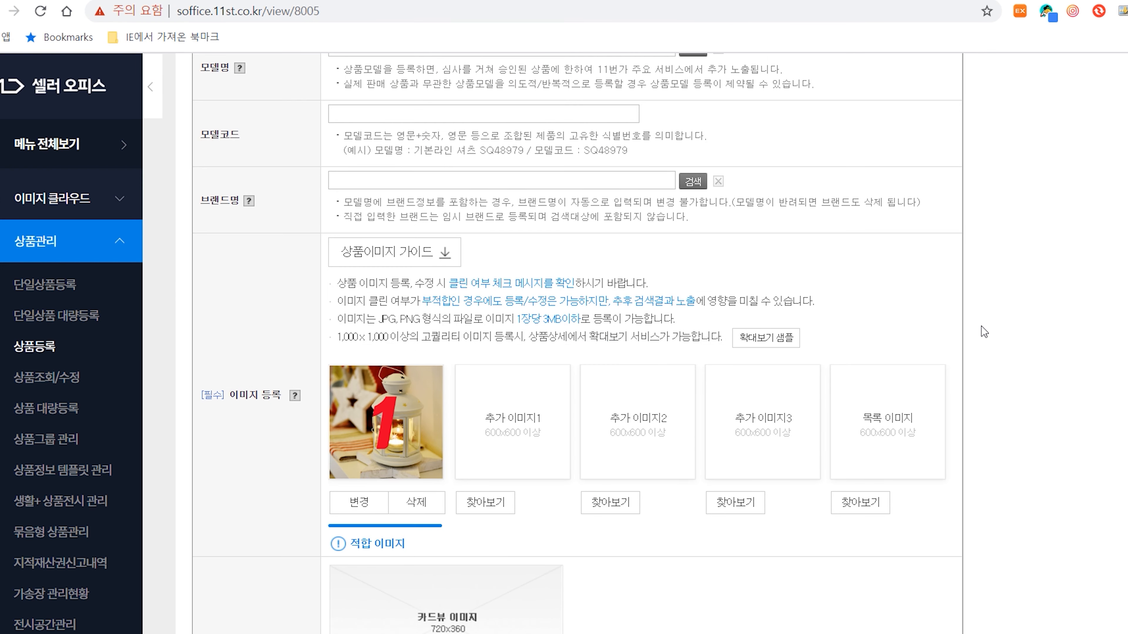
Set the product's origin to overseas (해외) with the detailed region 아시아, 중국.
{"action": "scroll", "coordinate": [984, 331], "scroll_direction": "down", "scroll_amount": 10}
{"action": "scroll", "coordinate": [1004, 326], "scroll_direction": "down", "scroll_amount": 3}
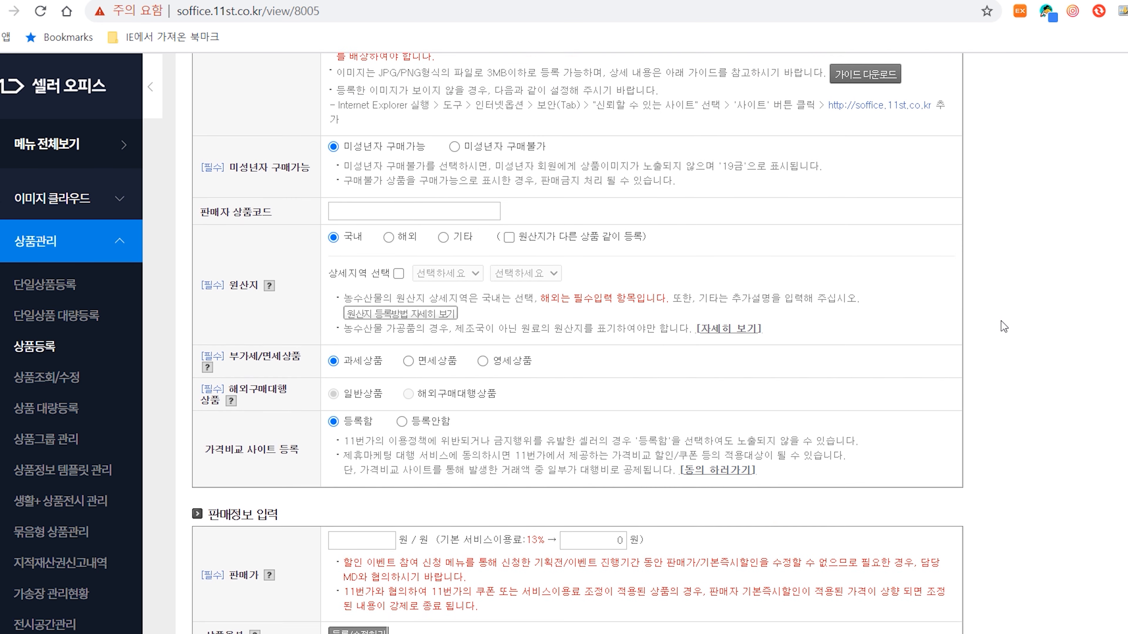
{"action": "left_click", "coordinate": [388, 184]}
{"action": "left_click", "coordinate": [467, 221]}
{"action": "left_click", "coordinate": [444, 240]}
{"action": "left_click", "coordinate": [526, 221]}
{"action": "left_click", "coordinate": [533, 321]}
Set the product's selling price to 10,000 won.
{"action": "scroll", "coordinate": [926, 356], "scroll_direction": "down", "scroll_amount": 3}
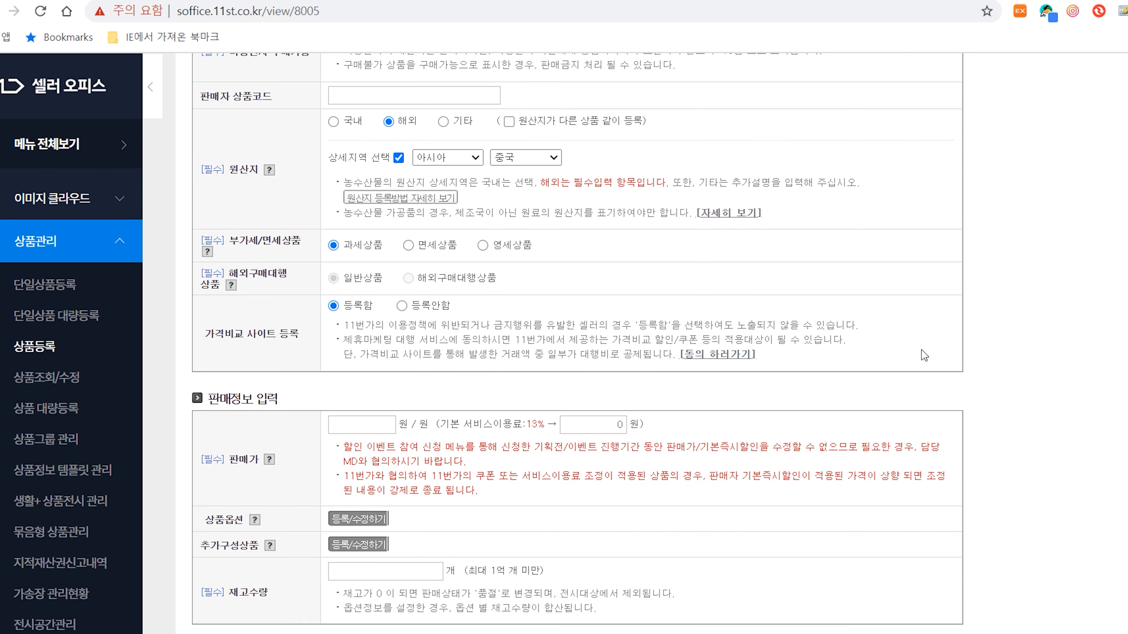
{"action": "type", "text": "10000"}
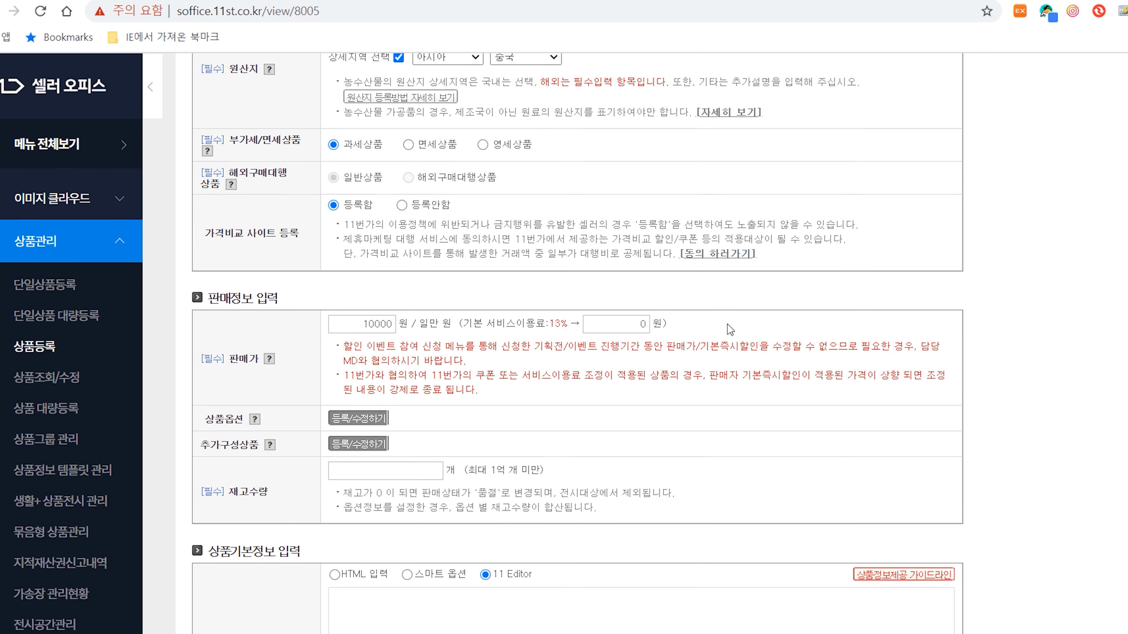
Open the product option settings and enter the option name 종류 with the values "2시간,4시간6시간".
{"action": "scroll", "coordinate": [730, 330], "scroll_direction": "down", "scroll_amount": 2}
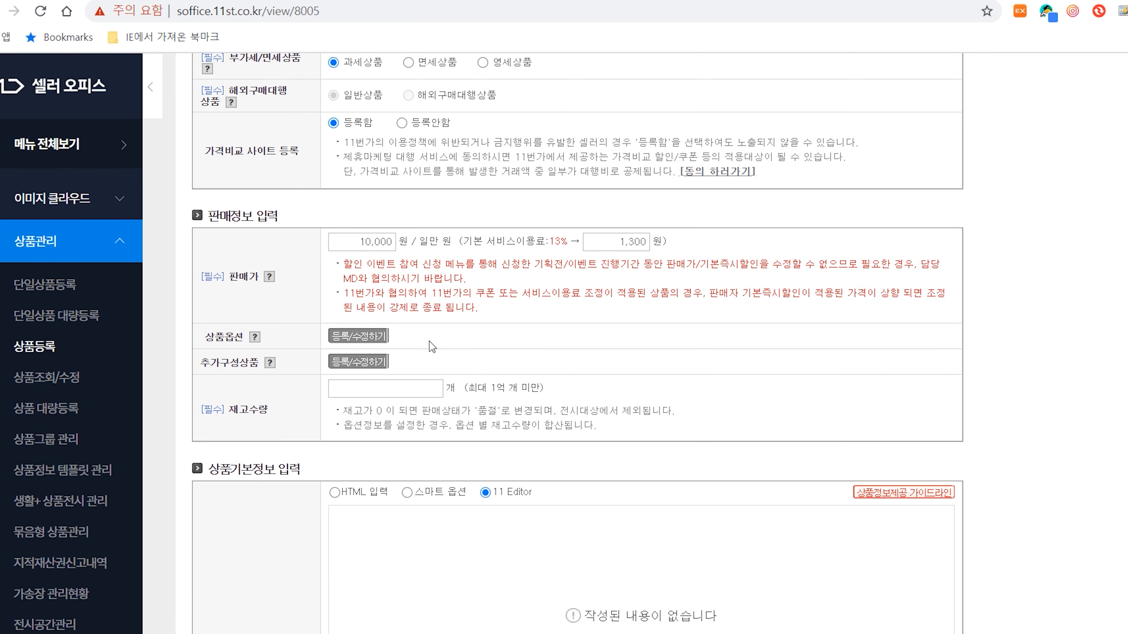
{"action": "left_click", "coordinate": [358, 337]}
{"action": "left_click", "coordinate": [393, 304]}
{"action": "type", "text": "ㅅ"}
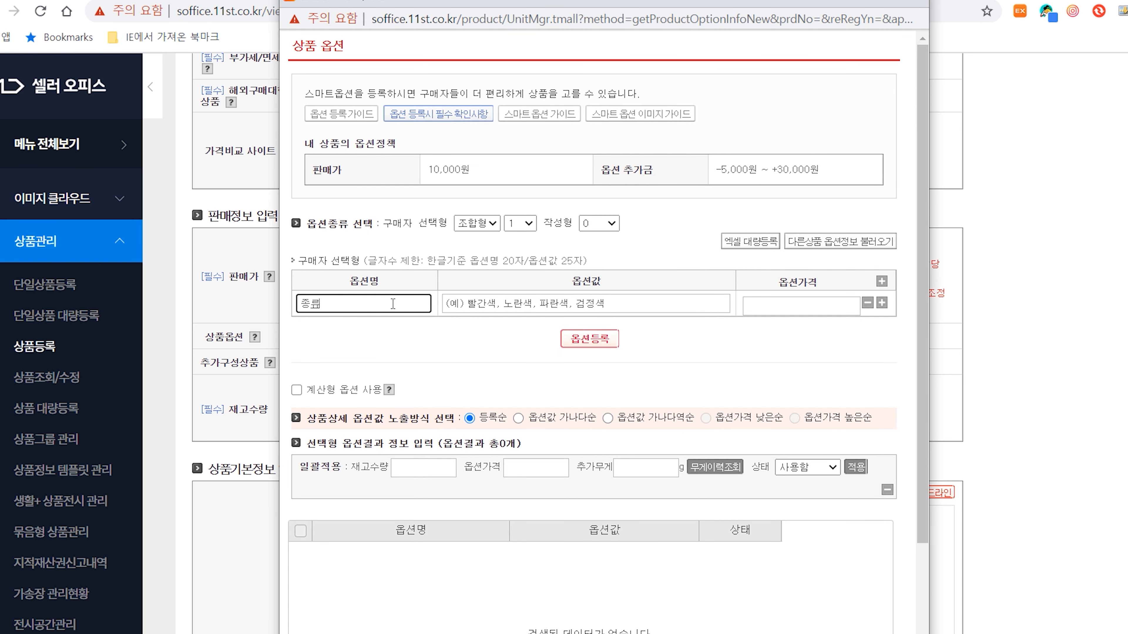
{"action": "type", "text": "류"}
{"action": "key", "text": "Tab"}
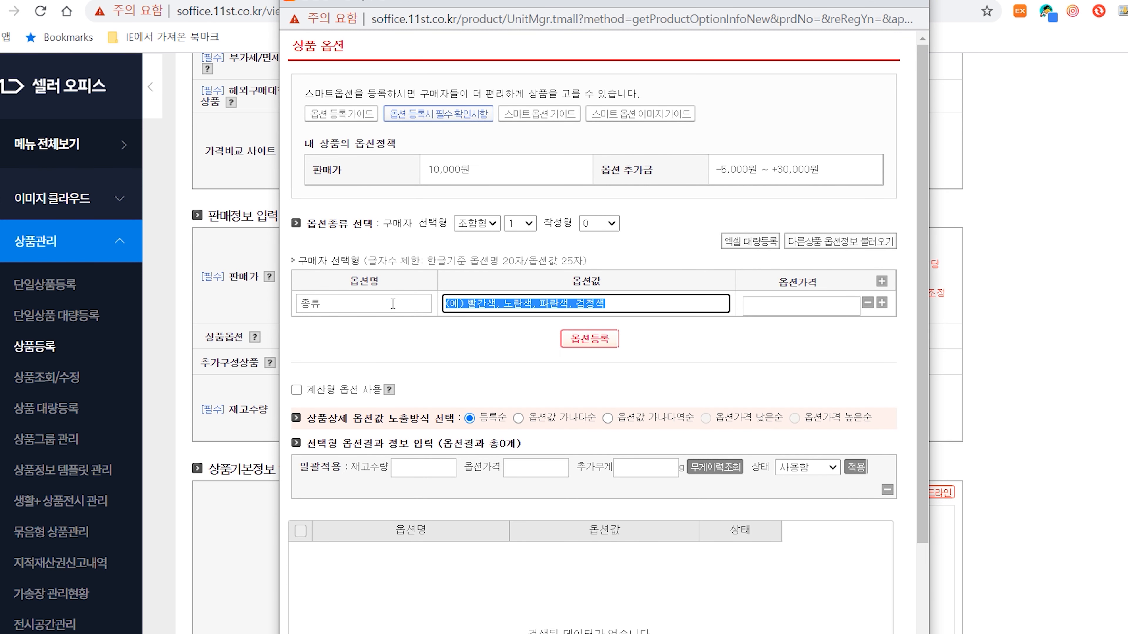
{"action": "type", "text": "ㄹ"}
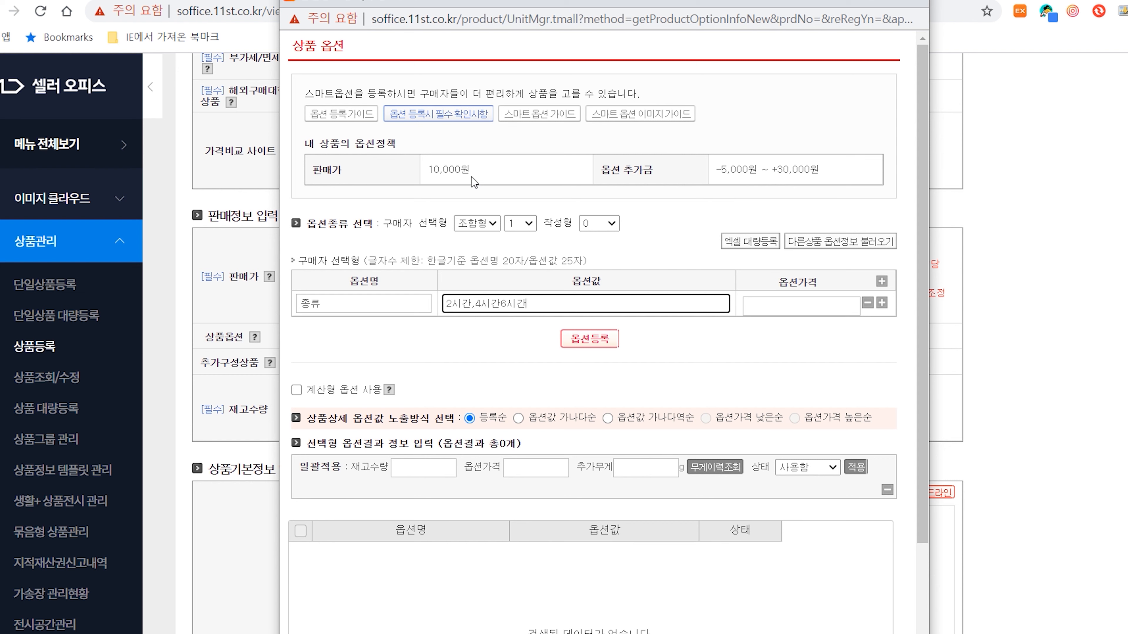
Enter the option prices -5000,0,30000 for the 종류 option and try to register the options.
{"action": "left_click_drag", "start_coordinate": [429, 171], "coordinate": [492, 182]}
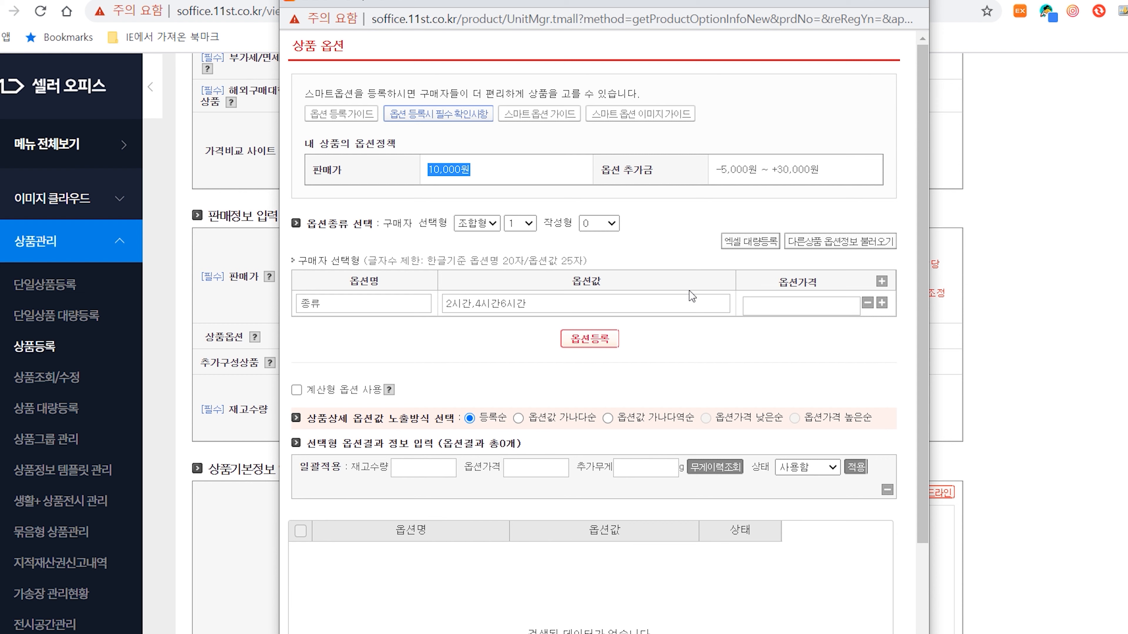
{"action": "left_click", "coordinate": [773, 306]}
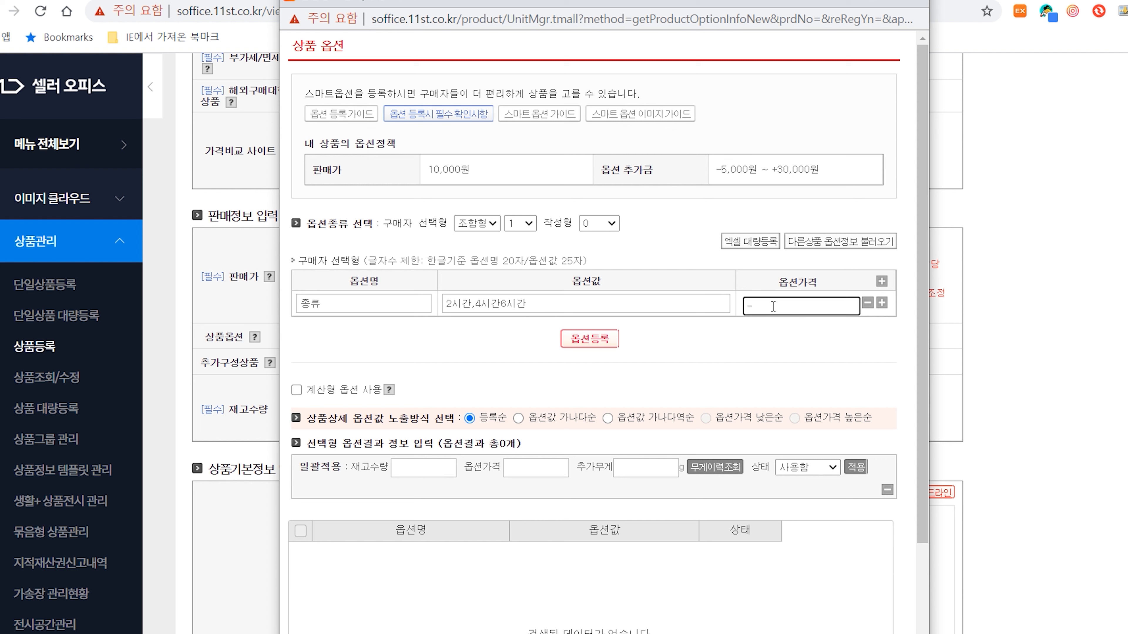
{"action": "left_click", "coordinate": [476, 302]}
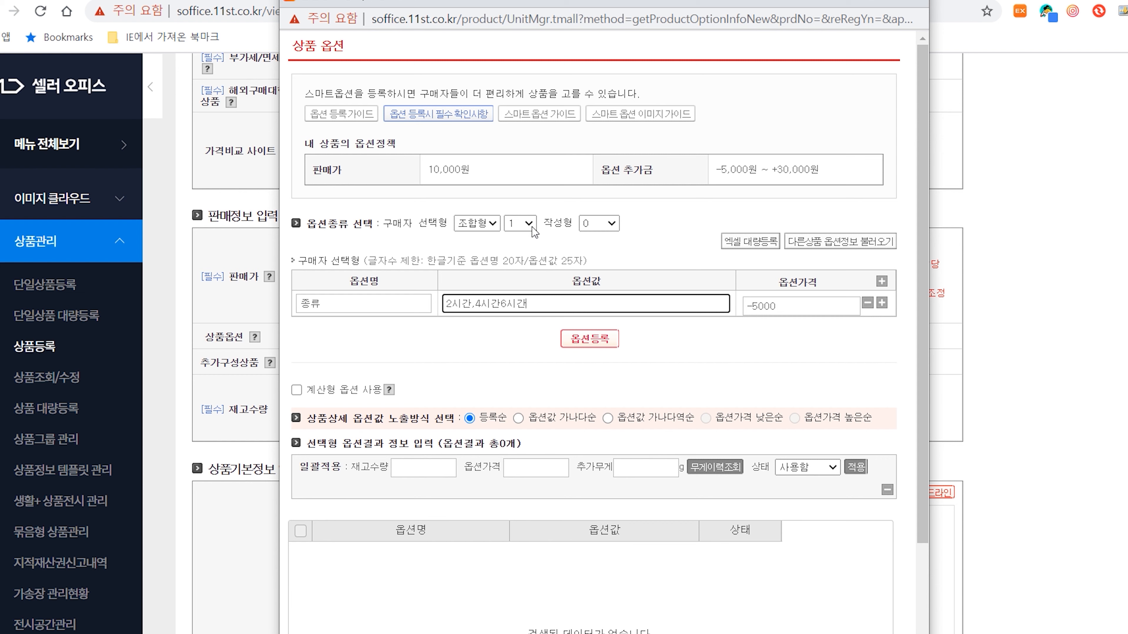
{"action": "left_click", "coordinate": [789, 308]}
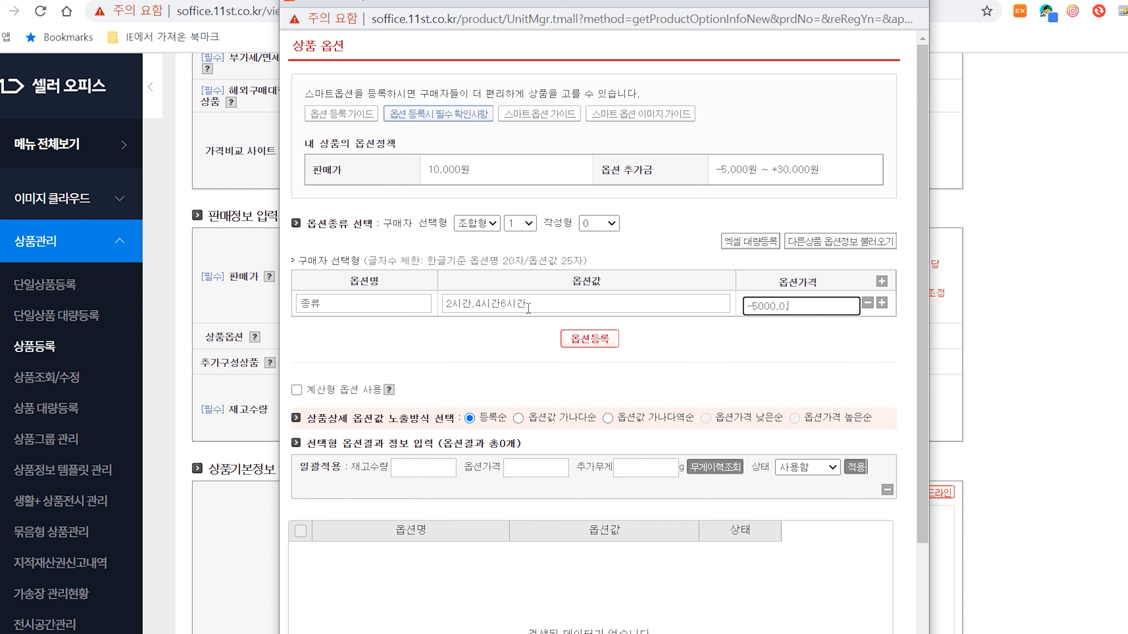
{"action": "type", "text": "30000"}
{"action": "left_click", "coordinate": [613, 344]}
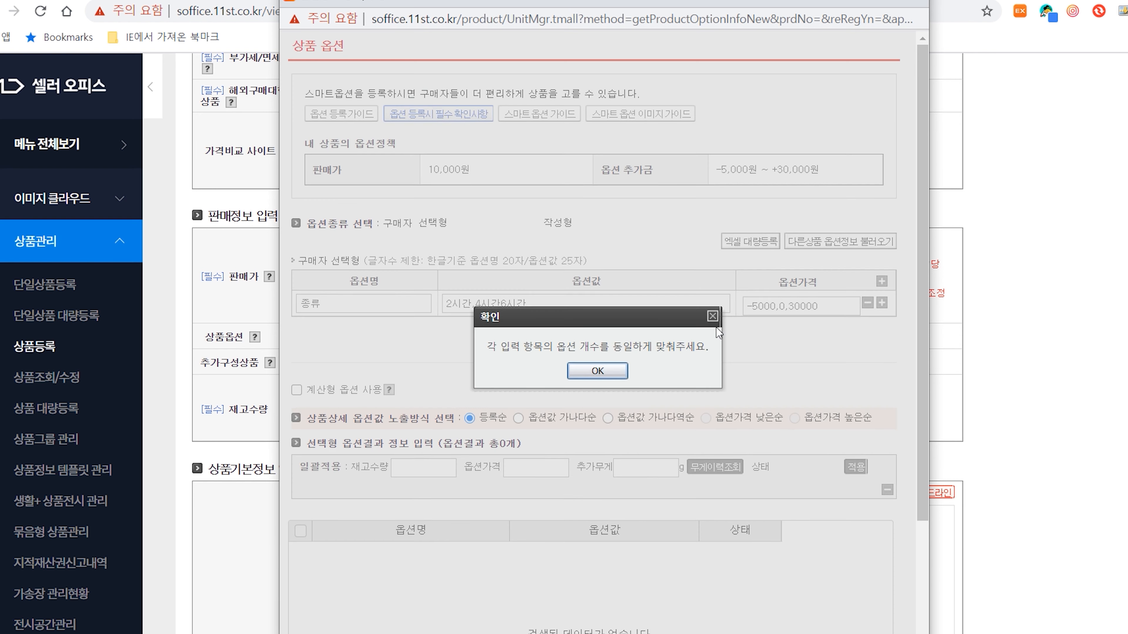
{"action": "left_click", "coordinate": [609, 291]}
Separate the option values 4시간 and 6시간 with a comma and register the options.
{"action": "left_click", "coordinate": [503, 223]}
{"action": "type", "text": ","}
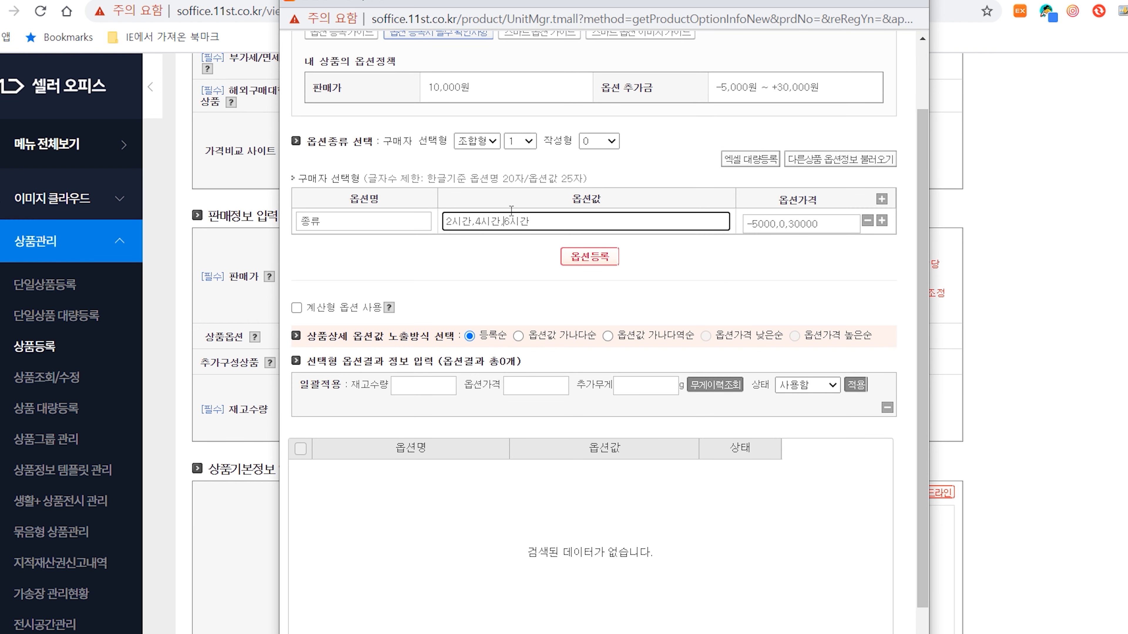
{"action": "left_click", "coordinate": [588, 260]}
Select all three option results, set the stock quantity of each to 1,111, and save the product options.
{"action": "scroll", "coordinate": [701, 273], "scroll_direction": "down", "scroll_amount": 1}
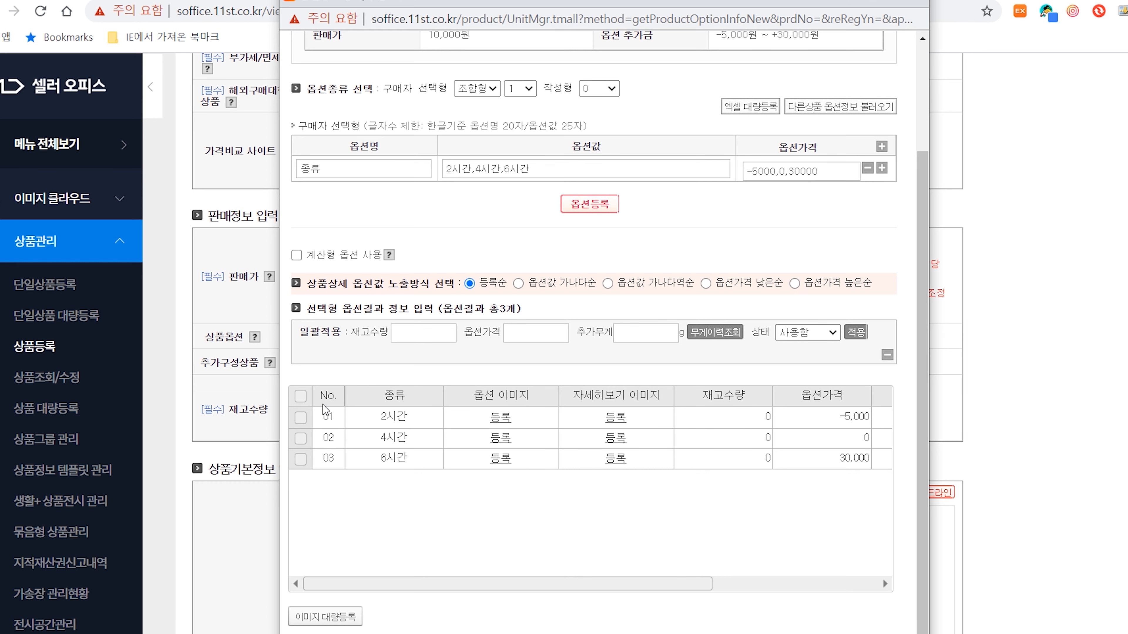
{"action": "left_click", "coordinate": [301, 397]}
{"action": "left_click", "coordinate": [730, 420]}
{"action": "type", "text": "1,111"}
{"action": "left_click", "coordinate": [731, 439]}
{"action": "type", "text": "1111"}
{"action": "left_click", "coordinate": [728, 458]}
{"action": "type", "text": "1111"}
{"action": "left_click_drag", "start_coordinate": [602, 2], "coordinate": [595, 0]}
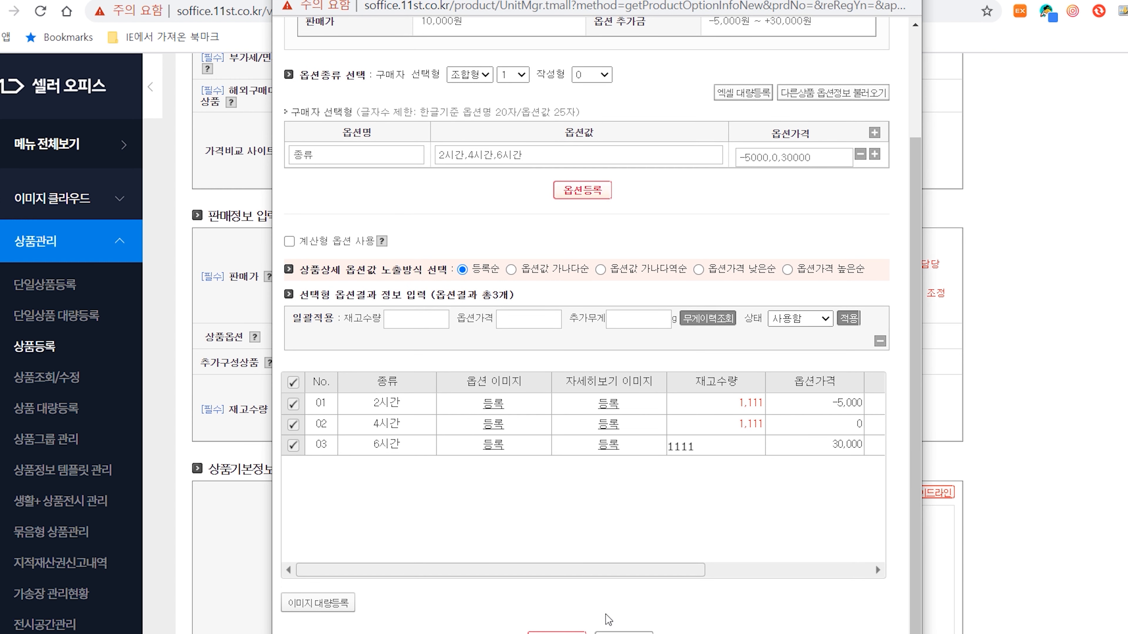
{"action": "left_click", "coordinate": [557, 632]}
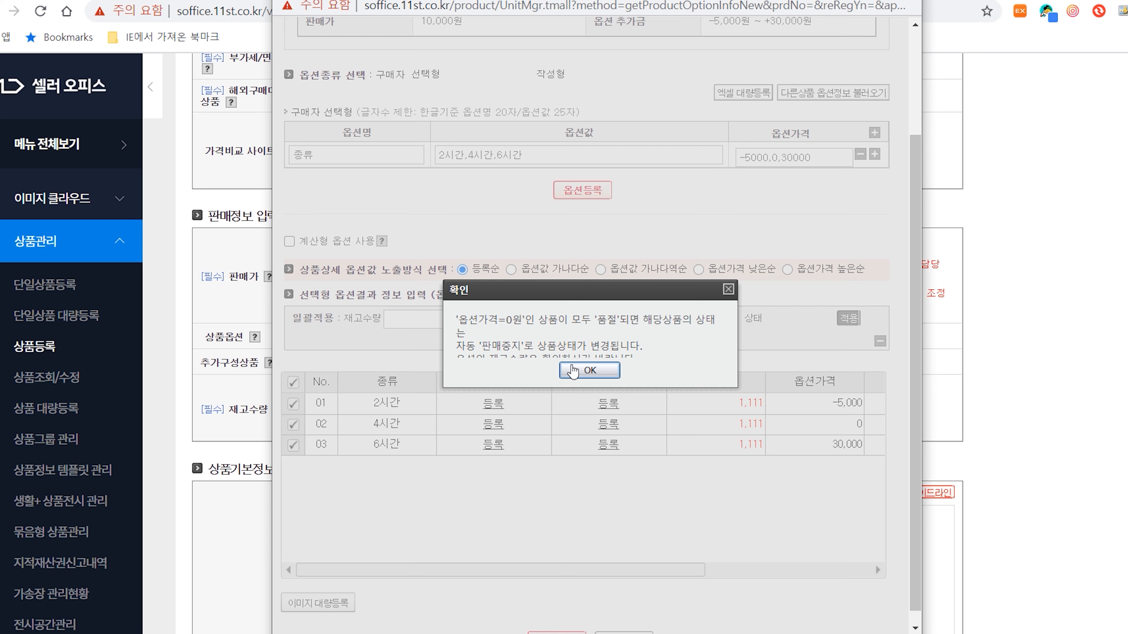
{"action": "left_click", "coordinate": [590, 358]}
Open the additional component products (추가구성상품) and enter 점화기 with values 레드,블루, prices 2000,2000 and stock 1000,1000.
{"action": "scroll", "coordinate": [679, 364], "scroll_direction": "down", "scroll_amount": 3}
{"action": "left_click", "coordinate": [370, 218]}
{"action": "left_click", "coordinate": [370, 169]}
{"action": "type", "text": "점화기"}
{"action": "key", "text": "Tab"}
{"action": "type", "text": "레드,"}
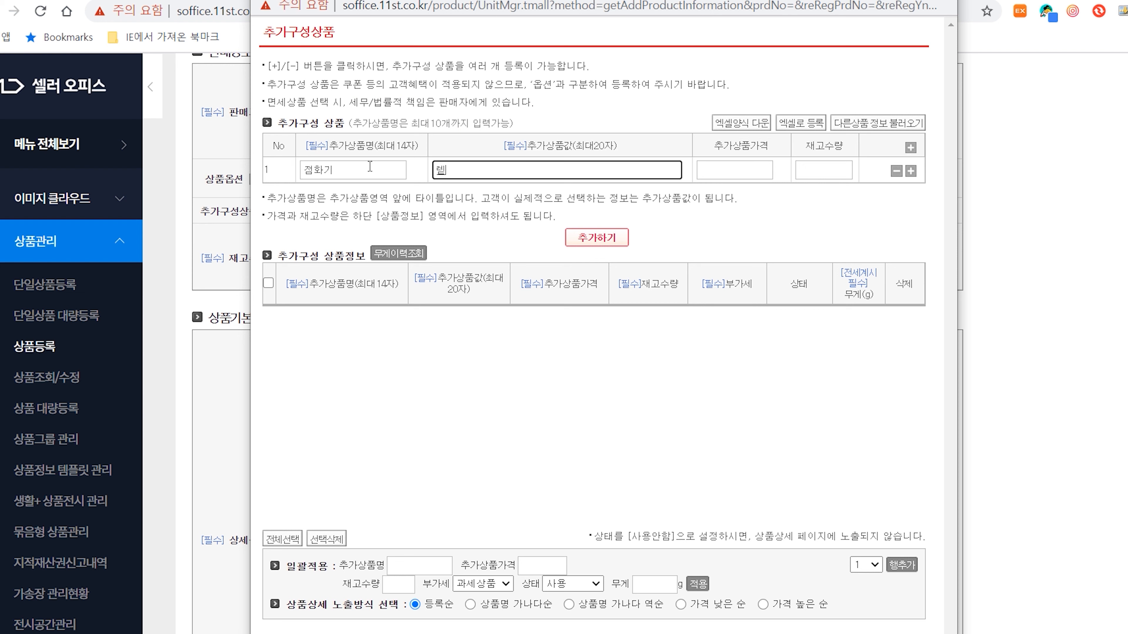
{"action": "type", "text": "블루"}
{"action": "key", "text": "Tab"}
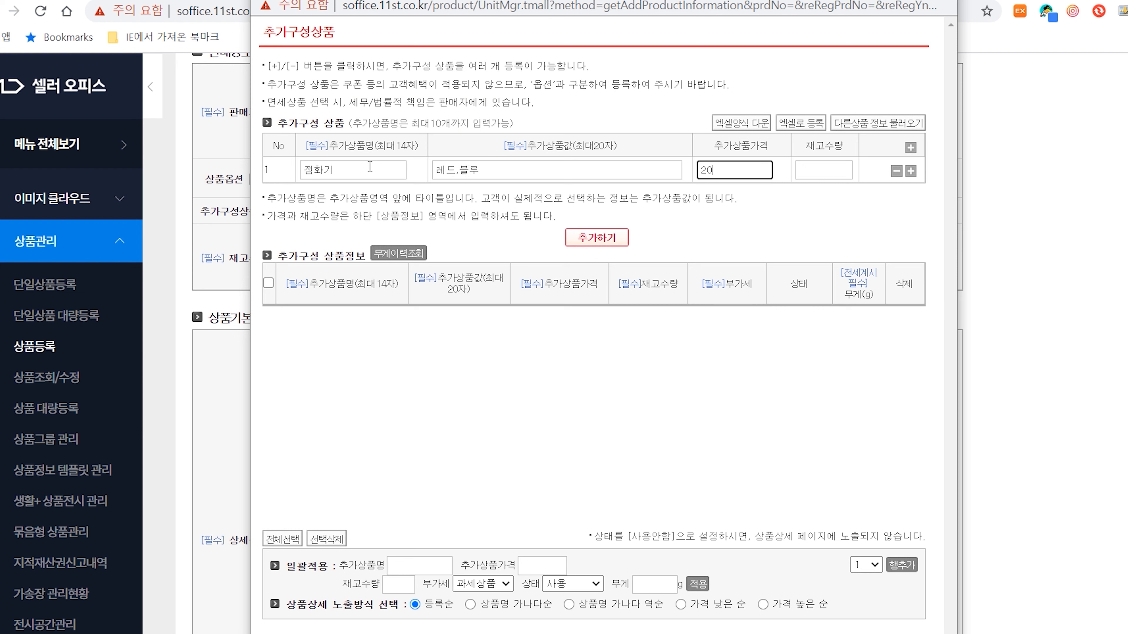
{"action": "type", "text": "2000,2000"}
{"action": "key", "text": "Tab"}
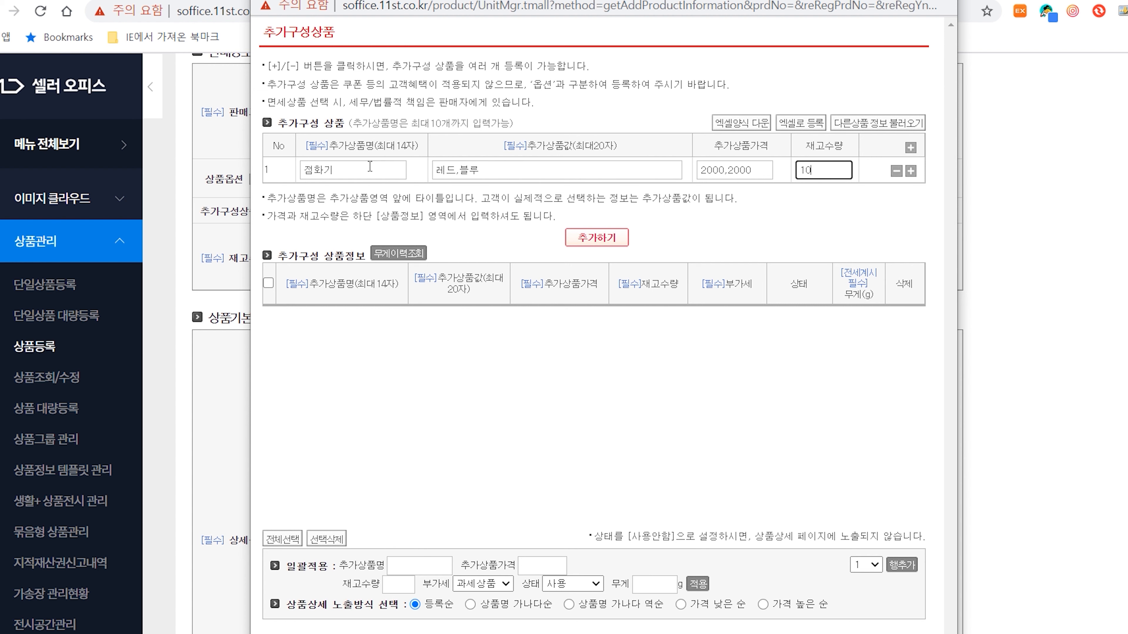
{"action": "type", "text": "1000,1000"}
Add a second row 티라이트홀더 with values 삼각,사각, prices 5000,10000 and stock 1000,1000, and add both rows to the product information list.
{"action": "left_click", "coordinate": [910, 171]}
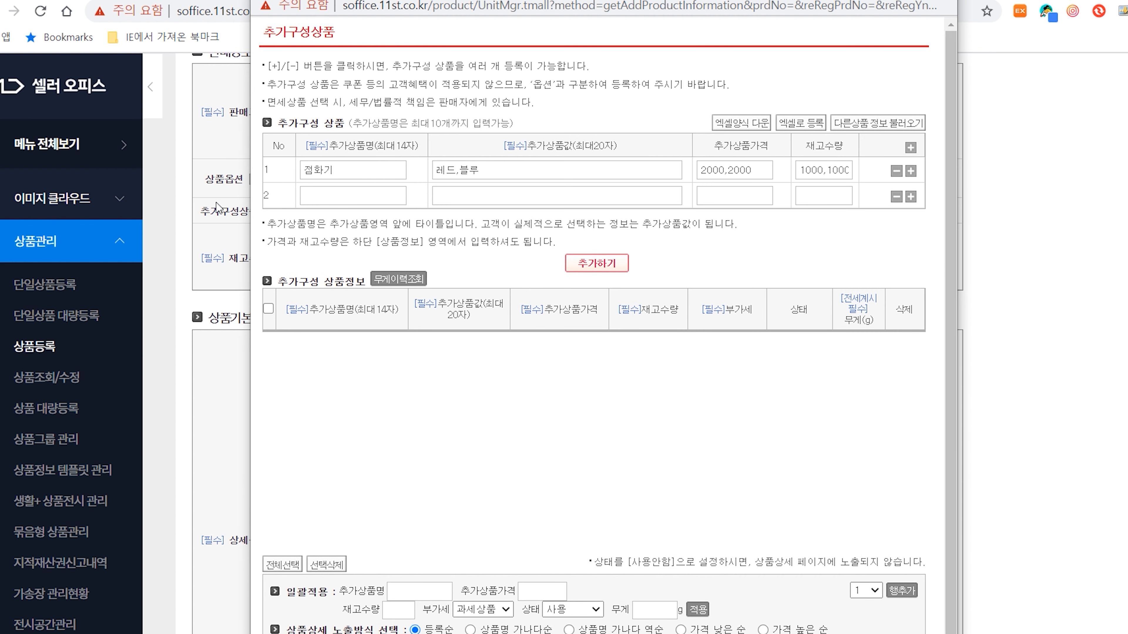
{"action": "left_click", "coordinate": [355, 194]}
{"action": "type", "text": "티라이트홀더"}
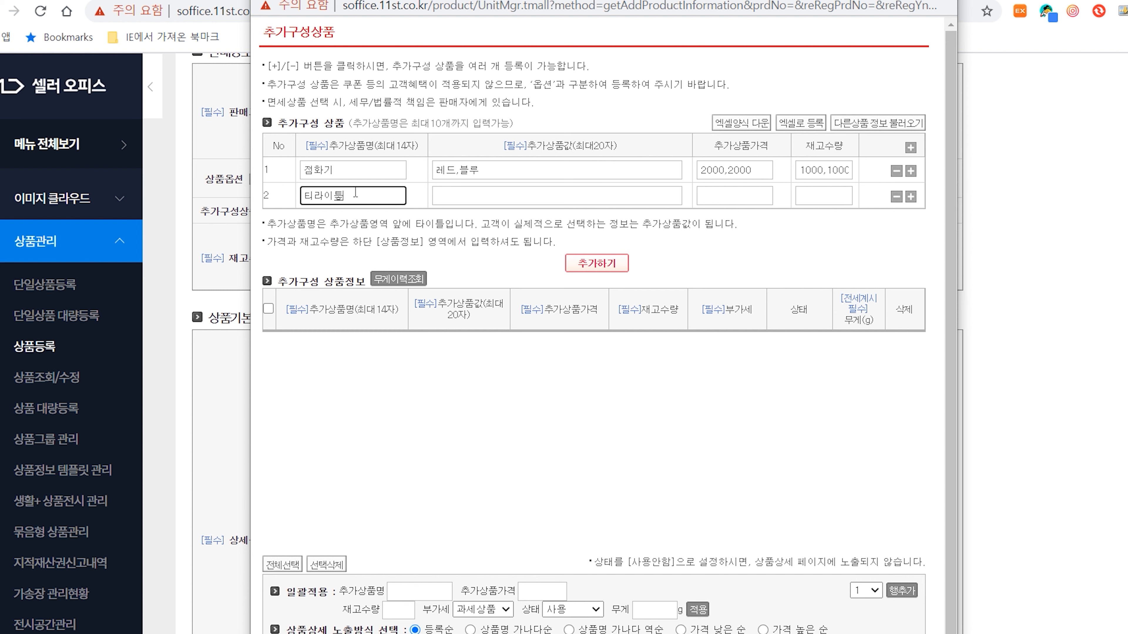
{"action": "key", "text": "Tab"}
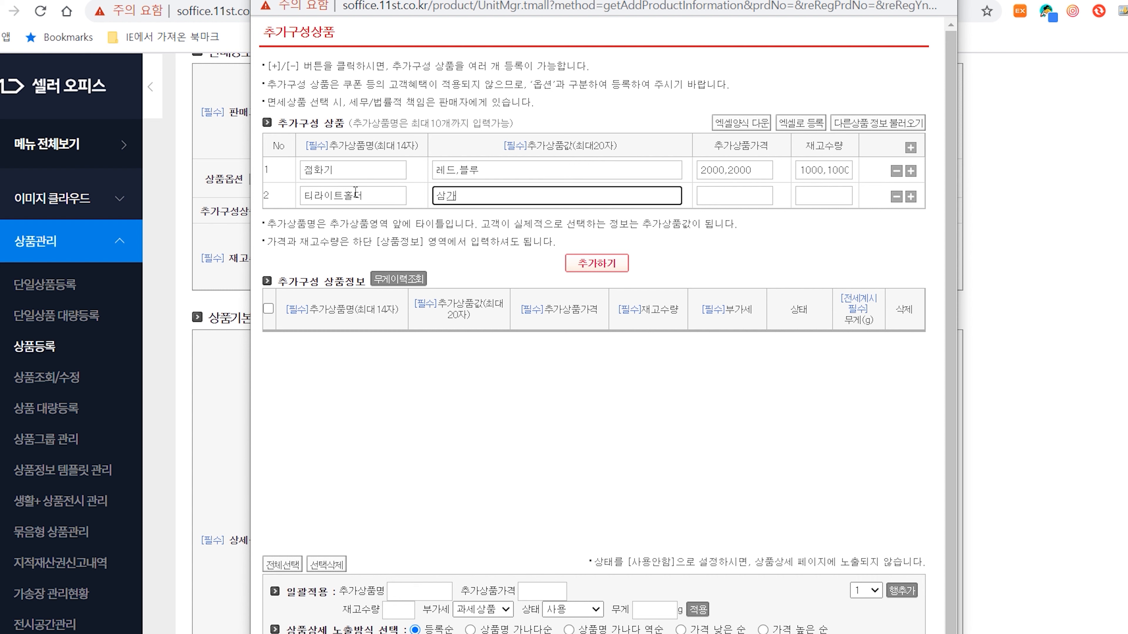
{"action": "type", "text": "삼각,사각"}
{"action": "key", "text": "Tab"}
{"action": "type", "text": "5000,"}
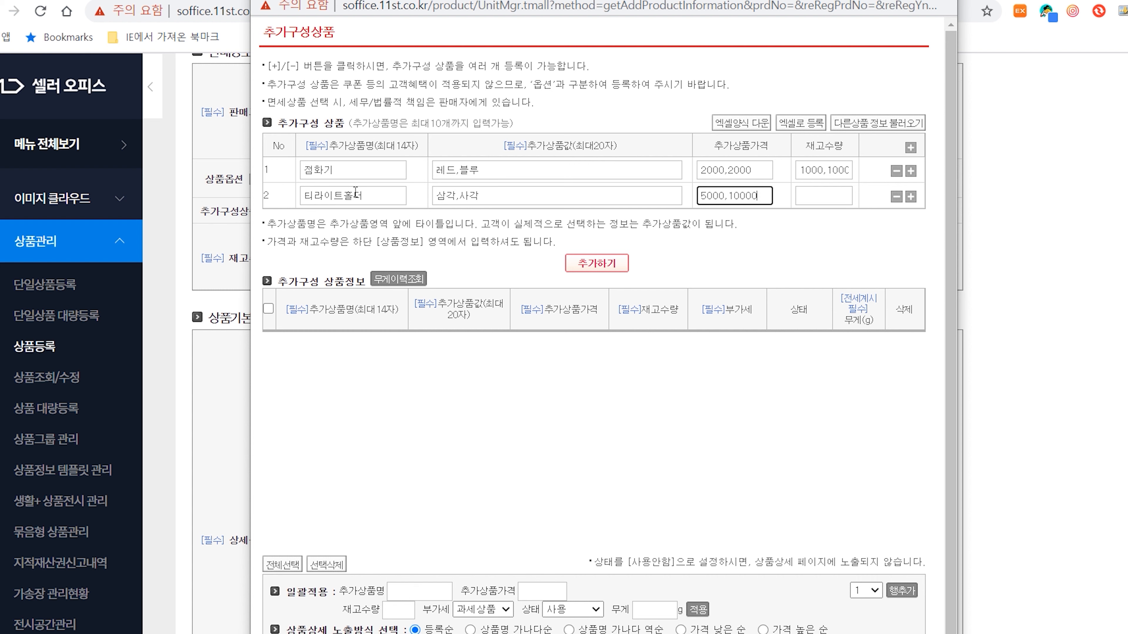
{"action": "key", "text": "Tab"}
{"action": "type", "text": "1000,1000"}
{"action": "left_click", "coordinate": [572, 268]}
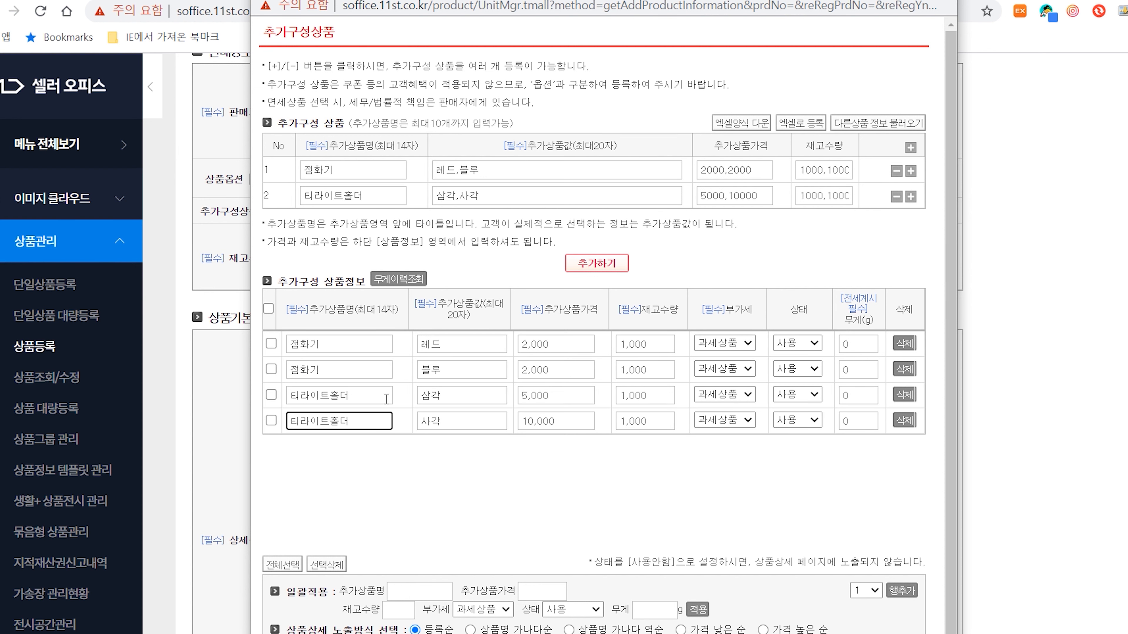
Set the weight of all four 점화기 and 티라이트홀더 entries to 100 g and save the additional component products.
{"action": "key", "text": "BackSpace"}
{"action": "type", "text": "ㅔ"}
{"action": "left_click", "coordinate": [862, 350]}
{"action": "type", "text": "199"}
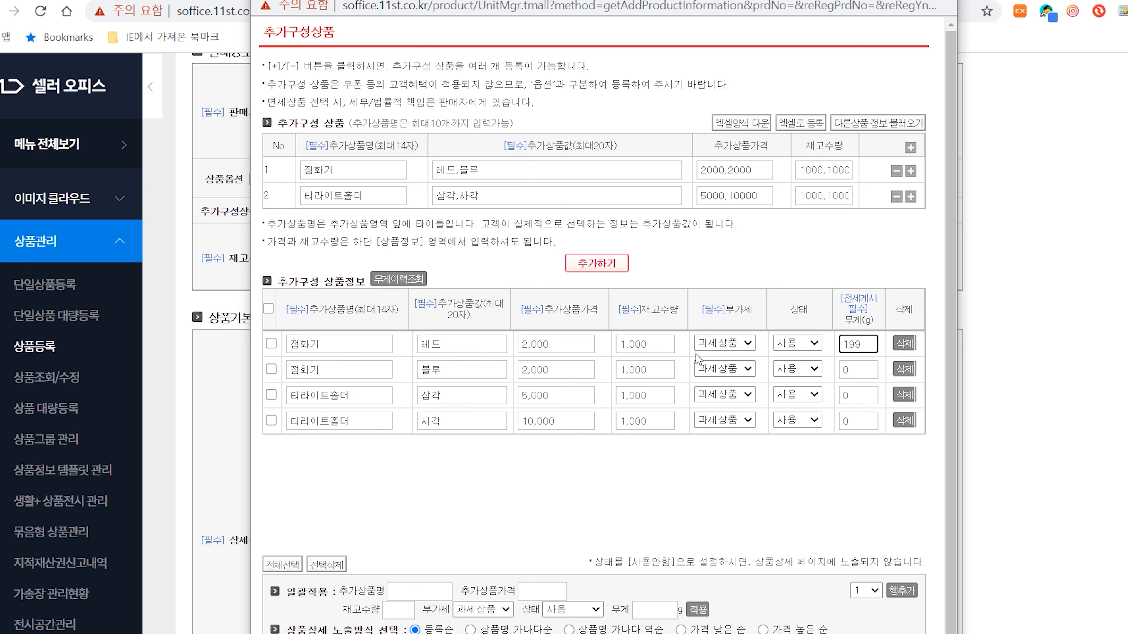
{"action": "left_click_drag", "start_coordinate": [873, 344], "coordinate": [834, 351]}
{"action": "type", "text": "100"}
{"action": "left_click", "coordinate": [858, 370]}
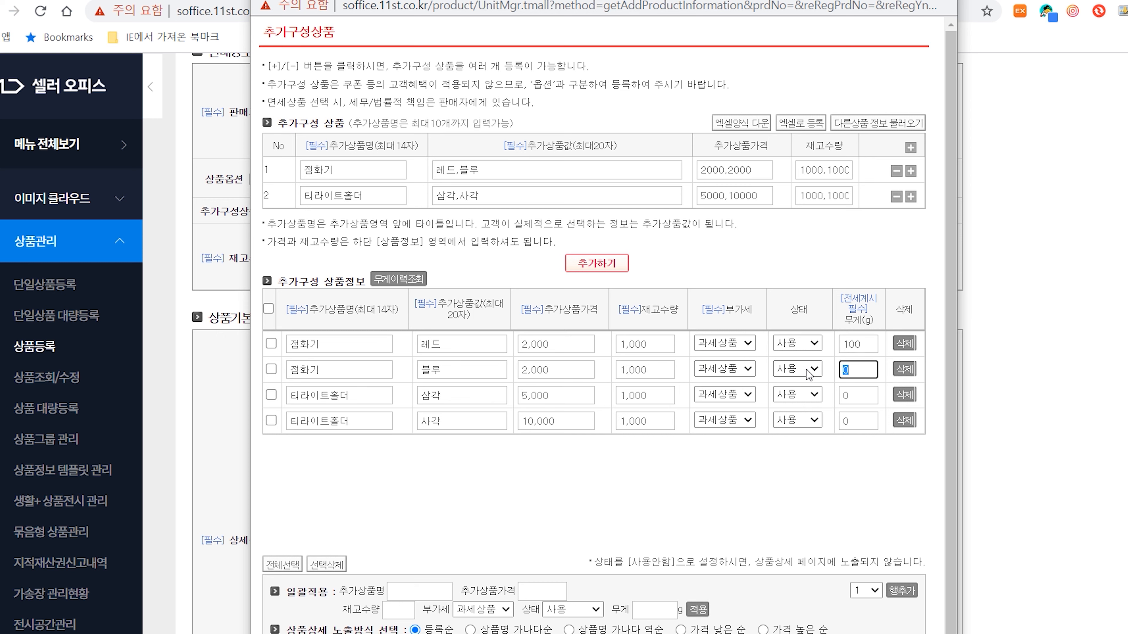
{"action": "type", "text": "100"}
{"action": "key", "text": "Tab"}
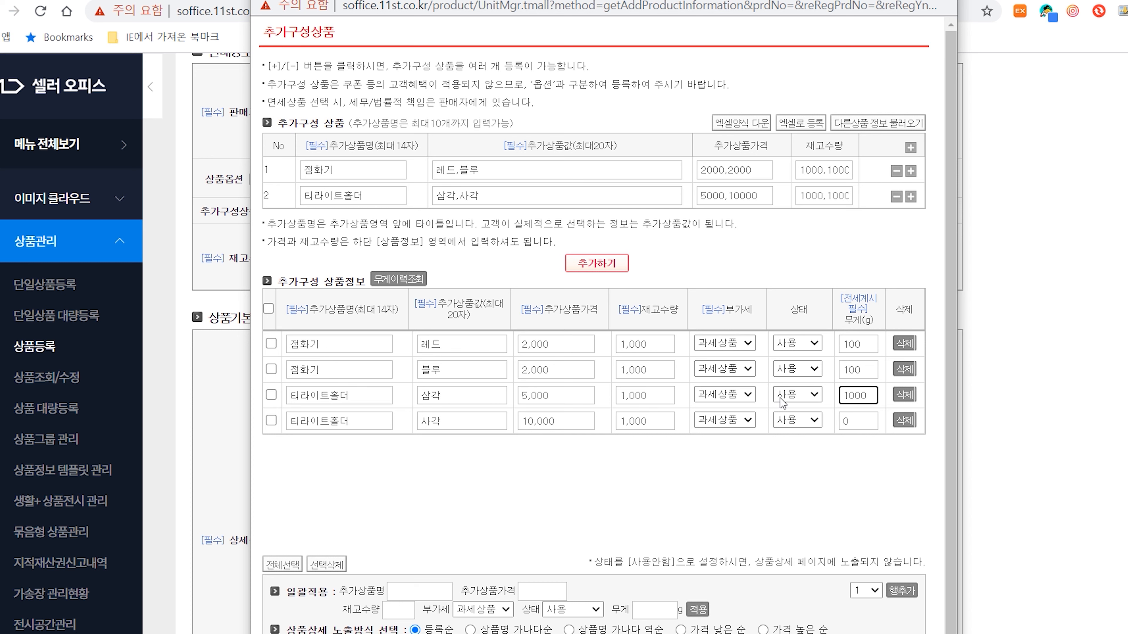
{"action": "key", "text": "Tab"}
{"action": "type", "text": "10"}
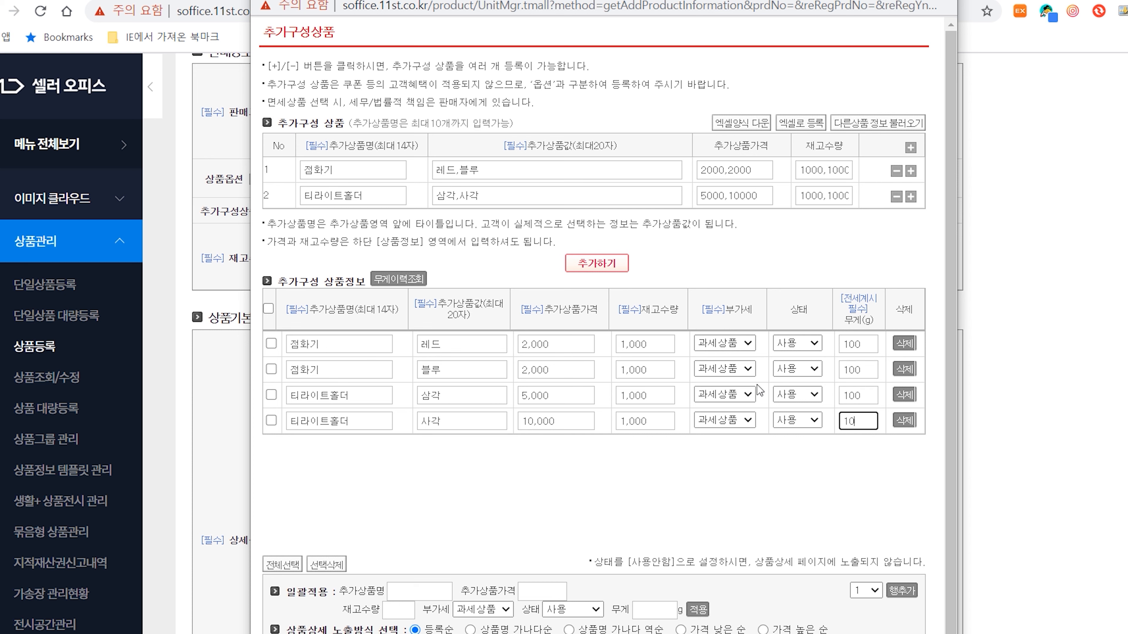
{"action": "left_click", "coordinate": [644, 471]}
{"action": "scroll", "coordinate": [525, 448], "scroll_direction": "down", "scroll_amount": 1}
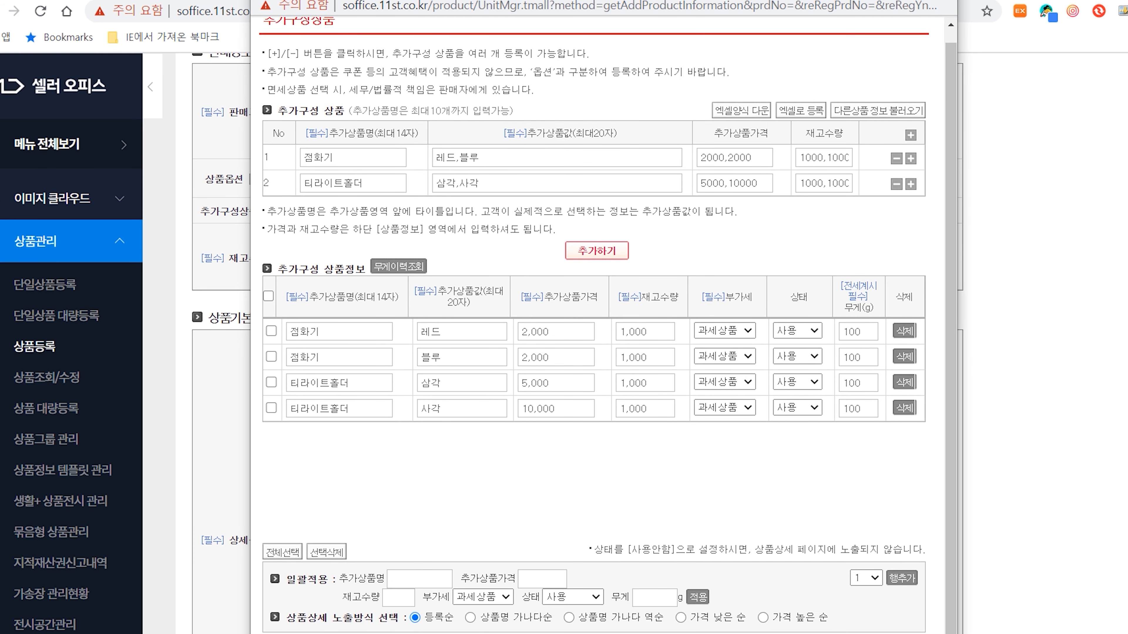
{"action": "scroll", "coordinate": [567, 133], "scroll_direction": "down", "scroll_amount": 2}
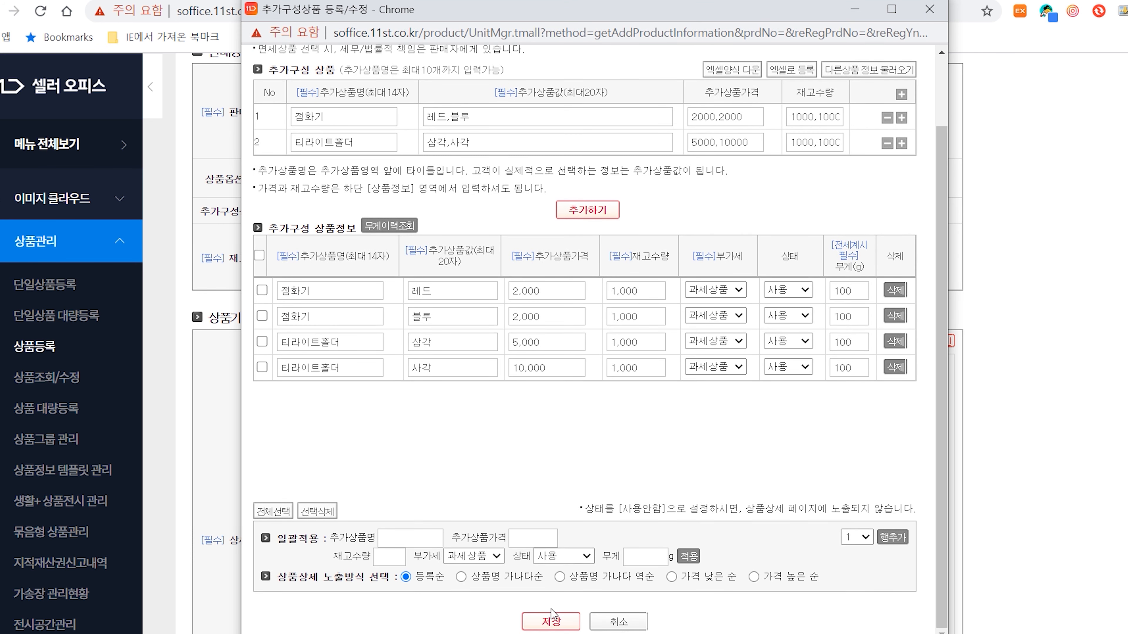
{"action": "left_click", "coordinate": [551, 621]}
{"action": "scroll", "coordinate": [558, 108], "scroll_direction": "down", "scroll_amount": 2}
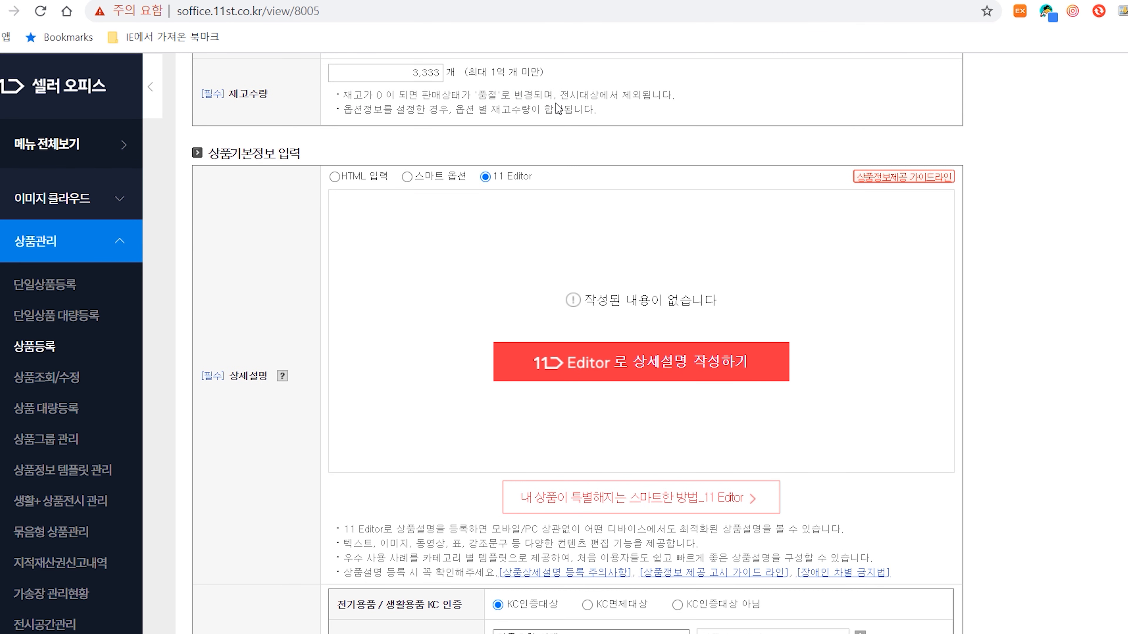
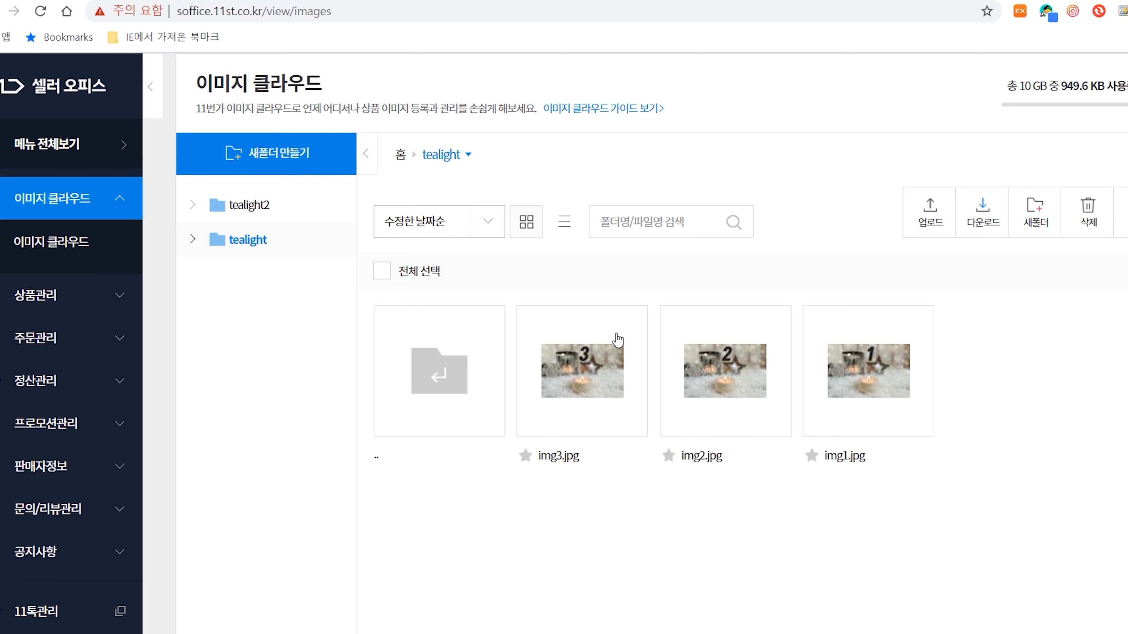
Copy the HTML tag of img1.jpg from the tealight folder in the image cloud.
{"action": "left_click", "coordinate": [842, 374]}
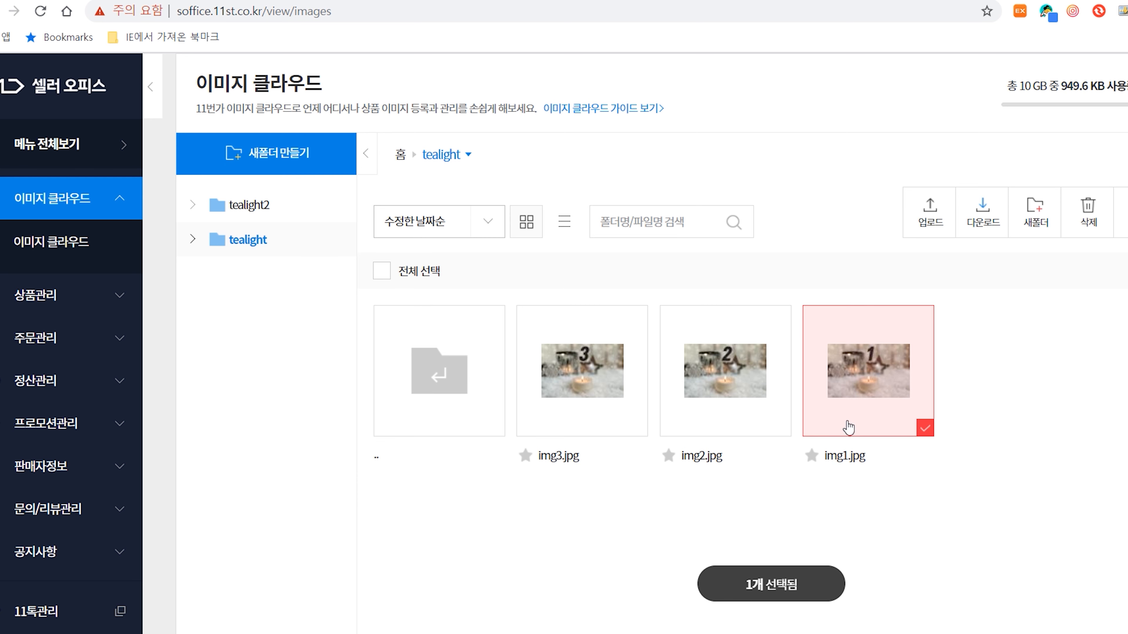
{"action": "right_click", "coordinate": [852, 384]}
{"action": "left_click", "coordinate": [879, 472]}
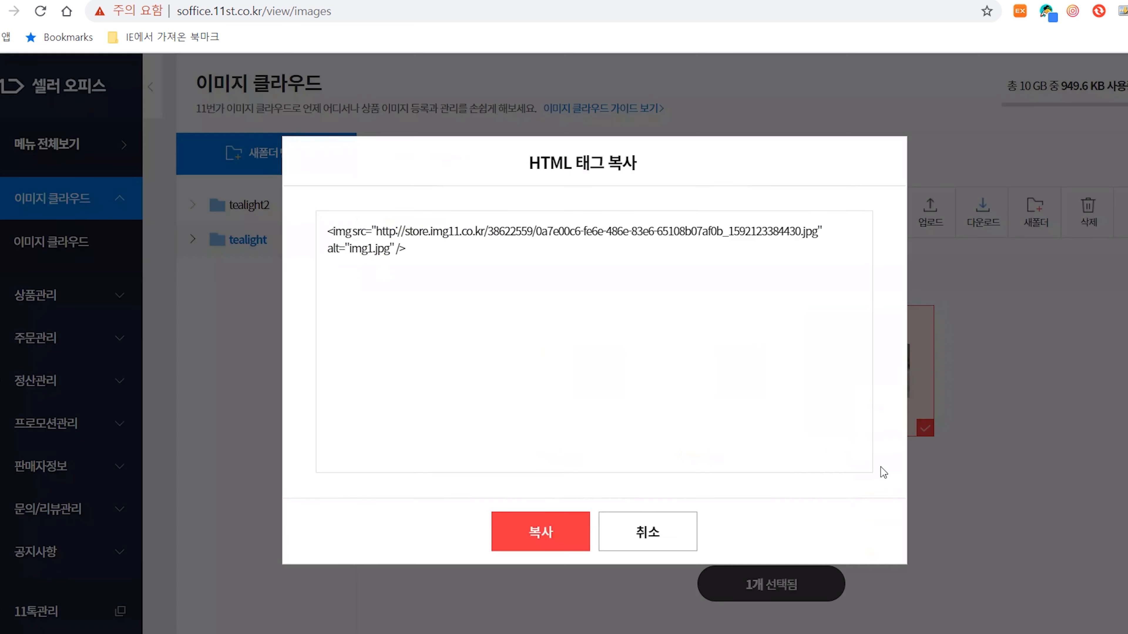
{"action": "left_click", "coordinate": [542, 524]}
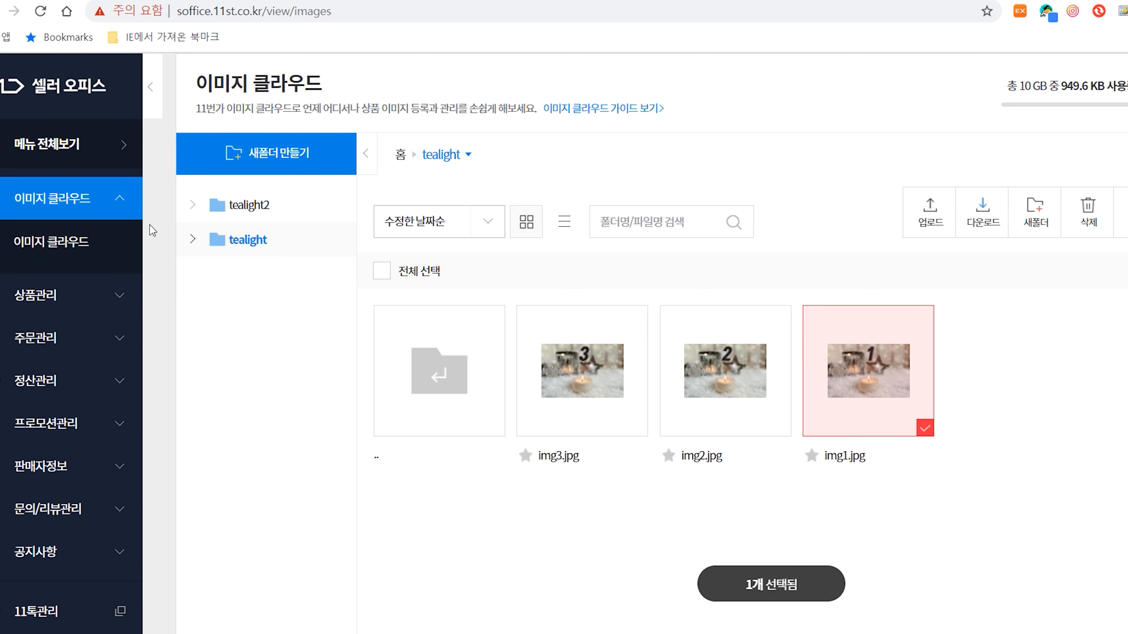
Insert the copied img1.jpg HTML tag below the <br> in the product's 상세설명 and preview the description.
{"action": "scroll", "coordinate": [310, 249], "scroll_direction": "up", "scroll_amount": 5}
{"action": "left_click", "coordinate": [468, 209]}
{"action": "scroll", "coordinate": [458, 300], "scroll_direction": "down", "scroll_amount": 15}
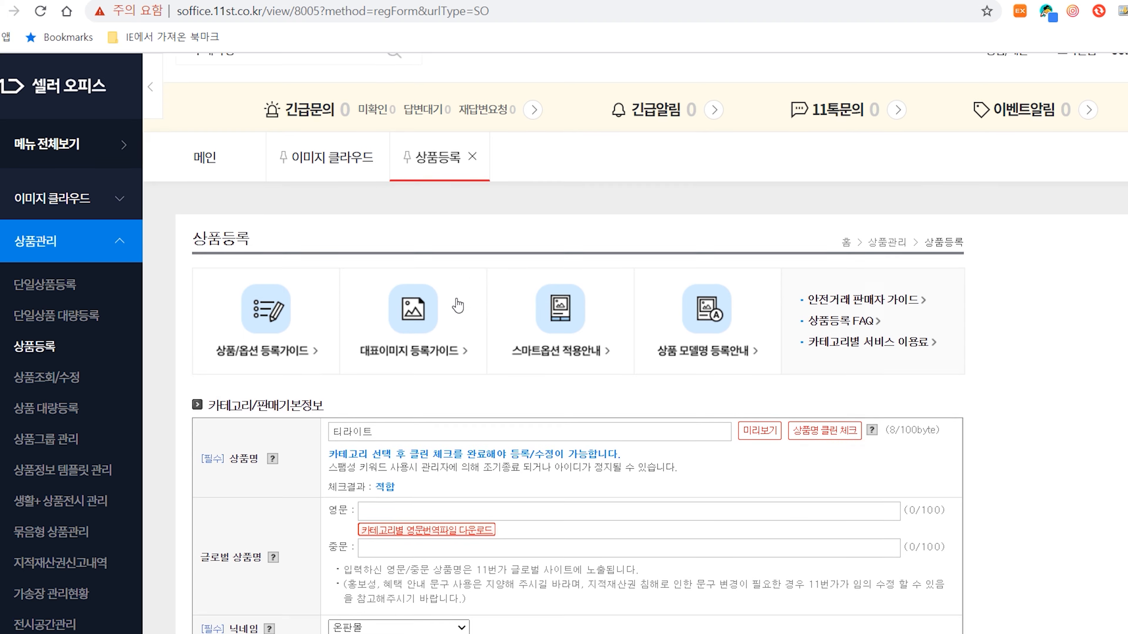
{"action": "scroll", "coordinate": [337, 378], "scroll_direction": "down", "scroll_amount": 10}
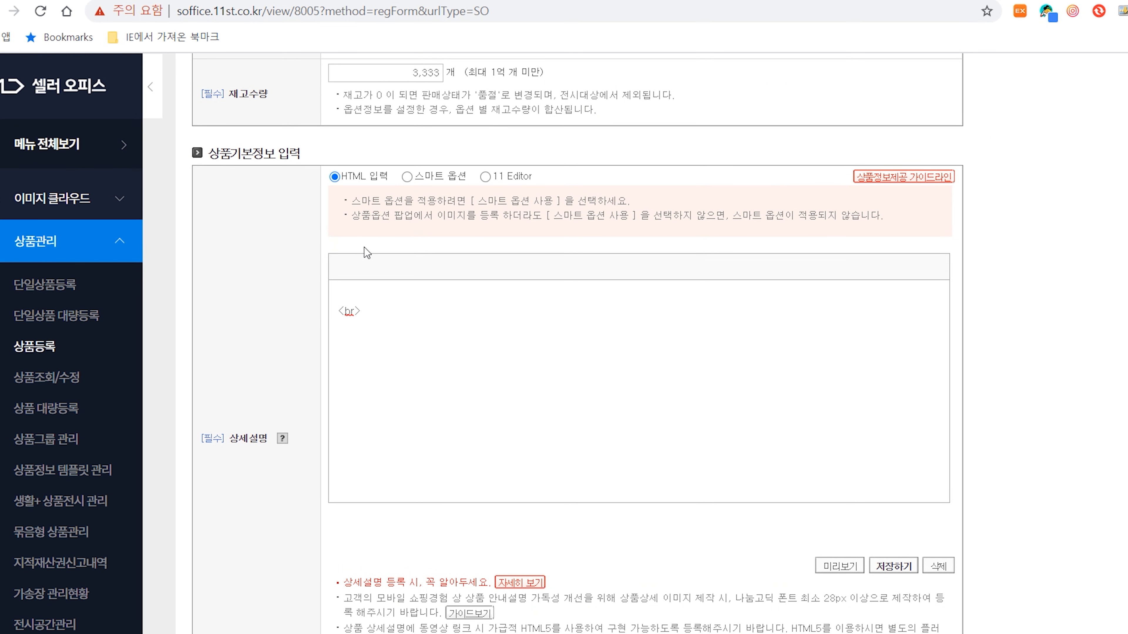
{"action": "left_click", "coordinate": [453, 328]}
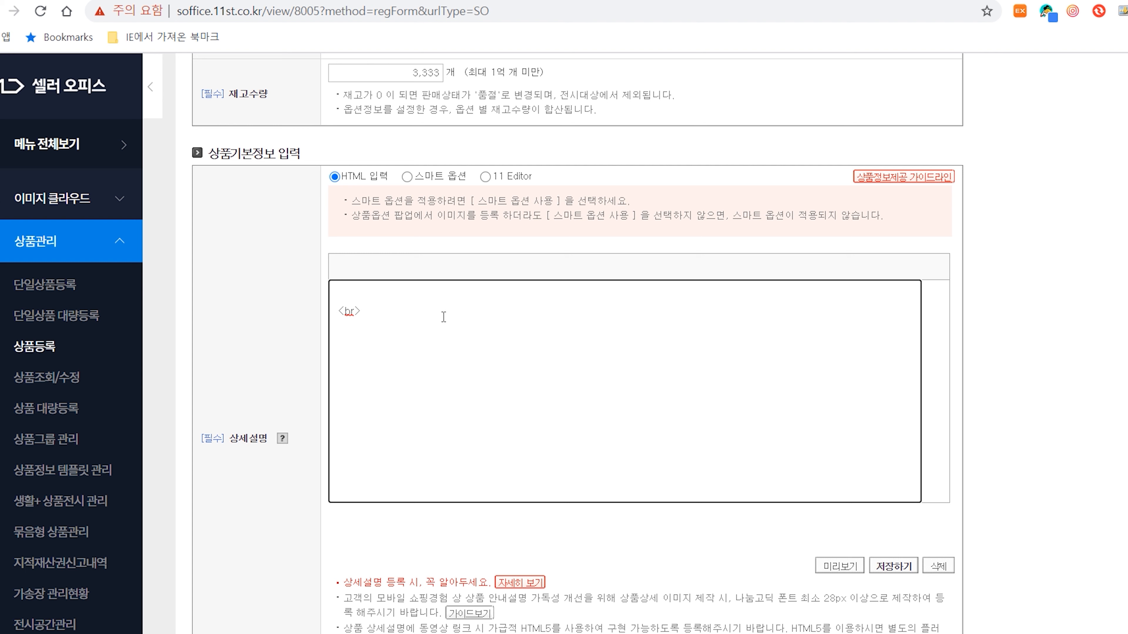
{"action": "type", "text": "<img src=\"http://store.img11.co.kr/38622559/0a7e00c6-fe6e-486e-83e6-65108b07af0b_1592123384430.jpg\" alt=\"img1.jpg\" />"}
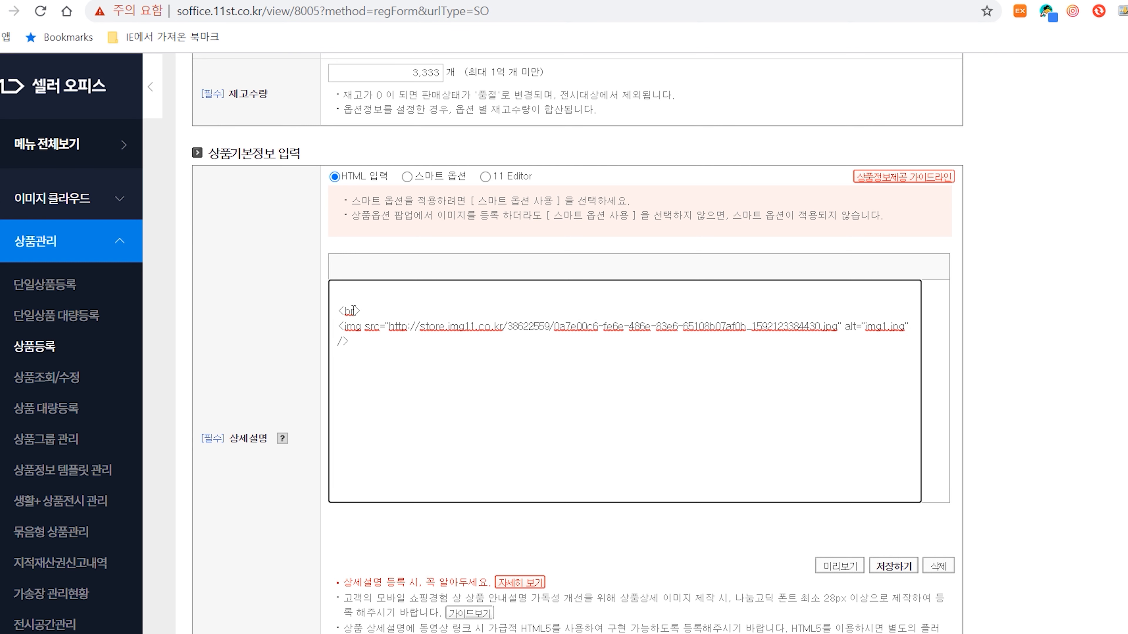
{"action": "left_click", "coordinate": [840, 566]}
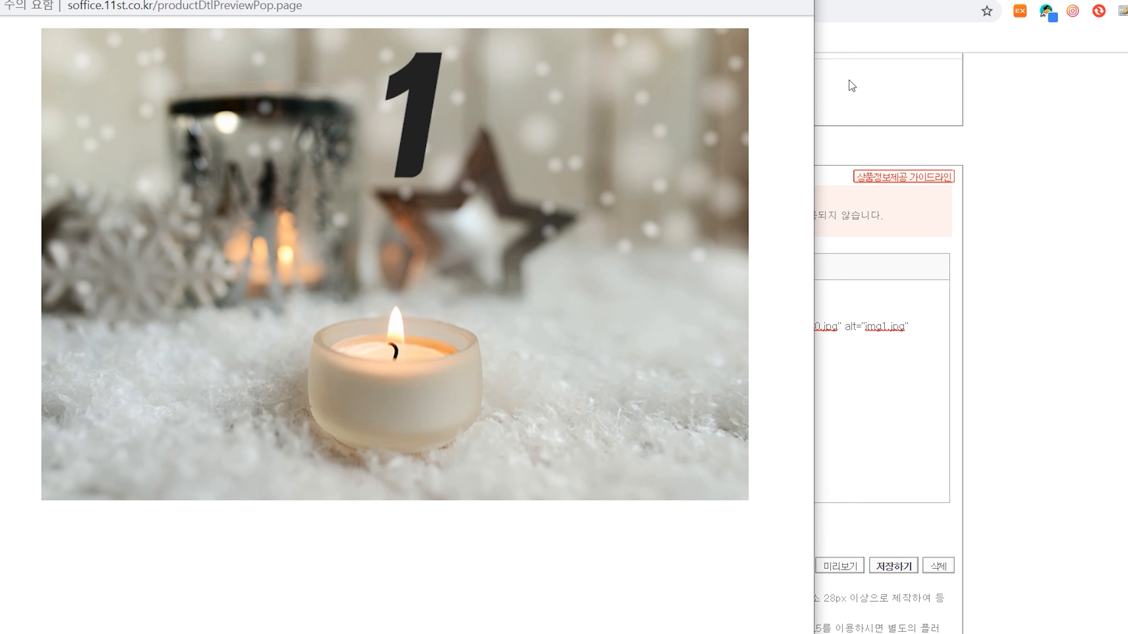
{"action": "left_click", "coordinate": [808, 2]}
Set the 전기용품/생활용품, 어린이제품 and 방송통신기자재 KC certifications to KC인증대상 아님.
{"action": "scroll", "coordinate": [479, 195], "scroll_direction": "down", "scroll_amount": 2}
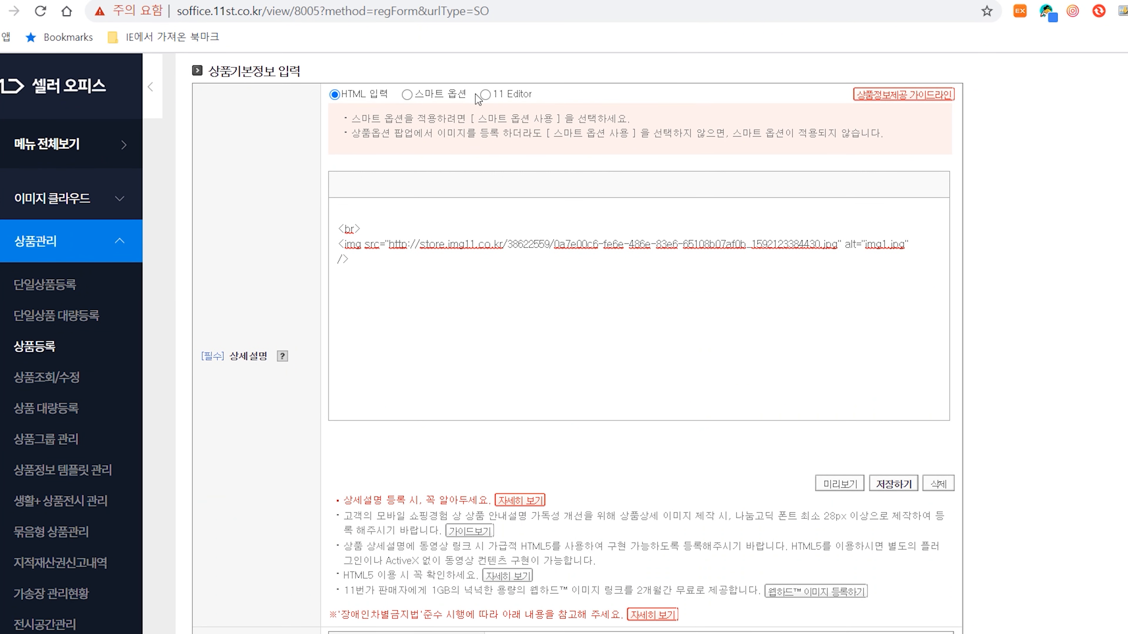
{"action": "scroll", "coordinate": [577, 311], "scroll_direction": "down", "scroll_amount": 6}
{"action": "scroll", "coordinate": [1090, 324], "scroll_direction": "down", "scroll_amount": 3}
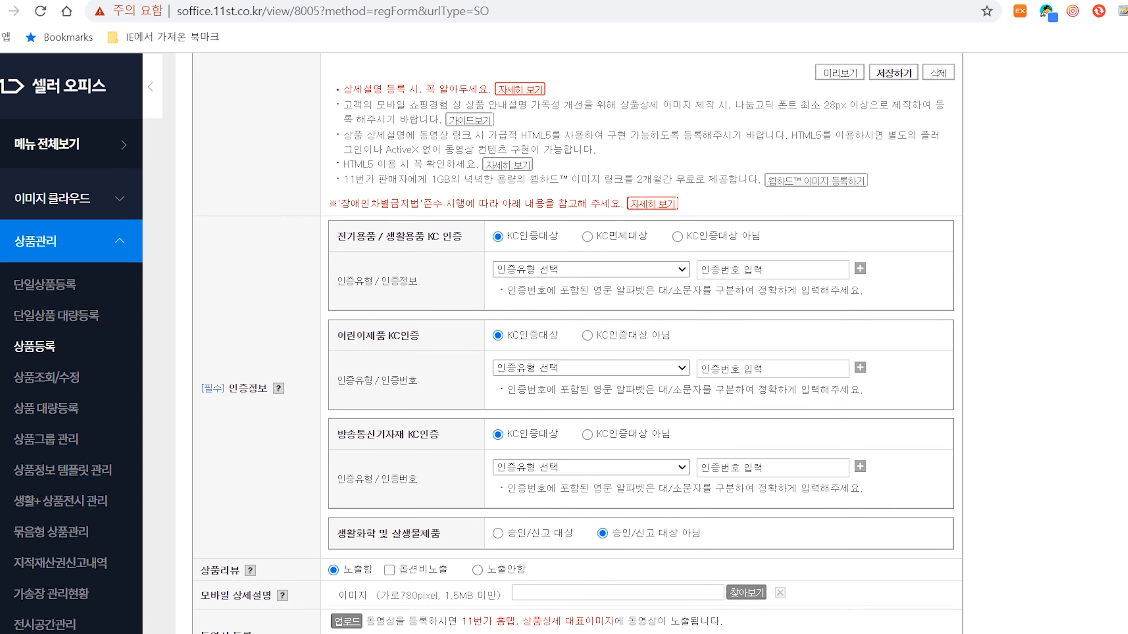
{"action": "left_click", "coordinate": [678, 240]}
{"action": "left_click", "coordinate": [587, 277]}
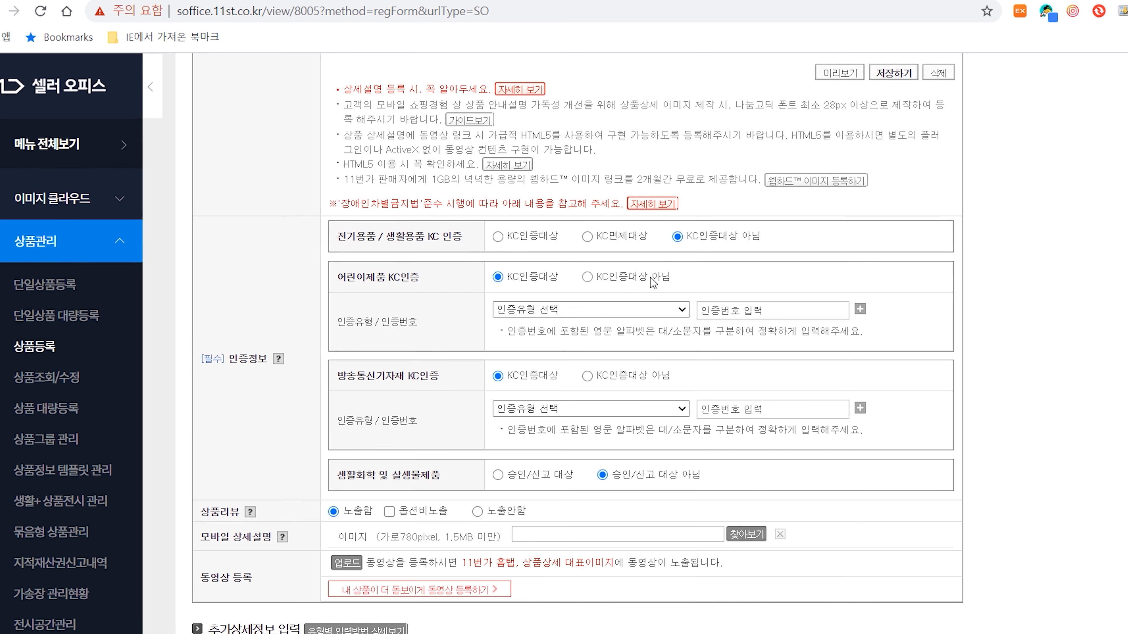
{"action": "left_click", "coordinate": [639, 318]}
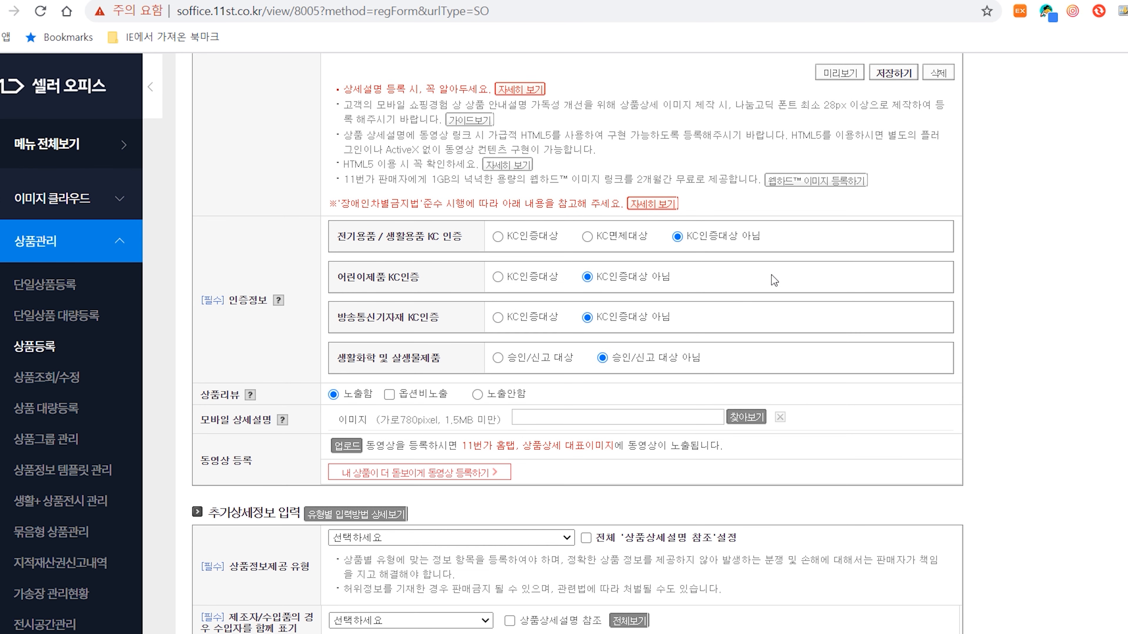
Upload the video Candle - 8389.mp4 from the 이미지 folder as the product video (동영상 등록).
{"action": "scroll", "coordinate": [675, 275], "scroll_direction": "down", "scroll_amount": 2}
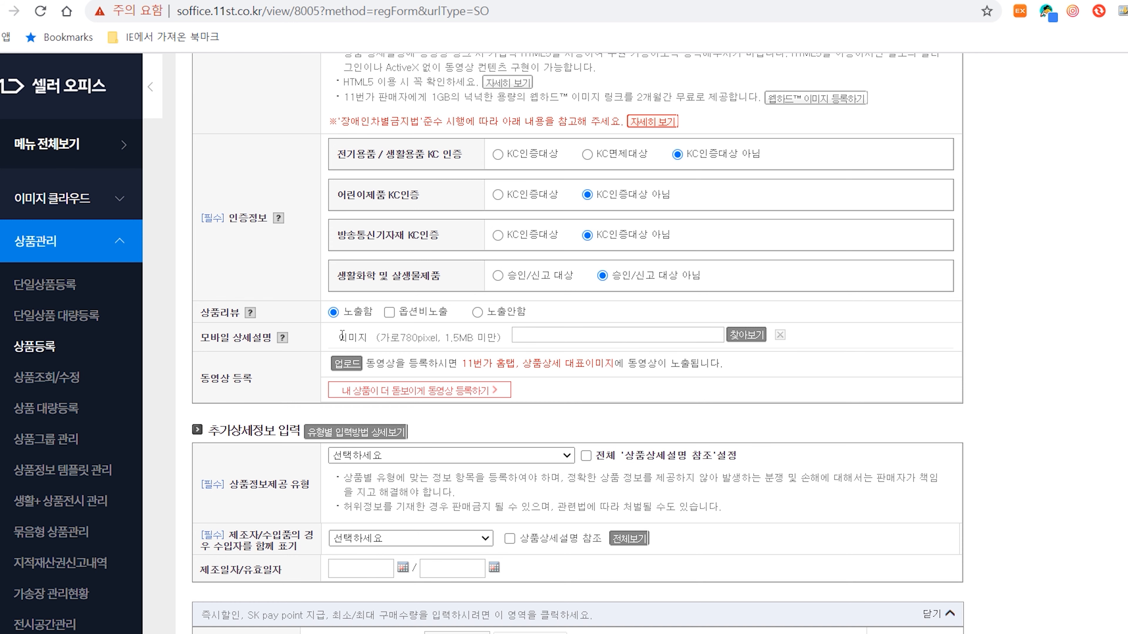
{"action": "left_click", "coordinate": [346, 363]}
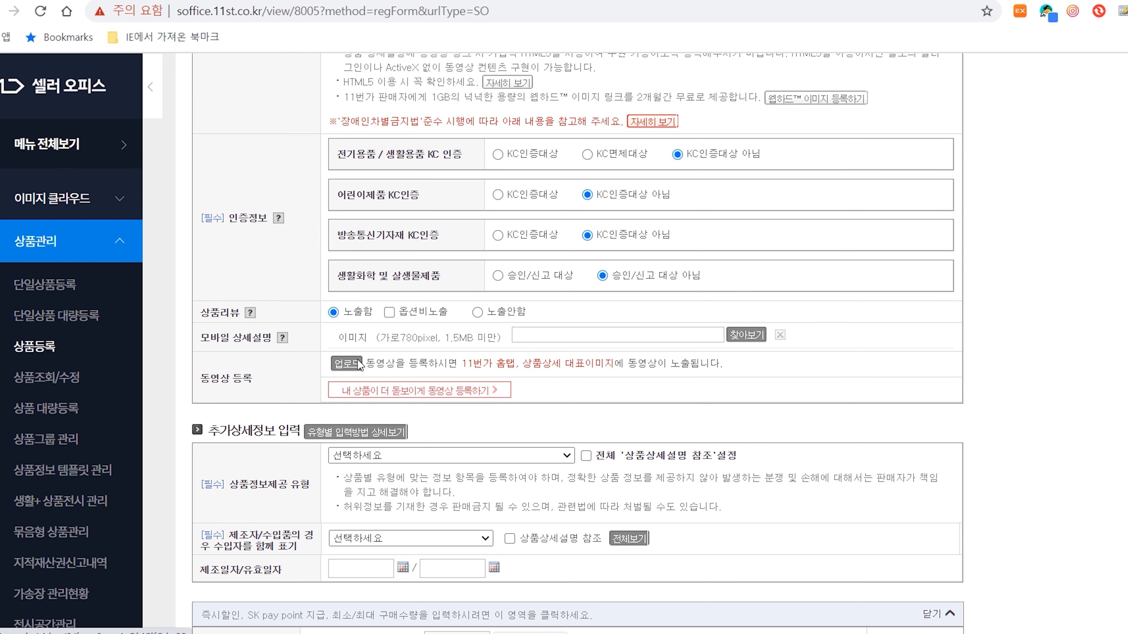
{"action": "left_click", "coordinate": [337, 143]}
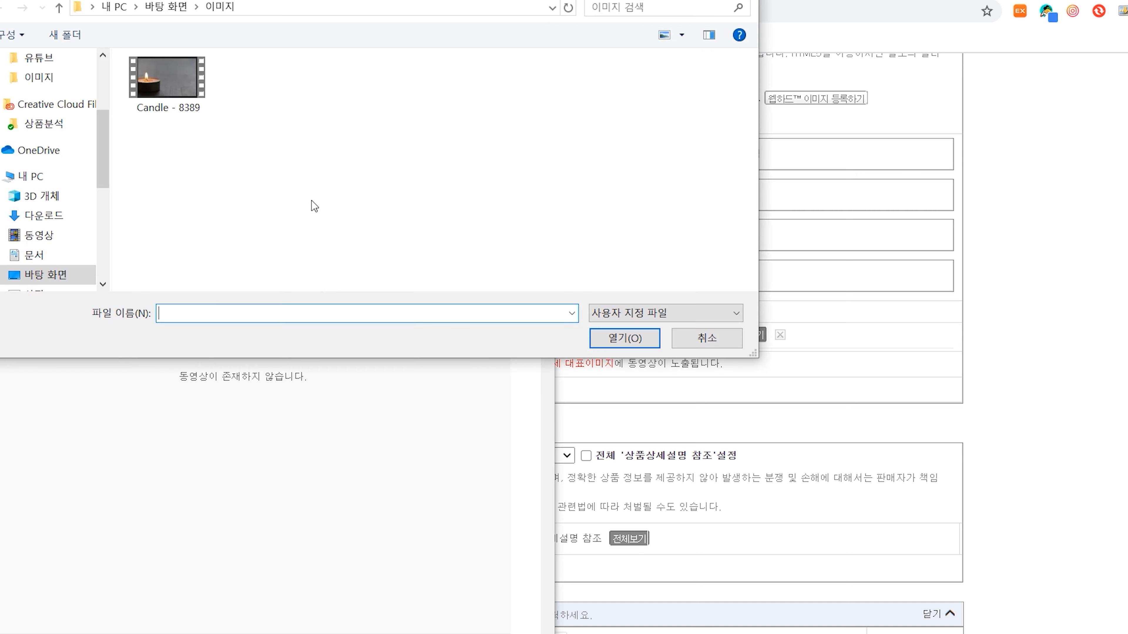
{"action": "double_click", "coordinate": [166, 86]}
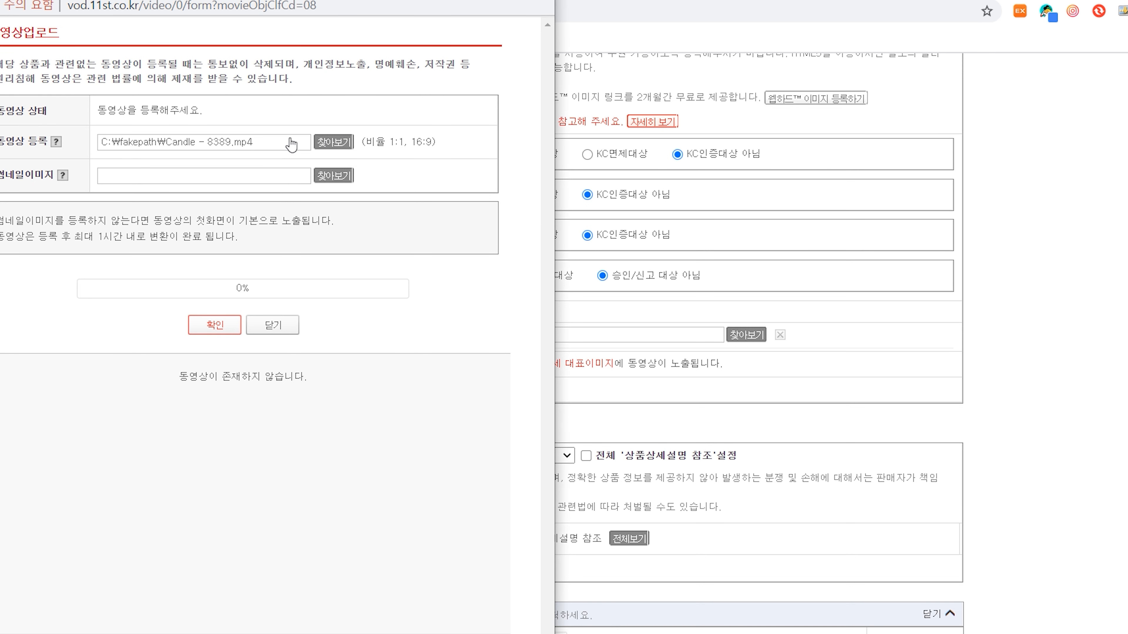
{"action": "left_click", "coordinate": [223, 323]}
{"action": "left_click", "coordinate": [398, 110]}
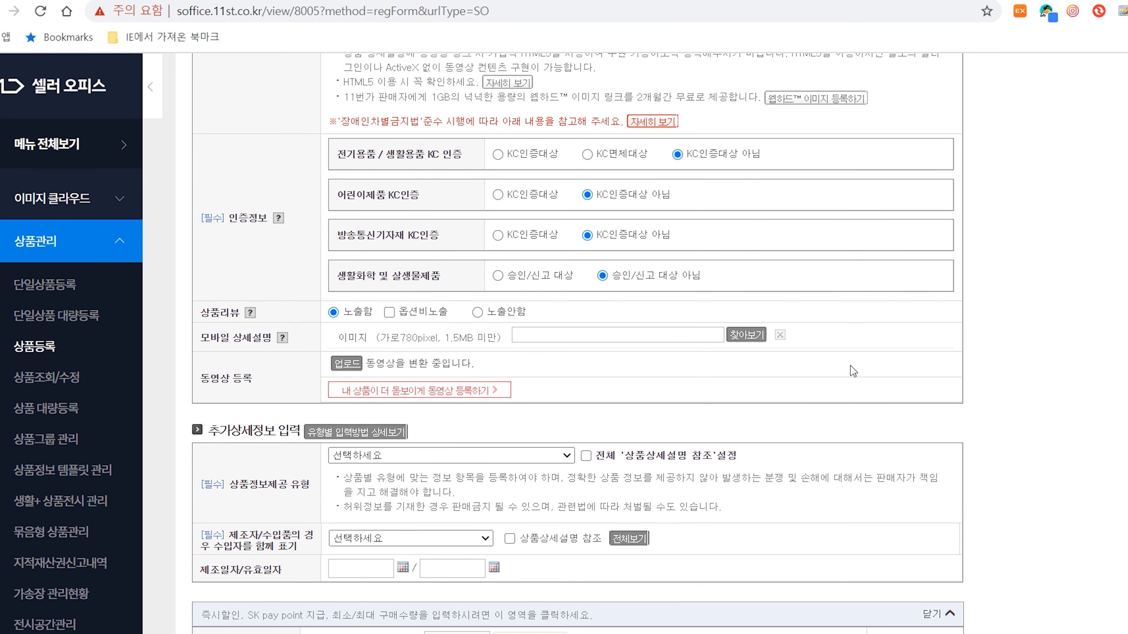
Set the 상품정보제공 유형 in the additional details to 기타 재화.
{"action": "scroll", "coordinate": [852, 370], "scroll_direction": "down", "scroll_amount": 3}
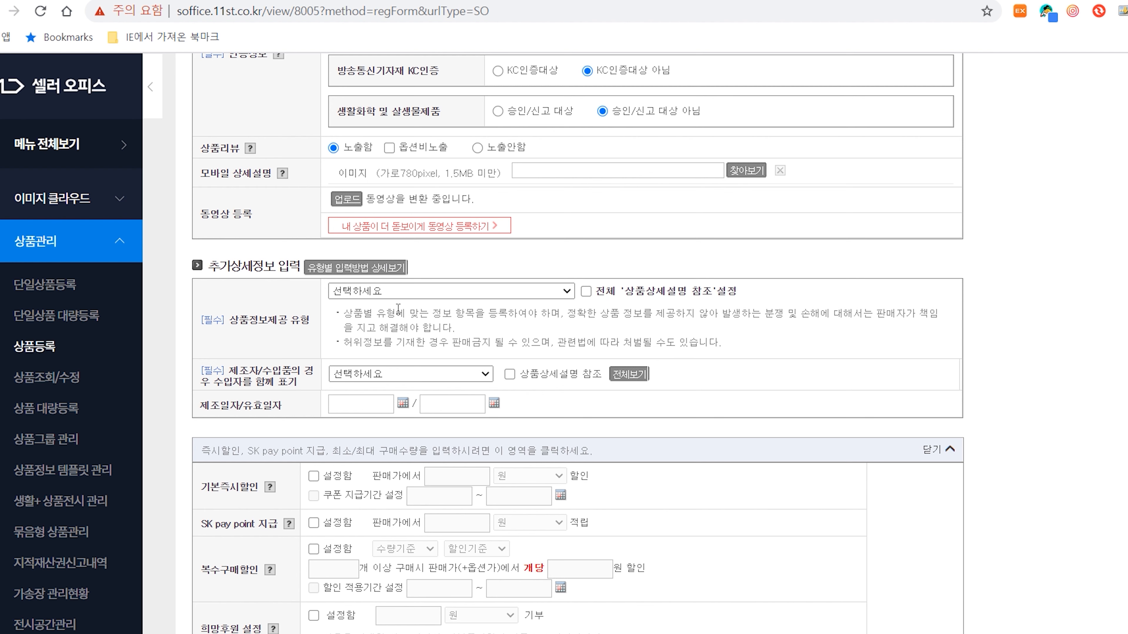
{"action": "left_click", "coordinate": [400, 291]}
{"action": "scroll", "coordinate": [386, 445], "scroll_direction": "down", "scroll_amount": 5}
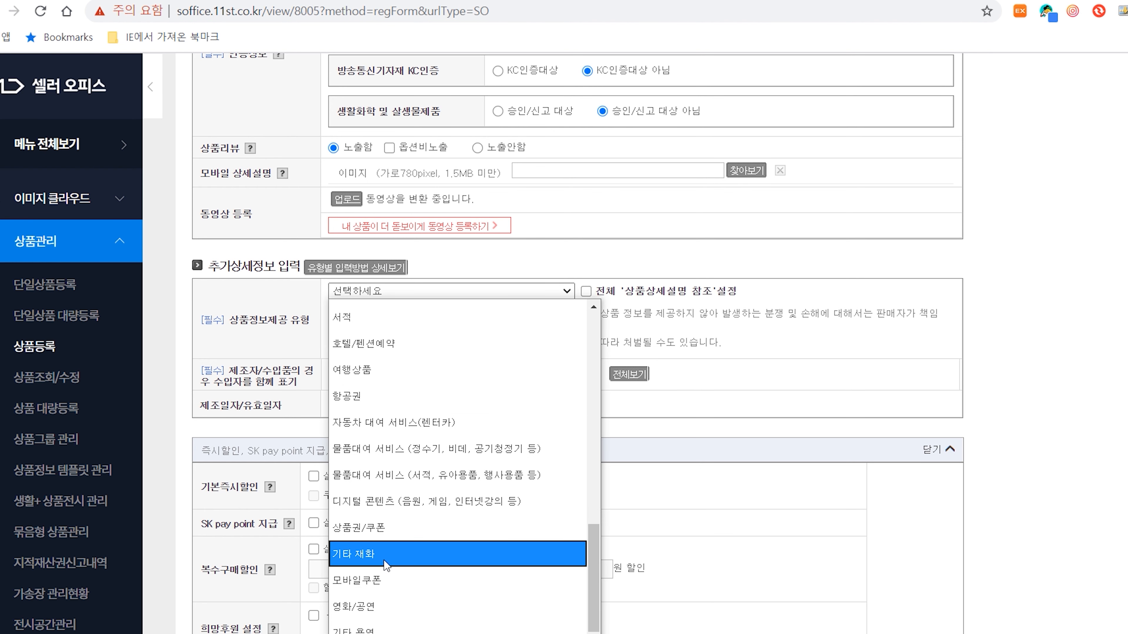
{"action": "left_click", "coordinate": [379, 551]}
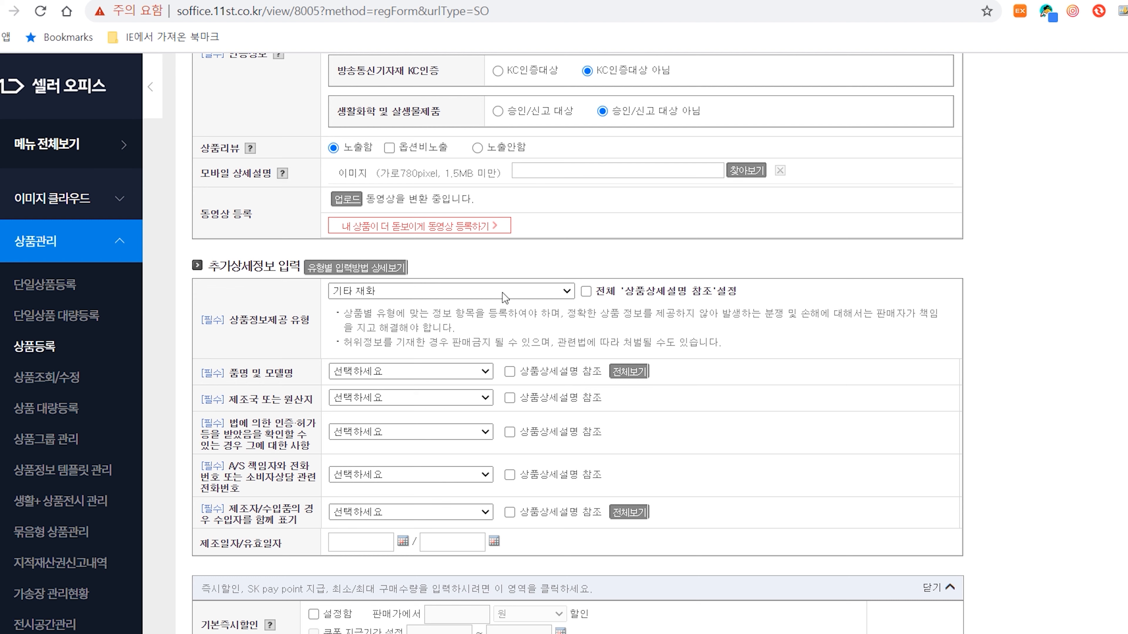
Try 직접입력 with the product name for 품명 및 모델명, and apply 상품상세설명 참조 to all product information items.
{"action": "left_click", "coordinate": [410, 372]}
{"action": "left_click", "coordinate": [399, 387]}
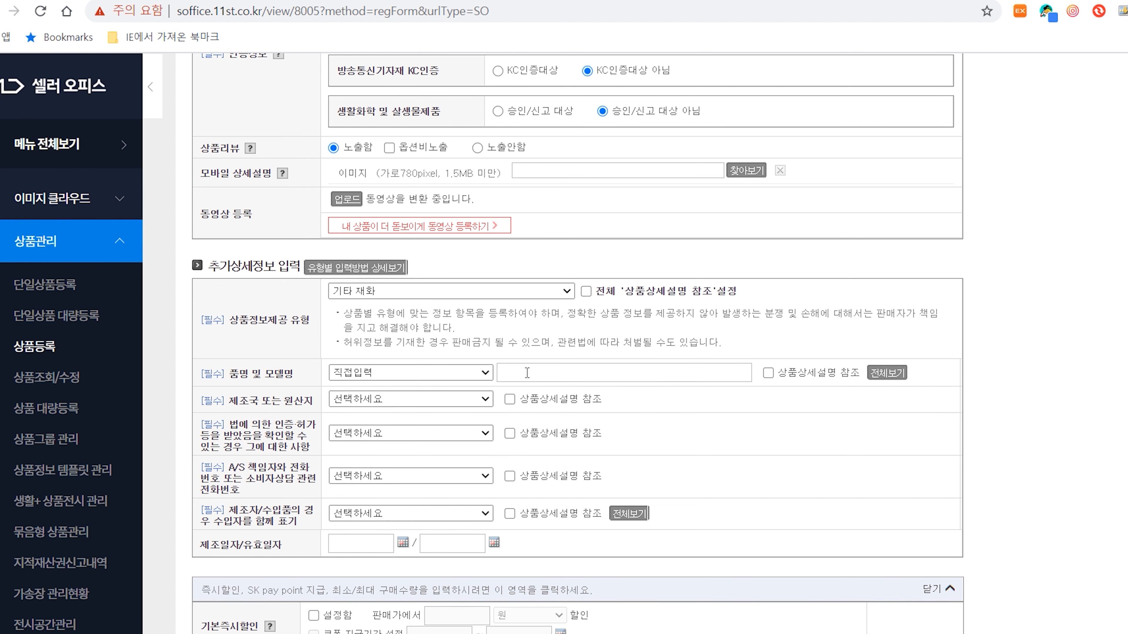
{"action": "left_click", "coordinate": [541, 366]}
{"action": "type", "text": "티라에트"}
{"action": "left_click", "coordinate": [586, 291]}
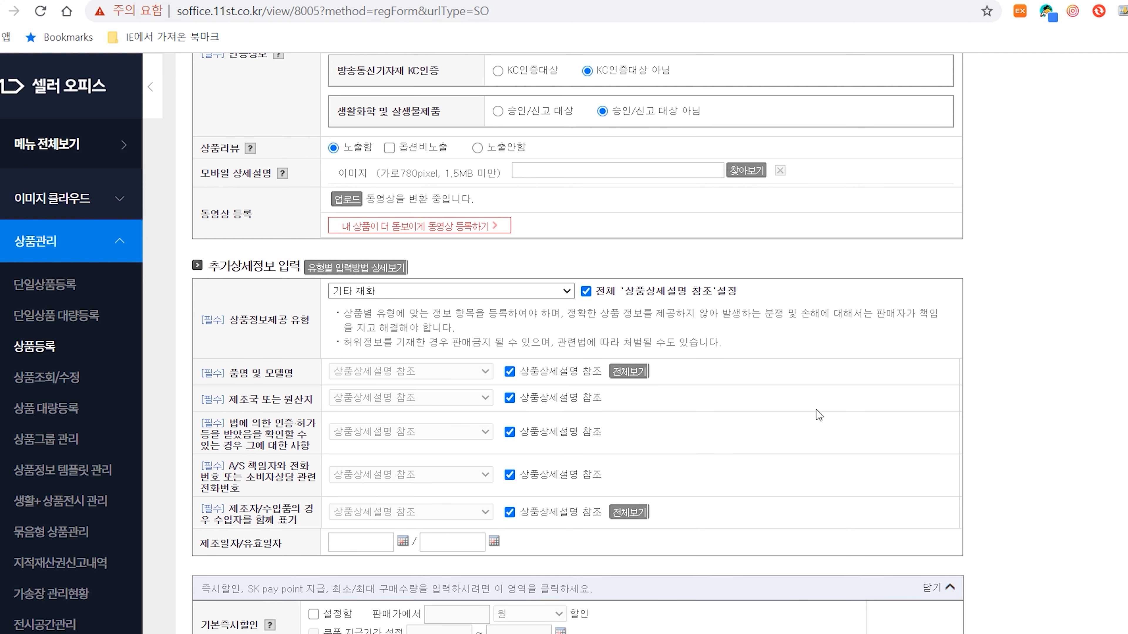
Enable 기본즉시할인 with a 100원 discount and SK pay point 지급 with 100원 of points.
{"action": "scroll", "coordinate": [829, 406], "scroll_direction": "down", "scroll_amount": 5}
{"action": "scroll", "coordinate": [829, 406], "scroll_direction": "down", "scroll_amount": 2}
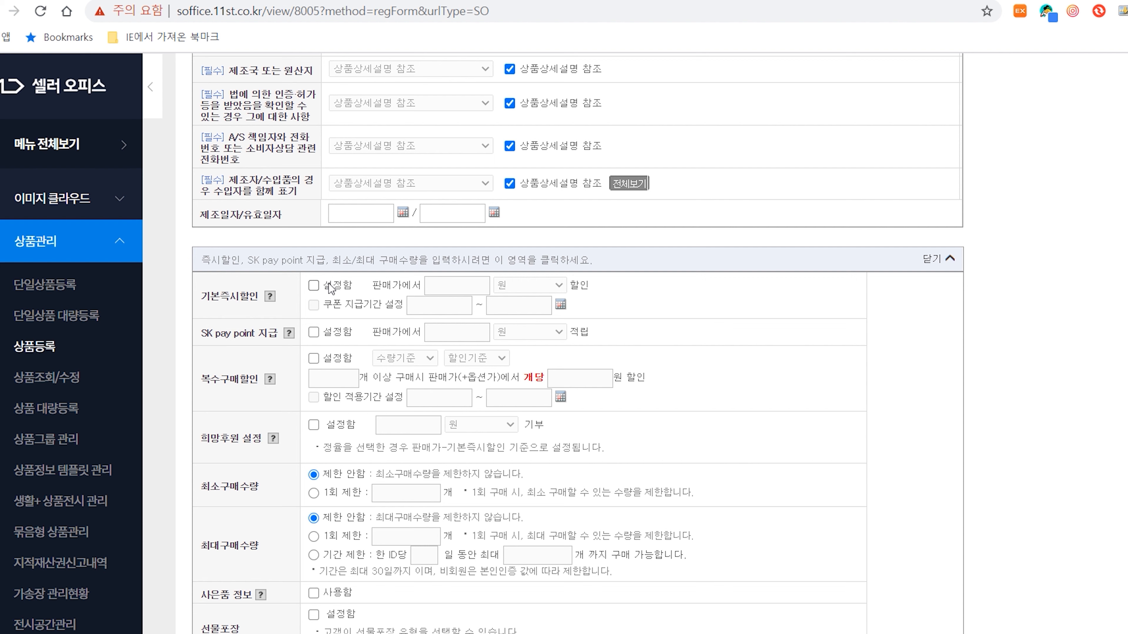
{"action": "left_click", "coordinate": [329, 286]}
{"action": "left_click", "coordinate": [331, 332]}
{"action": "left_click", "coordinate": [449, 329]}
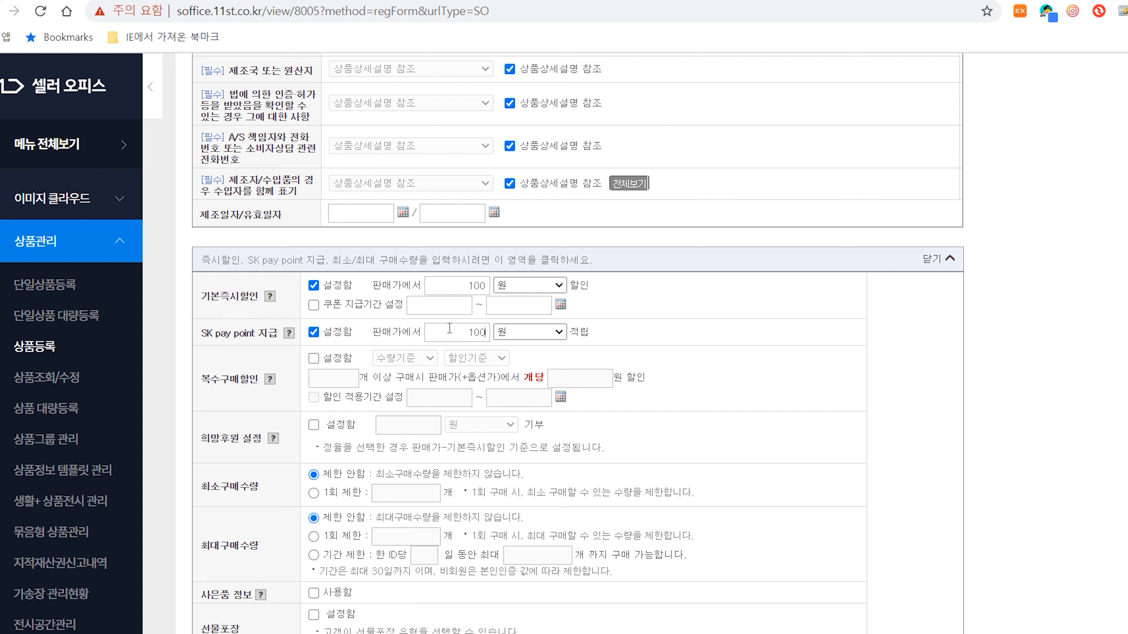
Enable 복수구매할인 by quantity with 원 할인 of 100원 each from 5개, and enable 희망후원 with a 110원 donation.
{"action": "left_click", "coordinate": [313, 358]}
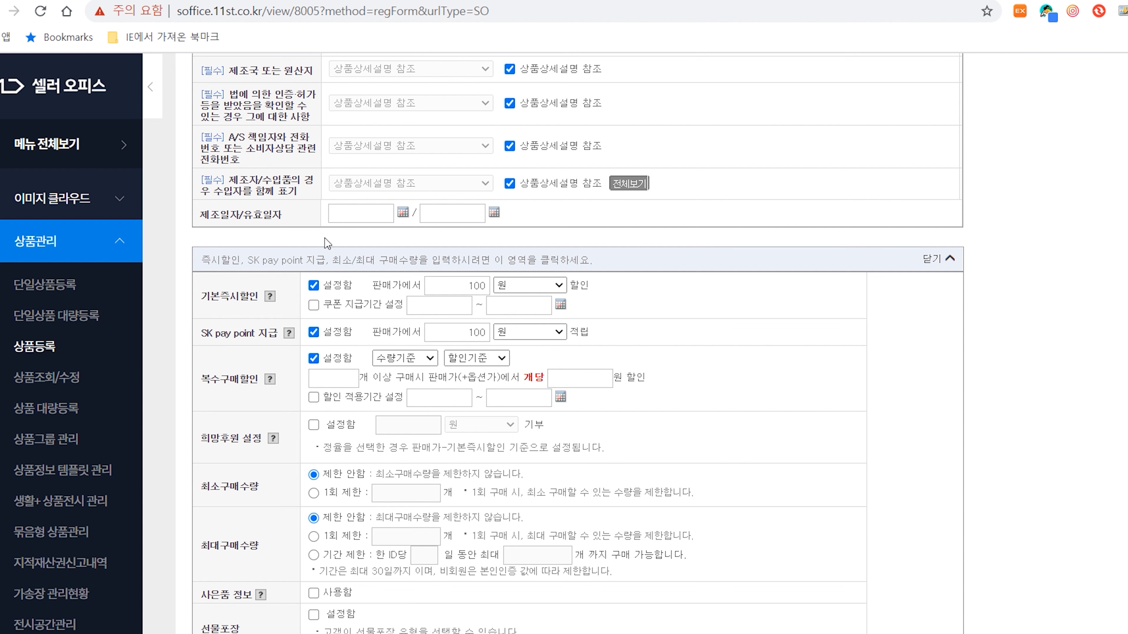
{"action": "left_click", "coordinate": [495, 358]}
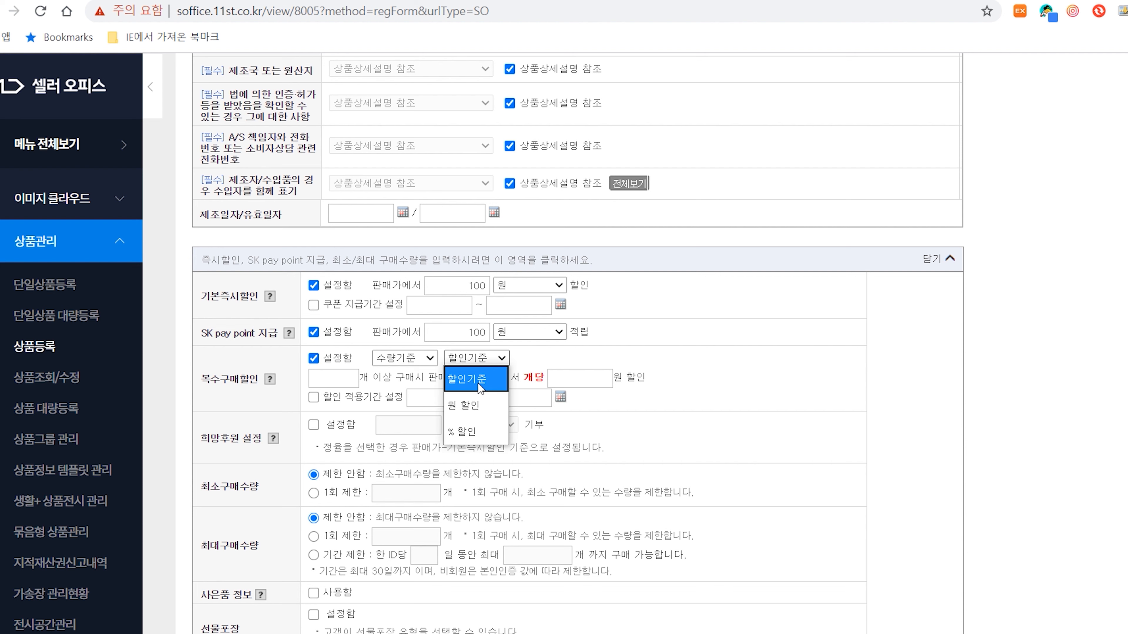
{"action": "left_click", "coordinate": [470, 402]}
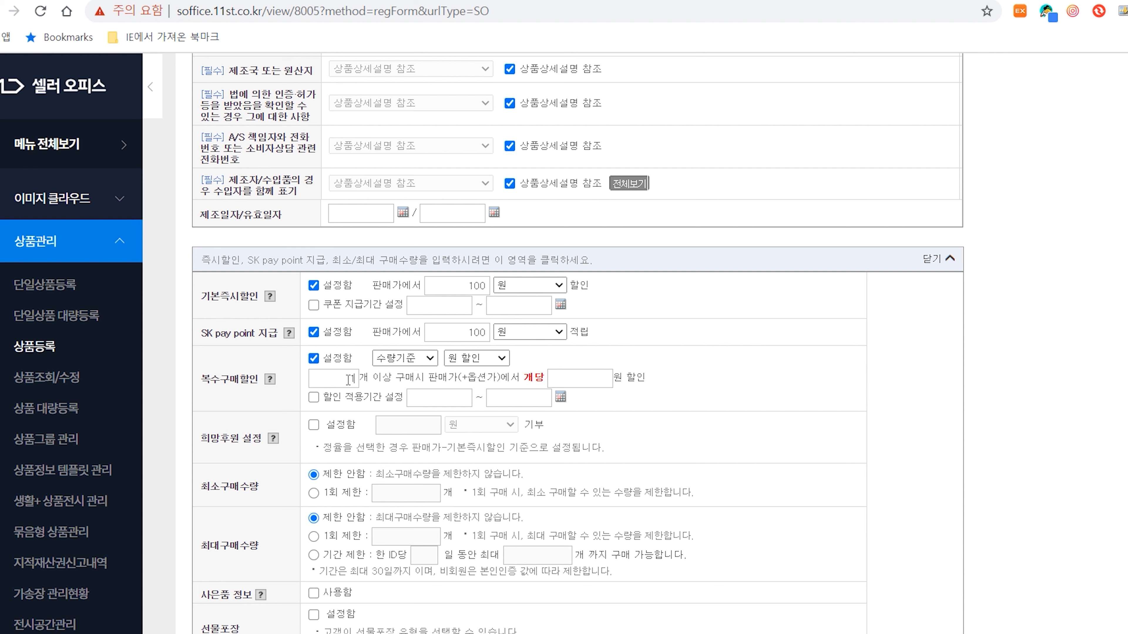
{"action": "type", "text": "5"}
{"action": "left_click", "coordinate": [605, 383]}
{"action": "left_click", "coordinate": [313, 424]}
{"action": "left_click", "coordinate": [404, 423]}
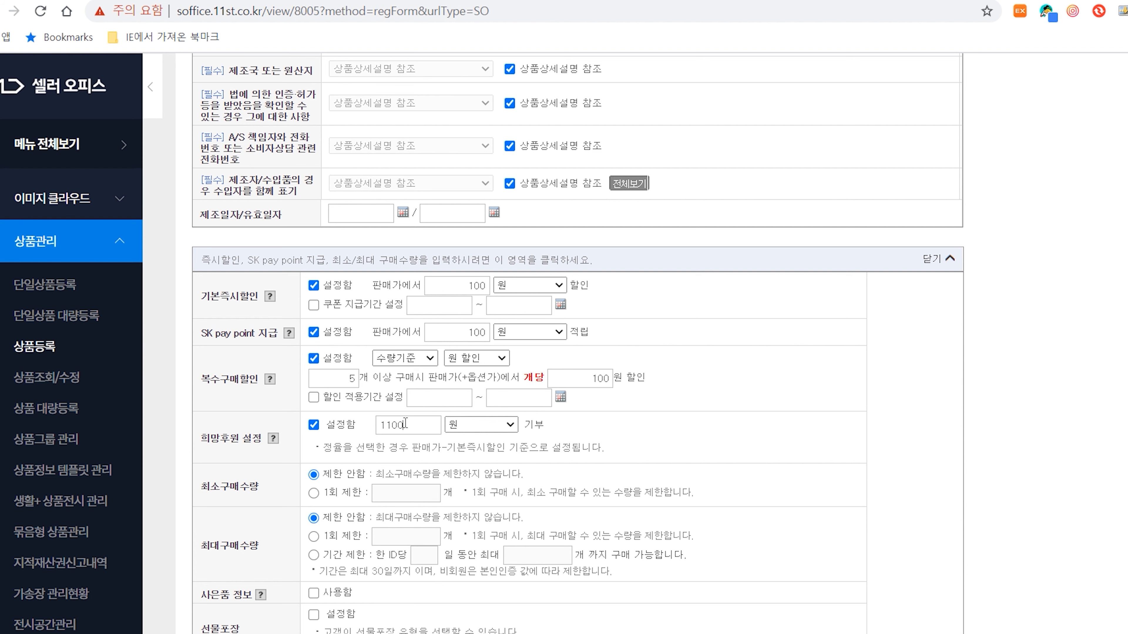
Apply the saved 조건부배송 template to the product's delivery information.
{"action": "scroll", "coordinate": [355, 400], "scroll_direction": "down", "scroll_amount": 3}
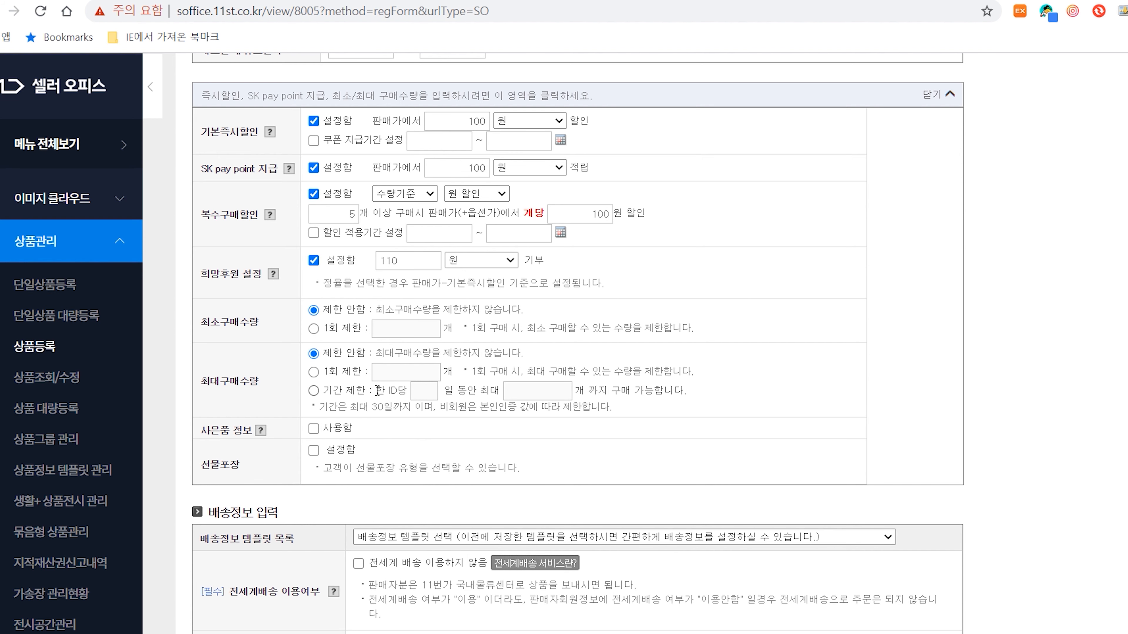
{"action": "scroll", "coordinate": [485, 596], "scroll_direction": "down", "scroll_amount": 7}
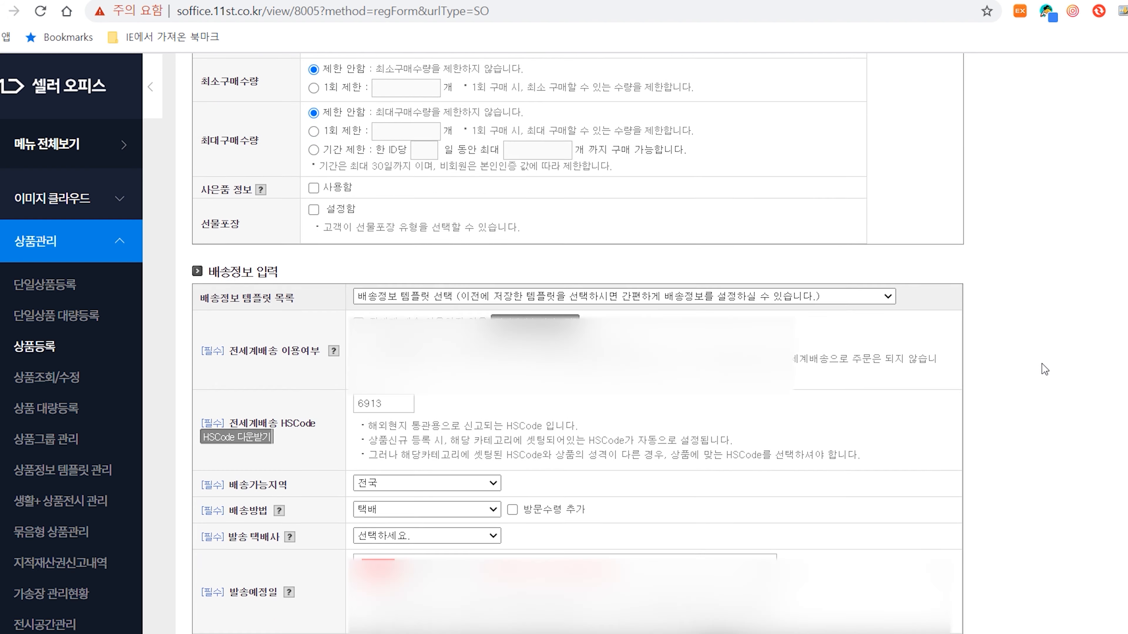
{"action": "left_click", "coordinate": [775, 209]}
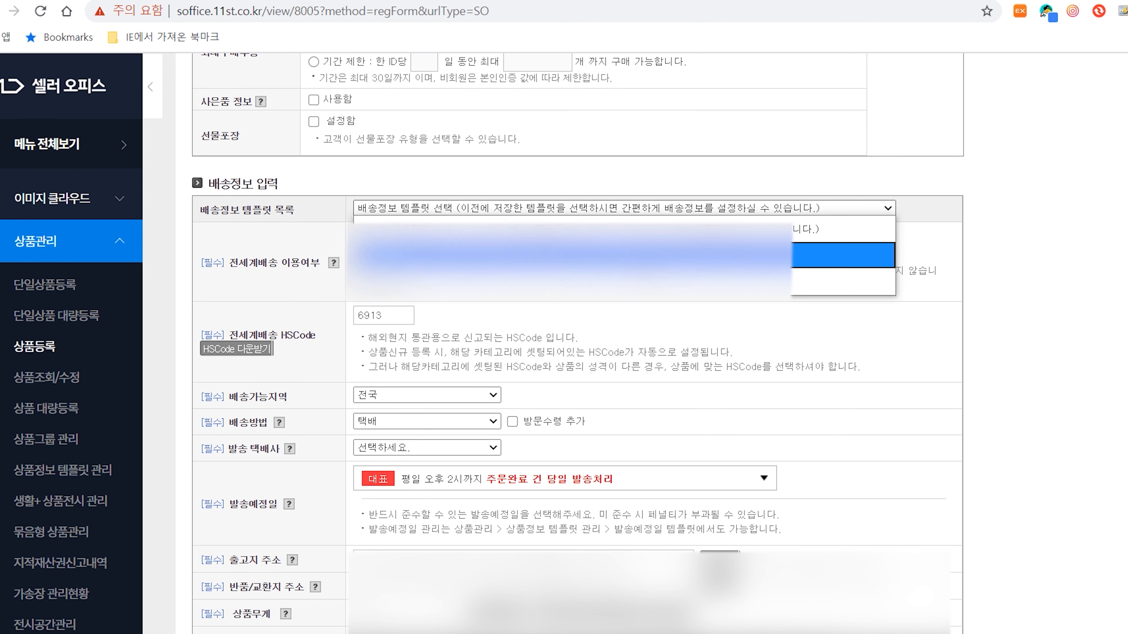
{"action": "left_click", "coordinate": [370, 250]}
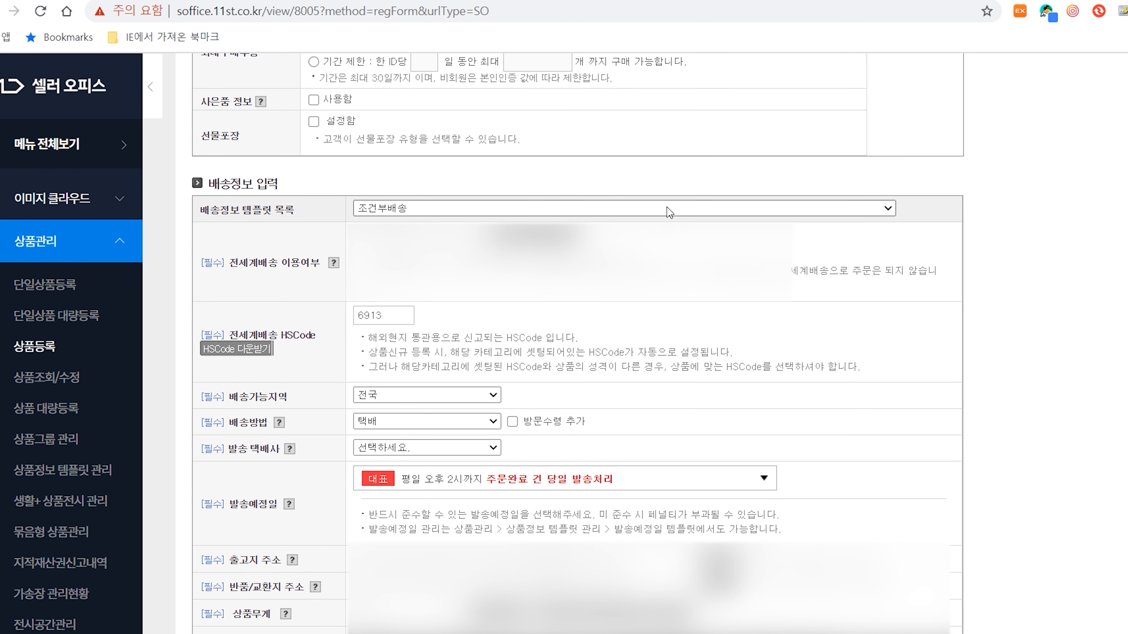
{"action": "left_click", "coordinate": [358, 360]}
{"action": "left_click", "coordinate": [400, 291]}
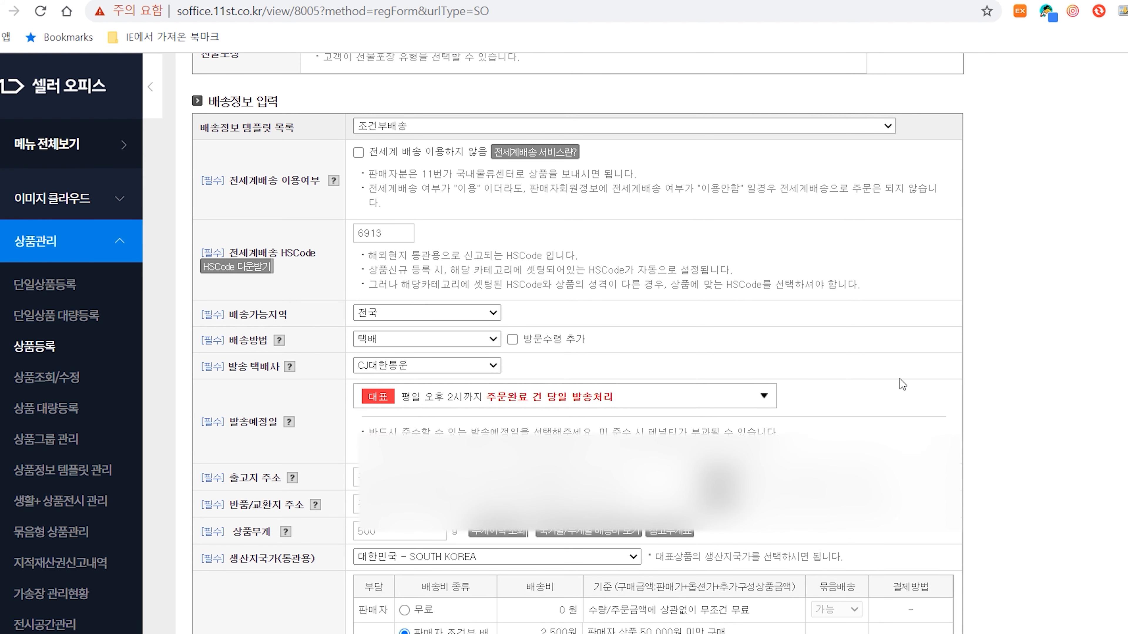
Enter a 3,000원 fee for purchases under 100,000원 in the 판매자 조건부 배송비 criteria, and cancel the criteria settings.
{"action": "scroll", "coordinate": [902, 384], "scroll_direction": "down", "scroll_amount": 7}
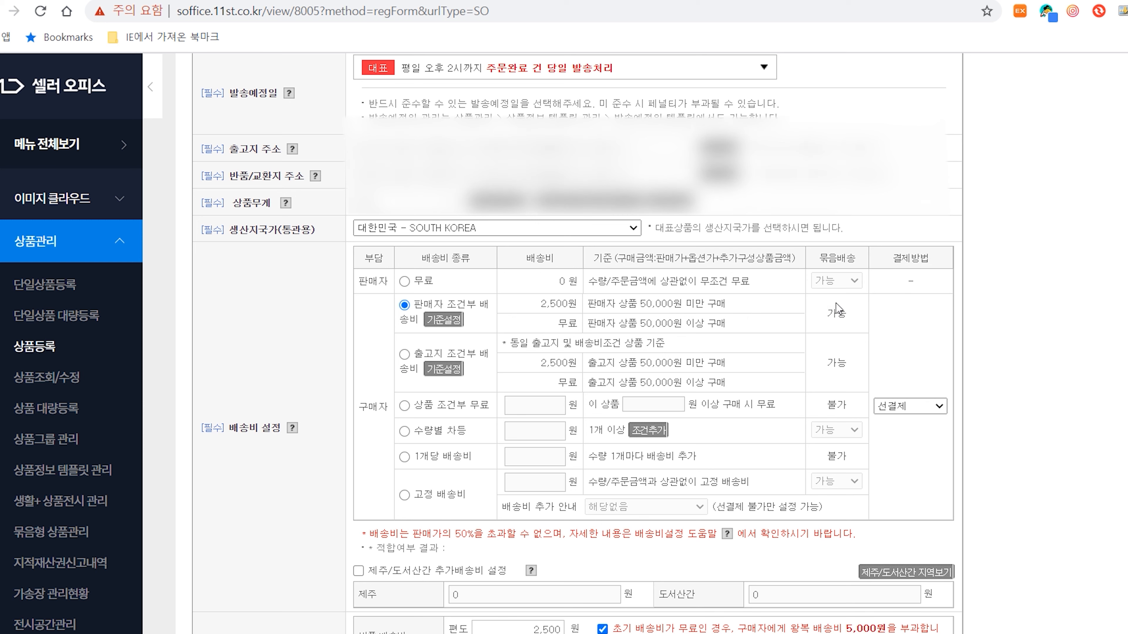
{"action": "left_click", "coordinate": [443, 320]}
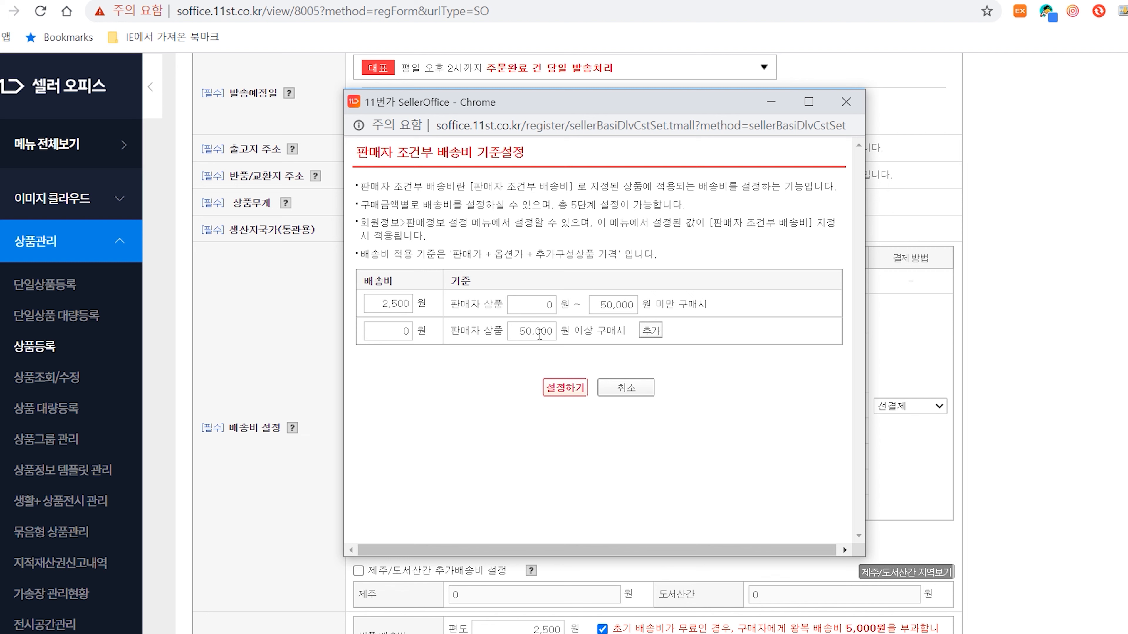
{"action": "left_click", "coordinate": [383, 308]}
{"action": "type", "text": "3000"}
{"action": "left_click", "coordinate": [597, 305]}
{"action": "type", "text": "100000"}
{"action": "left_click", "coordinate": [760, 353]}
{"action": "left_click", "coordinate": [576, 391]}
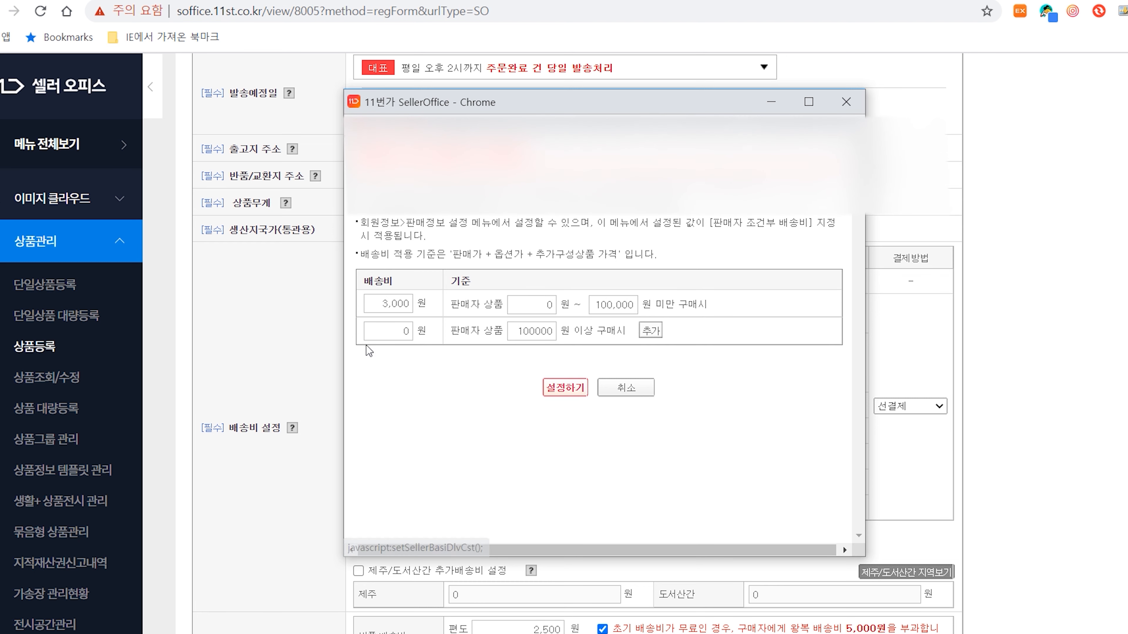
{"action": "left_click", "coordinate": [623, 389]}
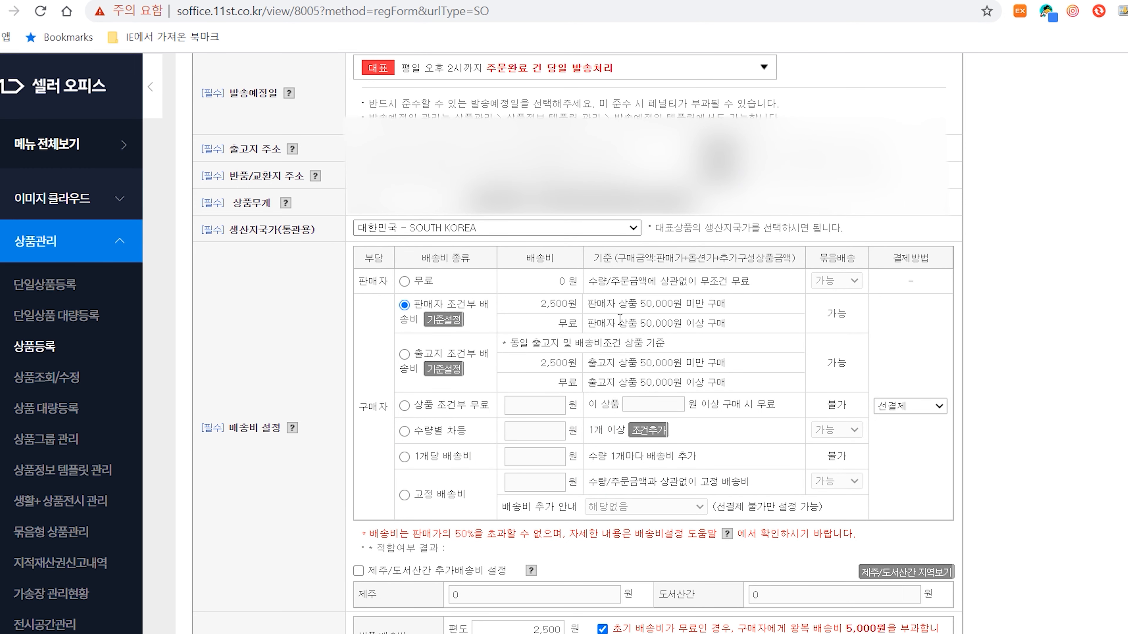
Enable the 제주/도서산간 additional delivery fee and set it to 3,000원 for 제주 and 4,000원 for 도서산간.
{"action": "scroll", "coordinate": [655, 305], "scroll_direction": "down", "scroll_amount": 5}
{"action": "left_click", "coordinate": [478, 325]}
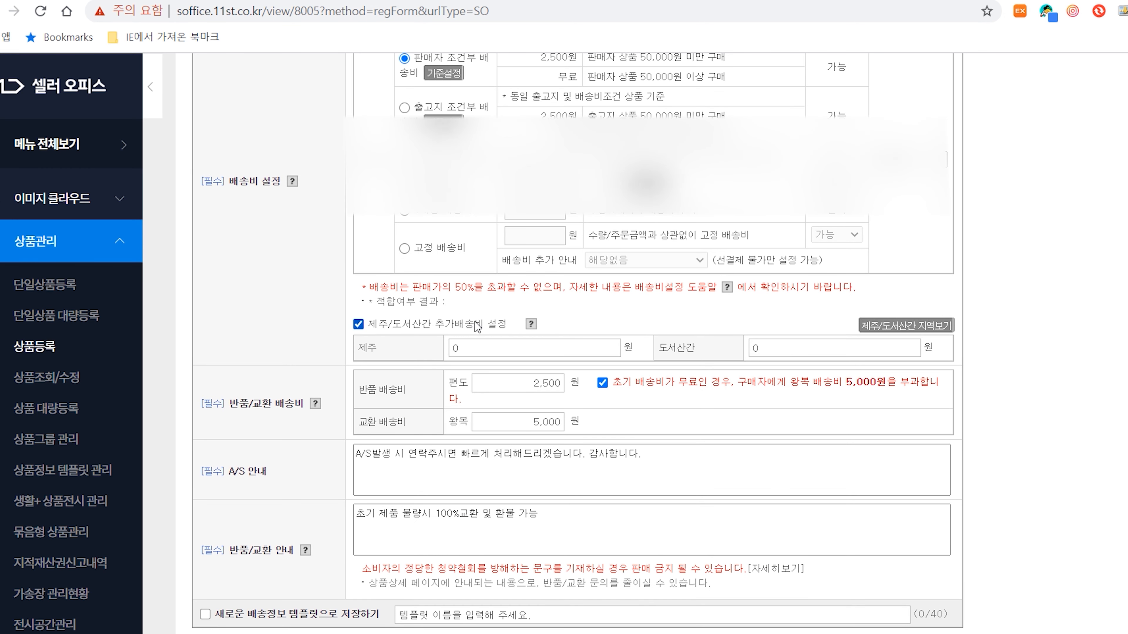
{"action": "double_click", "coordinate": [477, 349]}
{"action": "type", "text": "3,0"}
{"action": "type", "text": "000"}
{"action": "key", "text": "Tab"}
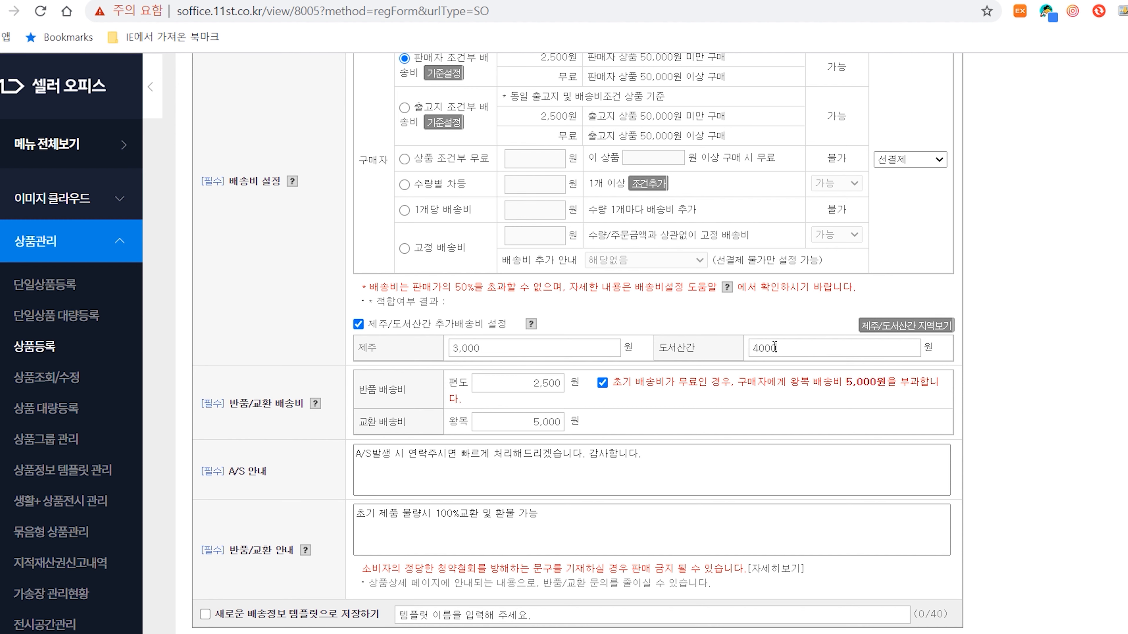
{"action": "left_click", "coordinate": [1070, 361]}
Submit the product registration without setting any listing ads.
{"action": "scroll", "coordinate": [664, 299], "scroll_direction": "down", "scroll_amount": 5}
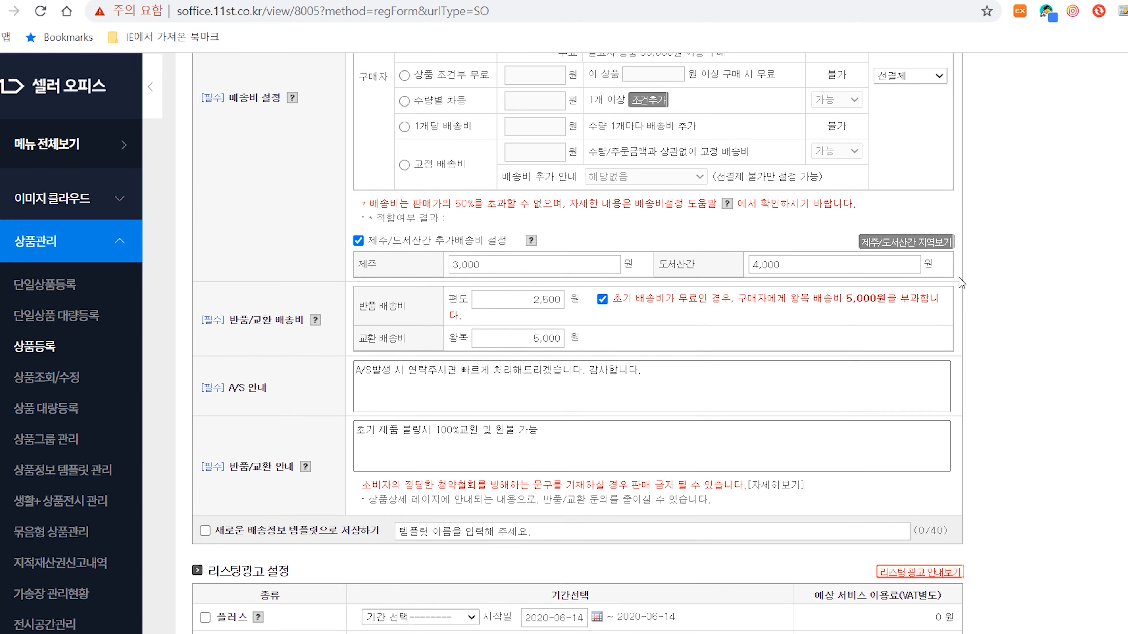
{"action": "scroll", "coordinate": [375, 300], "scroll_direction": "down", "scroll_amount": 5}
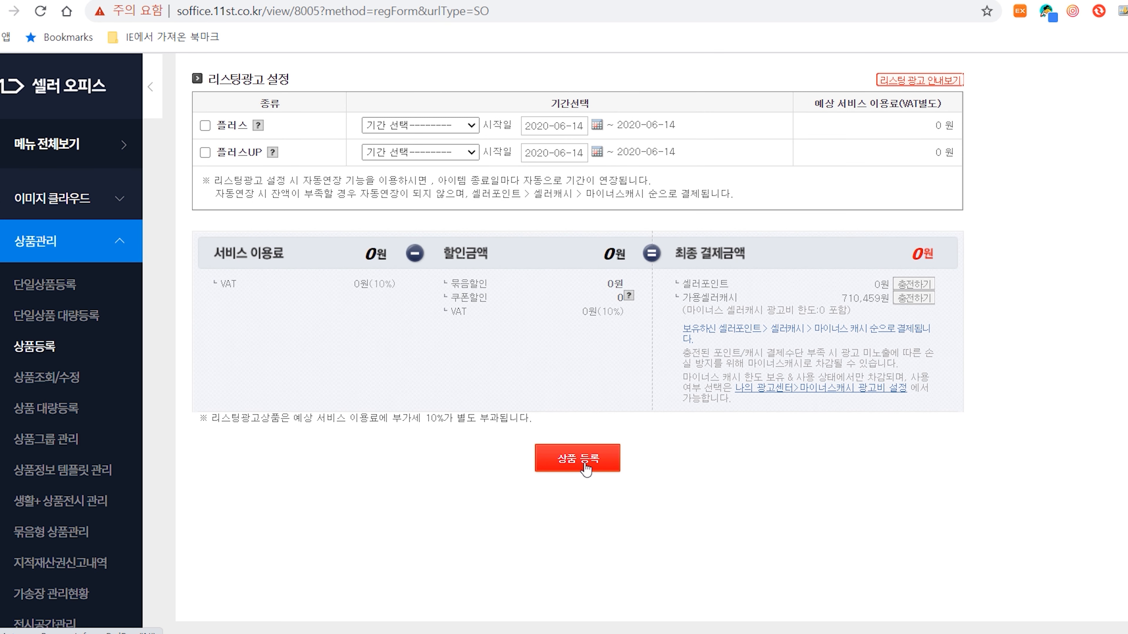
{"action": "left_click", "coordinate": [586, 466]}
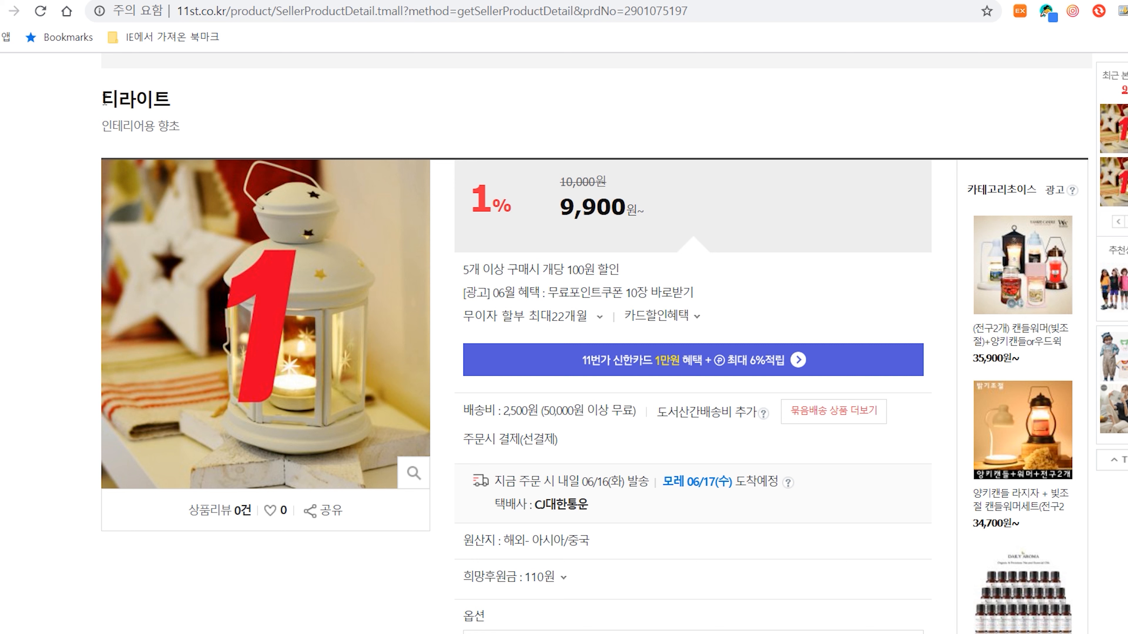
Examine the 티라이트 product page's title, subtitle, discount, delivery and donation information.
{"action": "left_click_drag", "start_coordinate": [103, 98], "coordinate": [167, 100]}
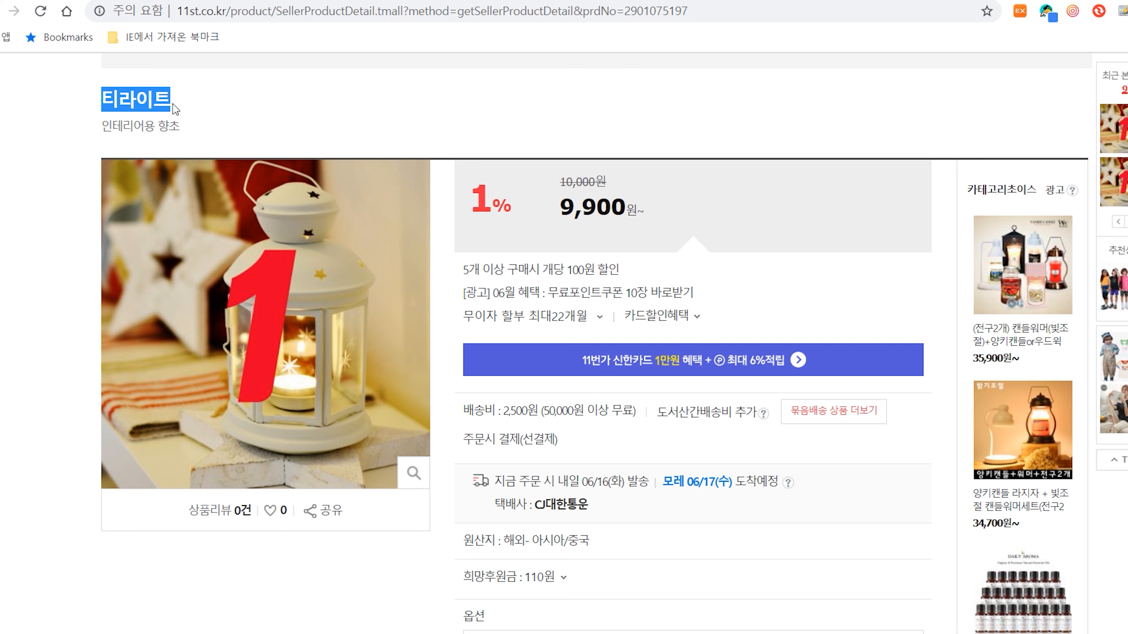
{"action": "left_click_drag", "start_coordinate": [102, 126], "coordinate": [177, 129]}
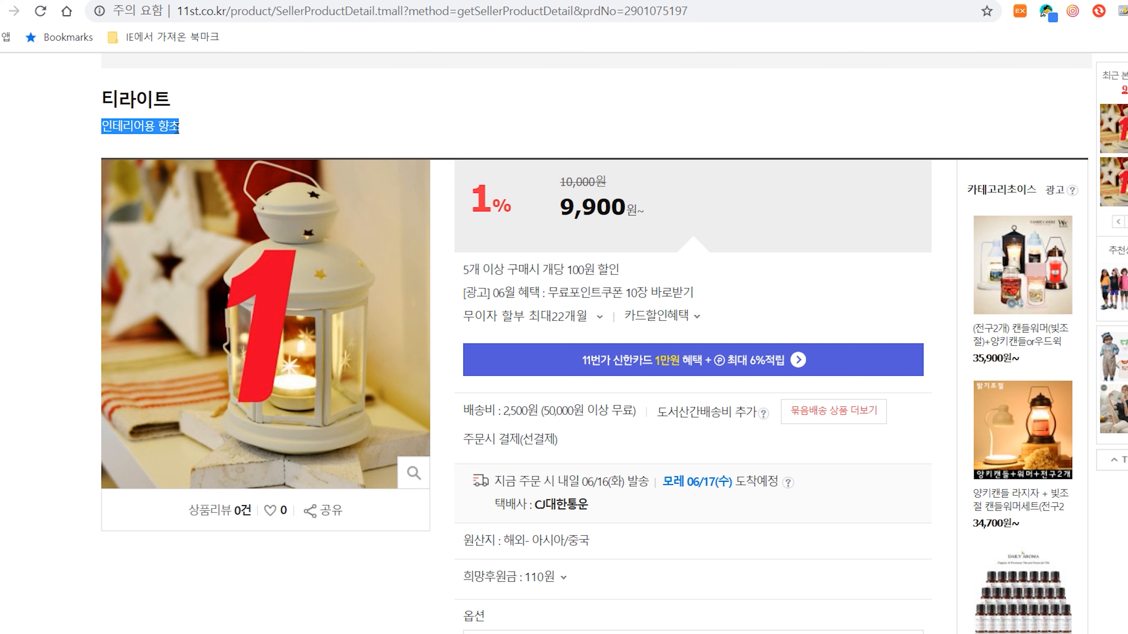
{"action": "left_click", "coordinate": [212, 124]}
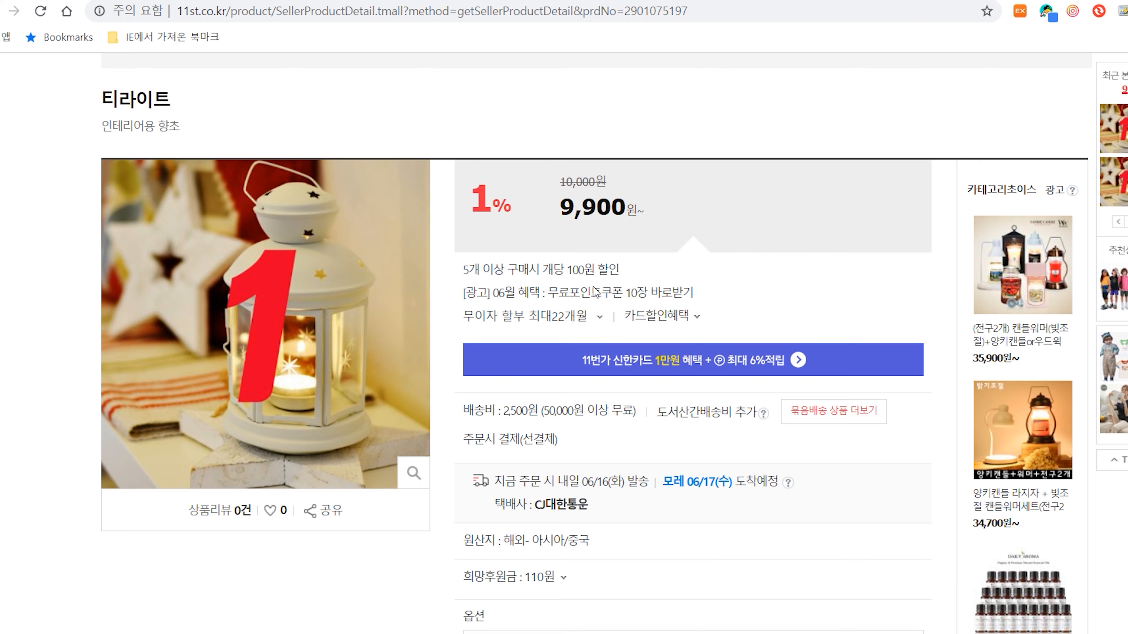
{"action": "scroll", "coordinate": [595, 287], "scroll_direction": "down", "scroll_amount": 3}
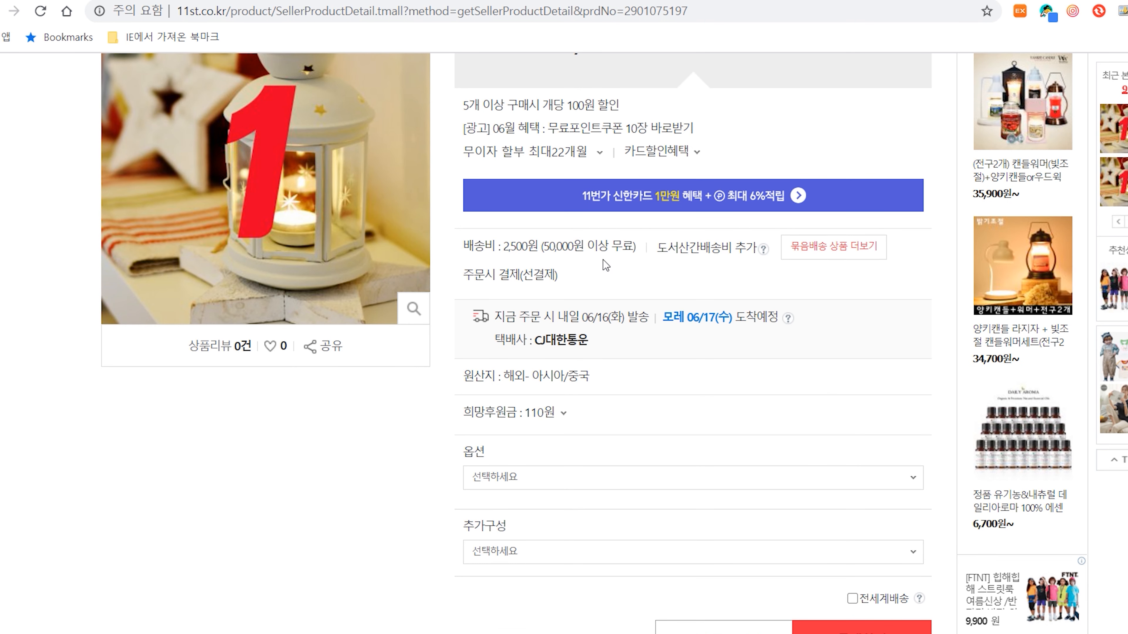
{"action": "scroll", "coordinate": [611, 262], "scroll_direction": "down", "scroll_amount": 2}
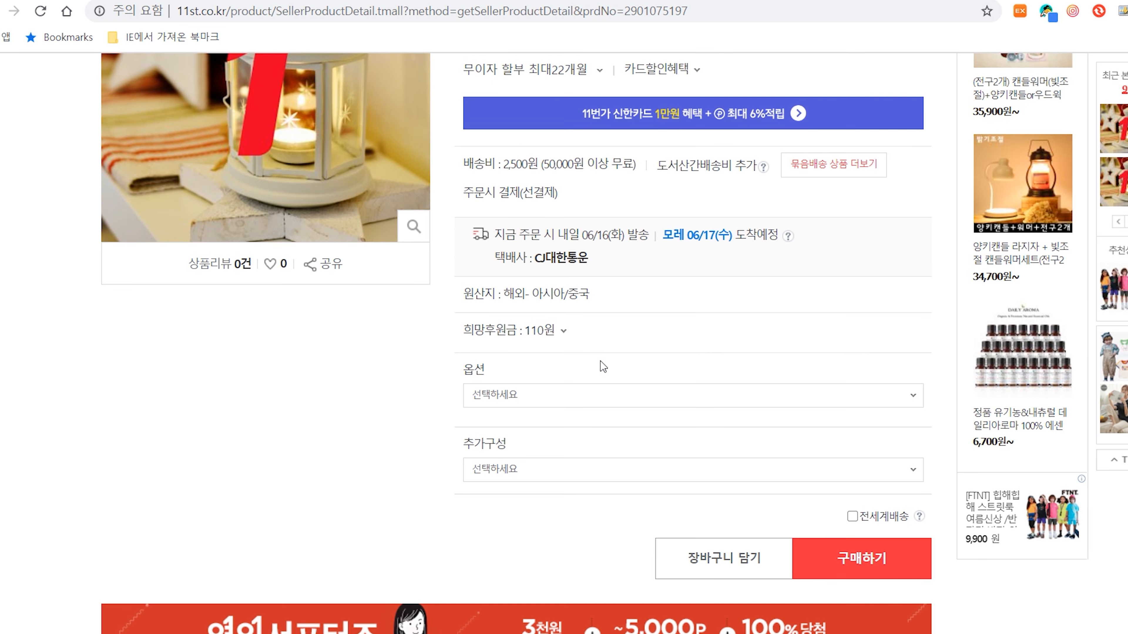
Select the 2시간 option and add the 레드 점화기 as an additional item on the product page.
{"action": "left_click", "coordinate": [577, 397]}
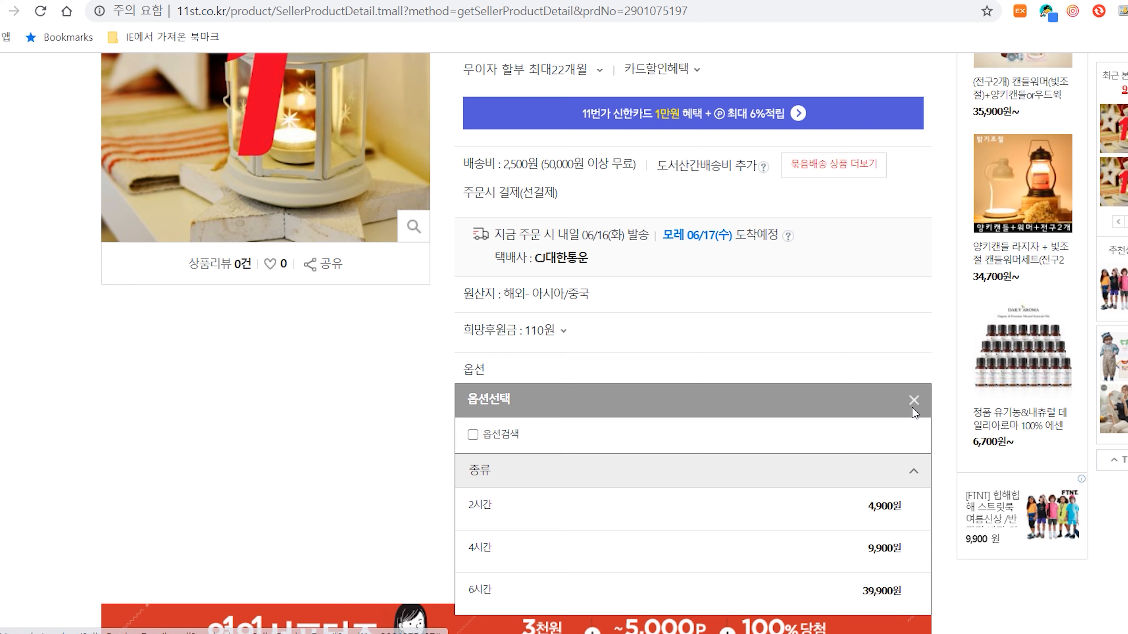
{"action": "left_click", "coordinate": [894, 505]}
{"action": "left_click", "coordinate": [878, 466]}
{"action": "scroll", "coordinate": [848, 474], "scroll_direction": "down", "scroll_amount": 1}
{"action": "left_click", "coordinate": [860, 433]}
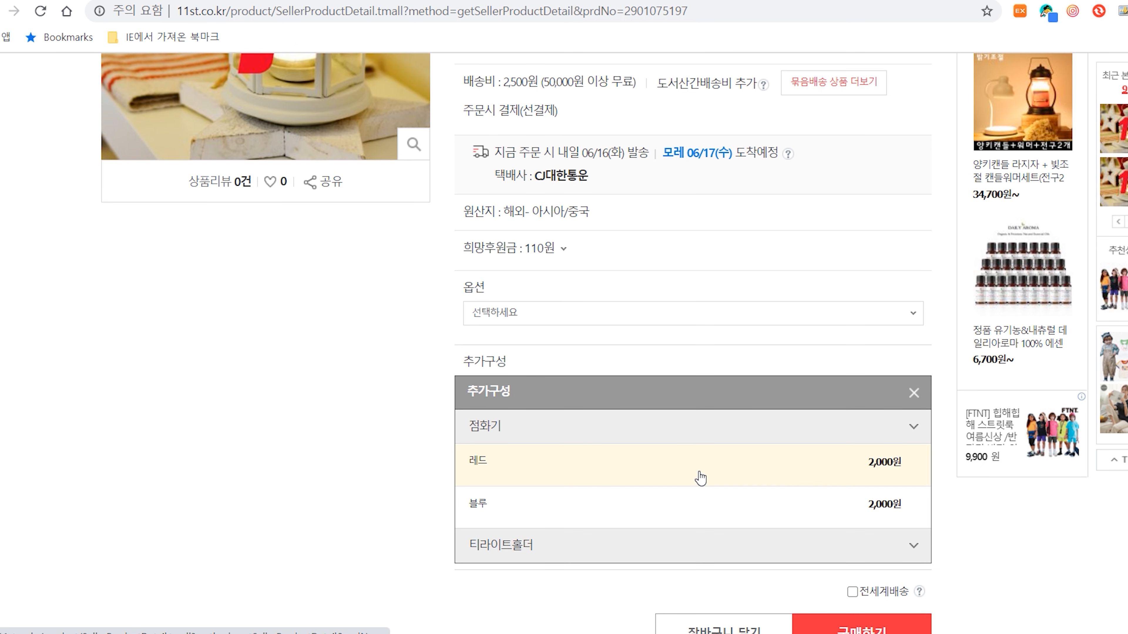
{"action": "left_click", "coordinate": [693, 481]}
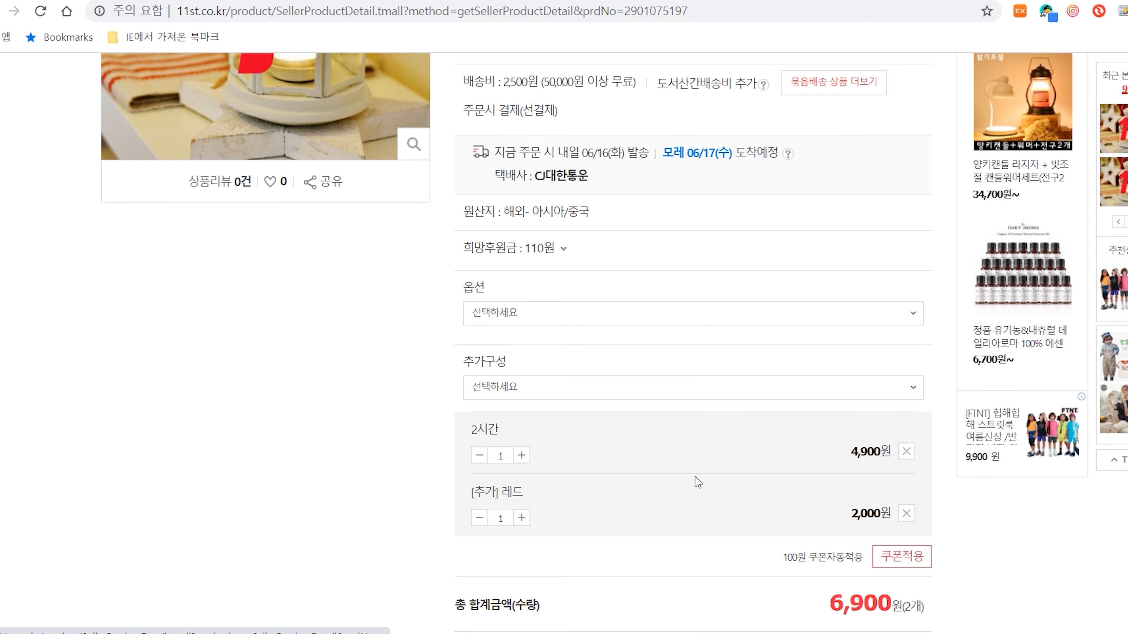
Add the 삼각 티라이트홀더 as an additional item, and review the product video and detail images.
{"action": "left_click", "coordinate": [856, 389]}
{"action": "left_click", "coordinate": [820, 463]}
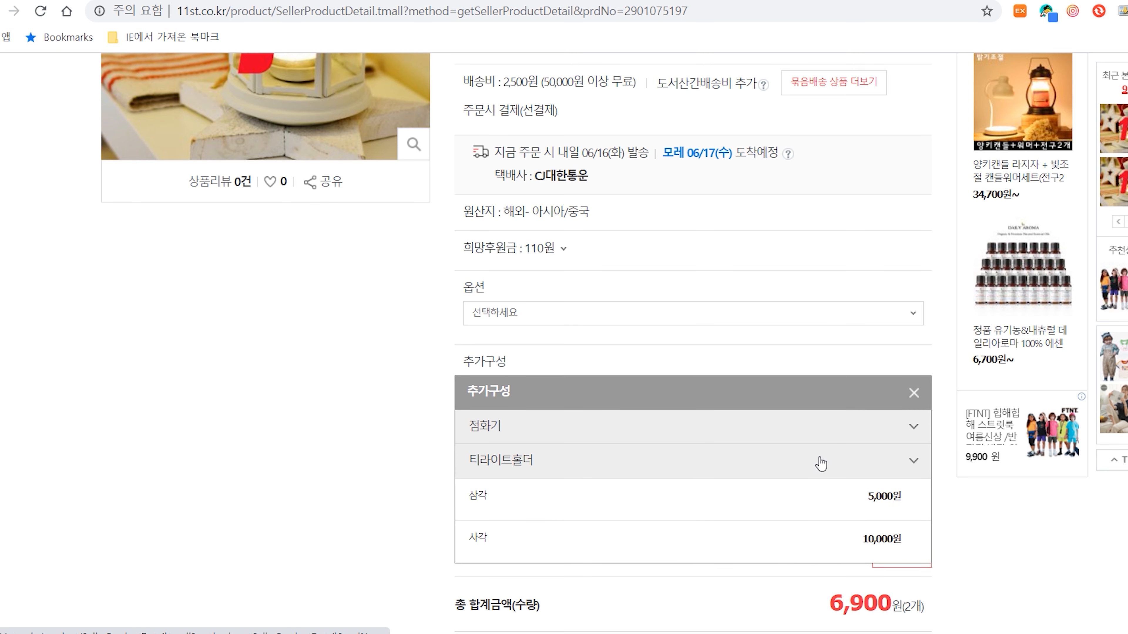
{"action": "left_click", "coordinate": [770, 499]}
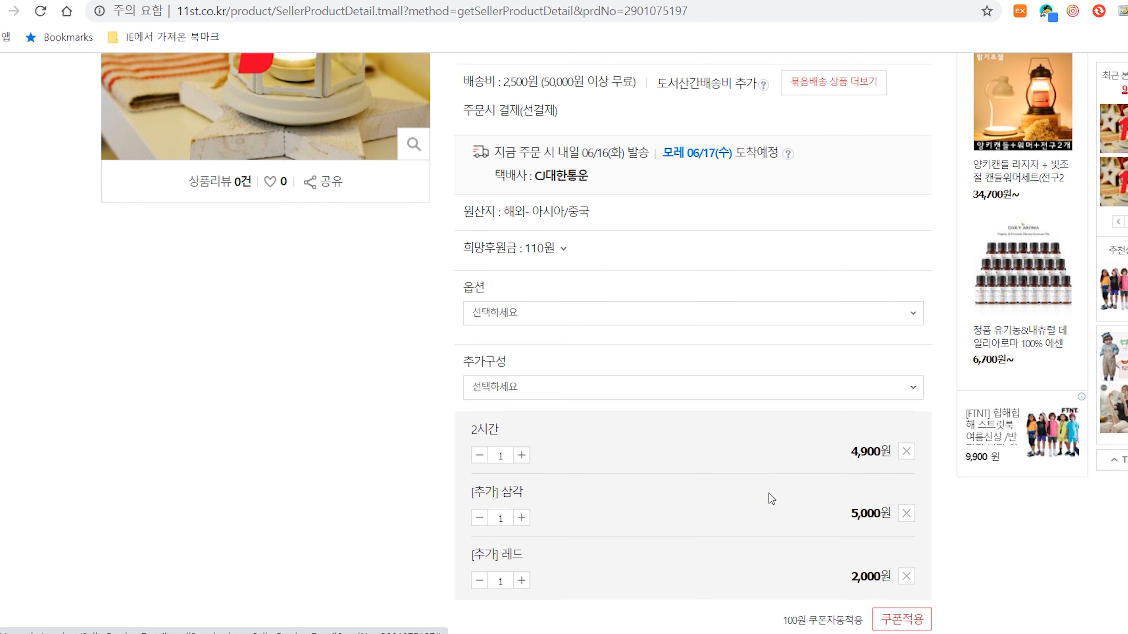
{"action": "scroll", "coordinate": [347, 302], "scroll_direction": "down", "scroll_amount": 10}
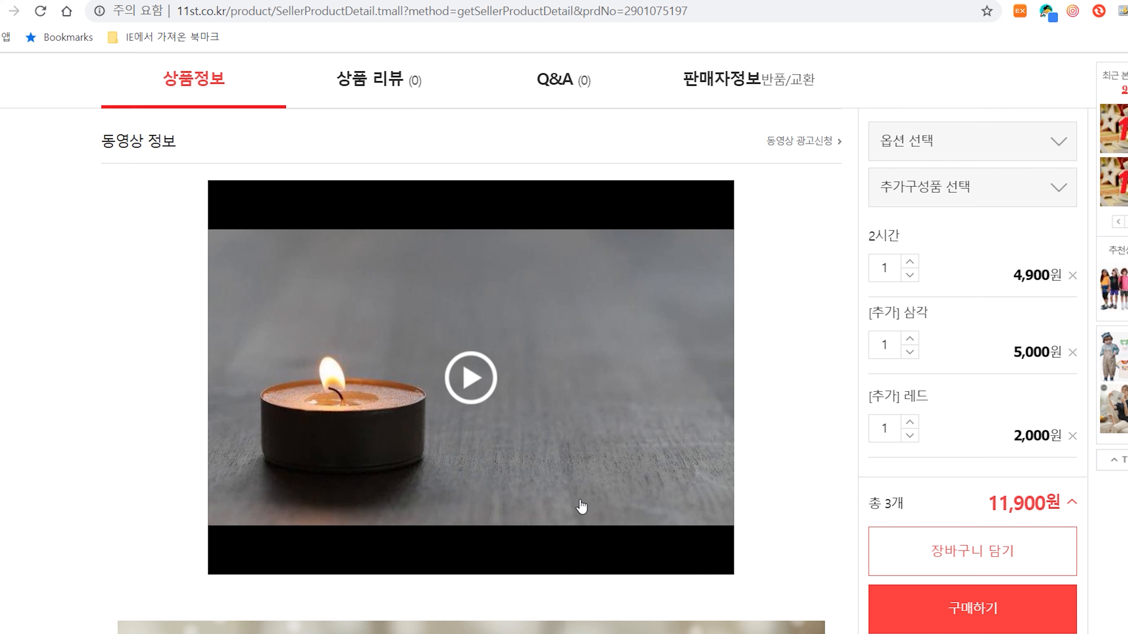
{"action": "scroll", "coordinate": [449, 376], "scroll_direction": "down", "scroll_amount": 7}
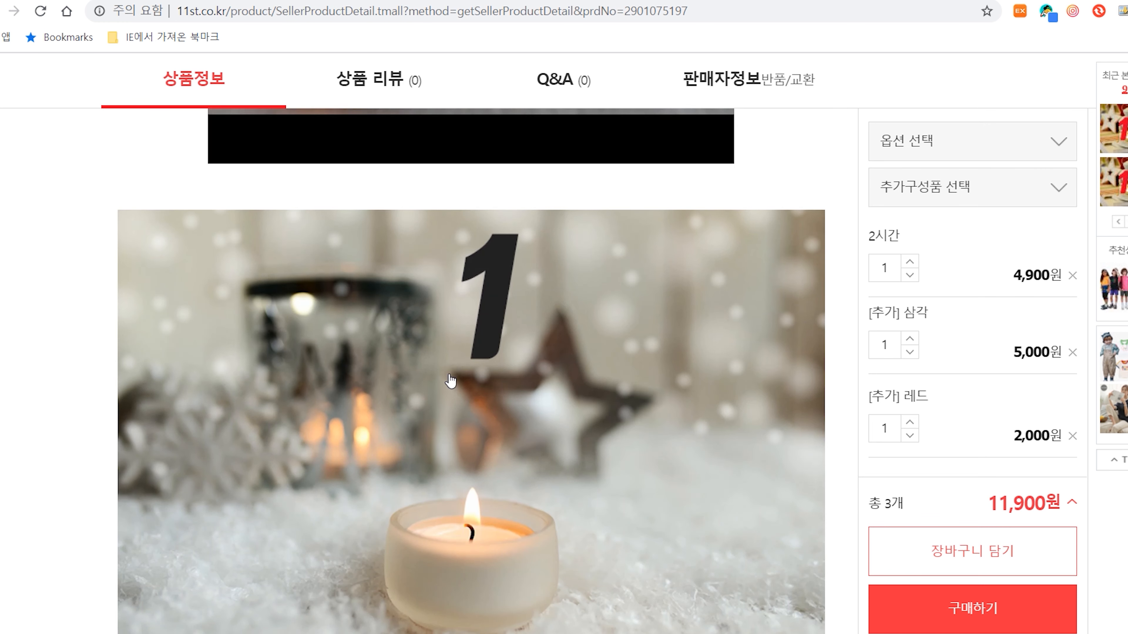
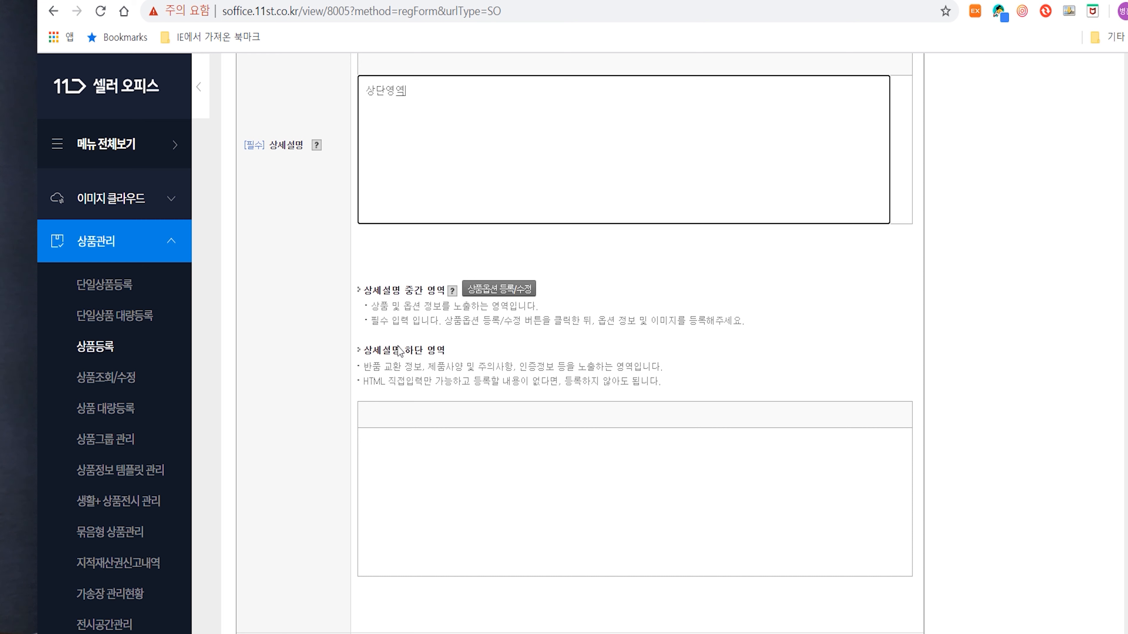
Enter 하단영역 as the lower-area text of the smart-option detailed description.
{"action": "left_click", "coordinate": [468, 486]}
{"action": "type", "text": "하단영여"}
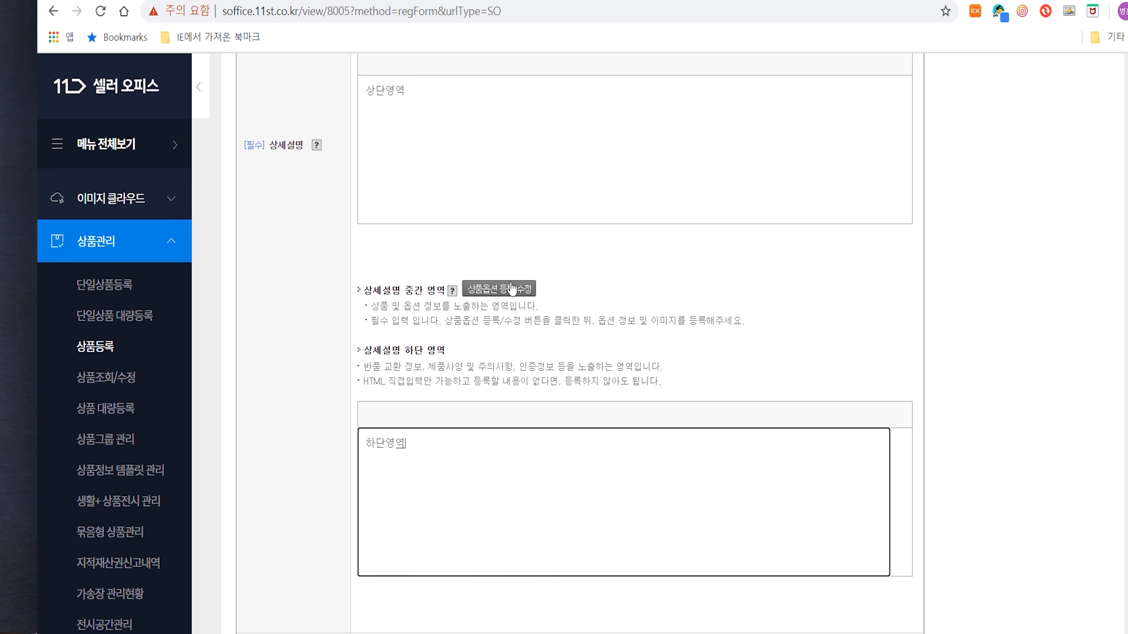
Open the product option settings and enter the option name 종류 with the values 2시간,4시간,6시간.
{"action": "left_click", "coordinate": [497, 291]}
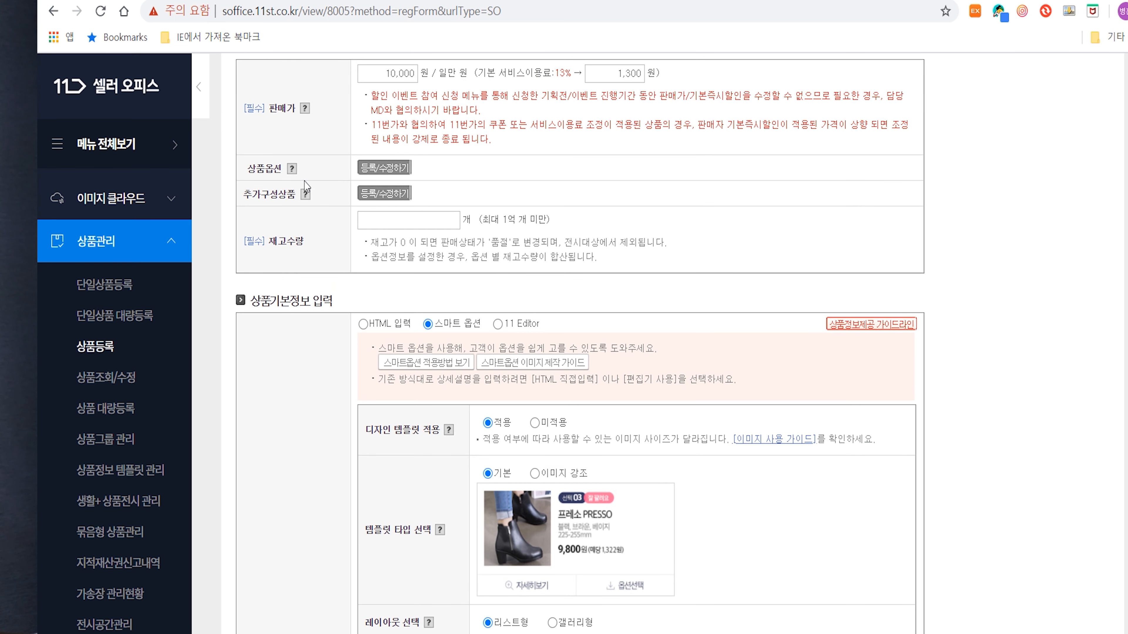
{"action": "left_click", "coordinate": [396, 172]}
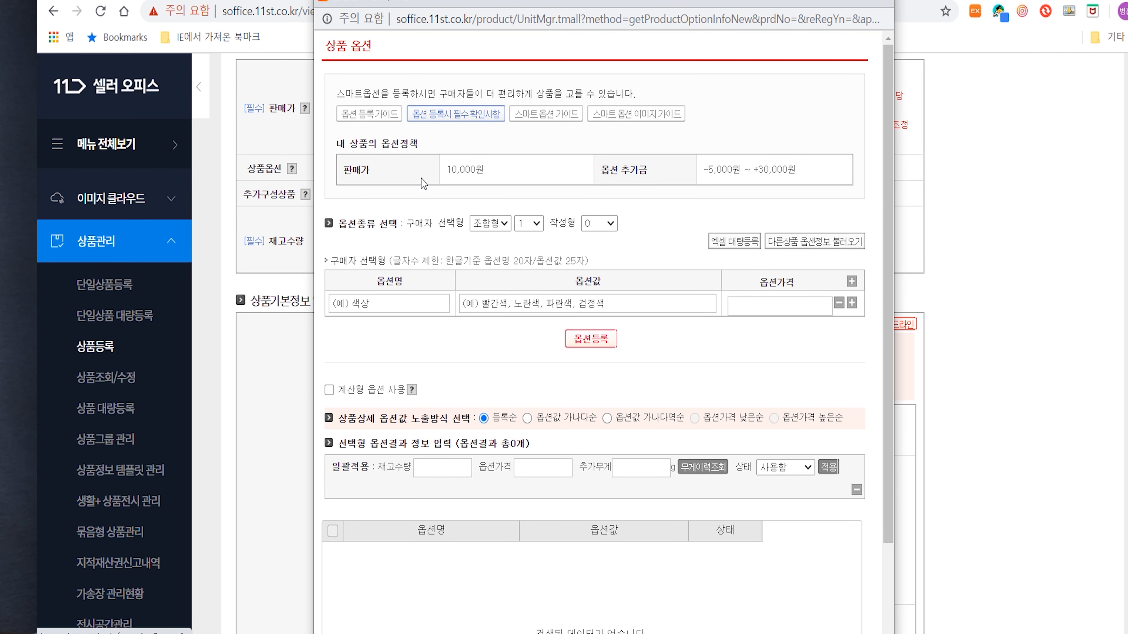
{"action": "left_click", "coordinate": [412, 302]}
{"action": "type", "text": "종류"}
{"action": "key", "text": "Tab"}
{"action": "type", "text": "2시"}
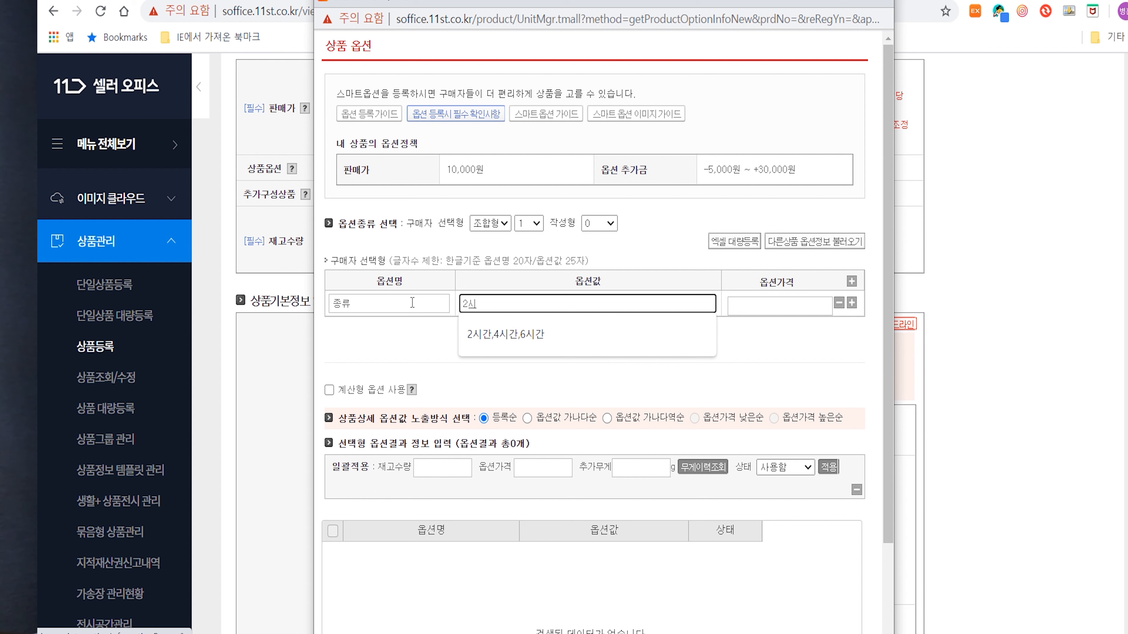
{"action": "left_click", "coordinate": [498, 340]}
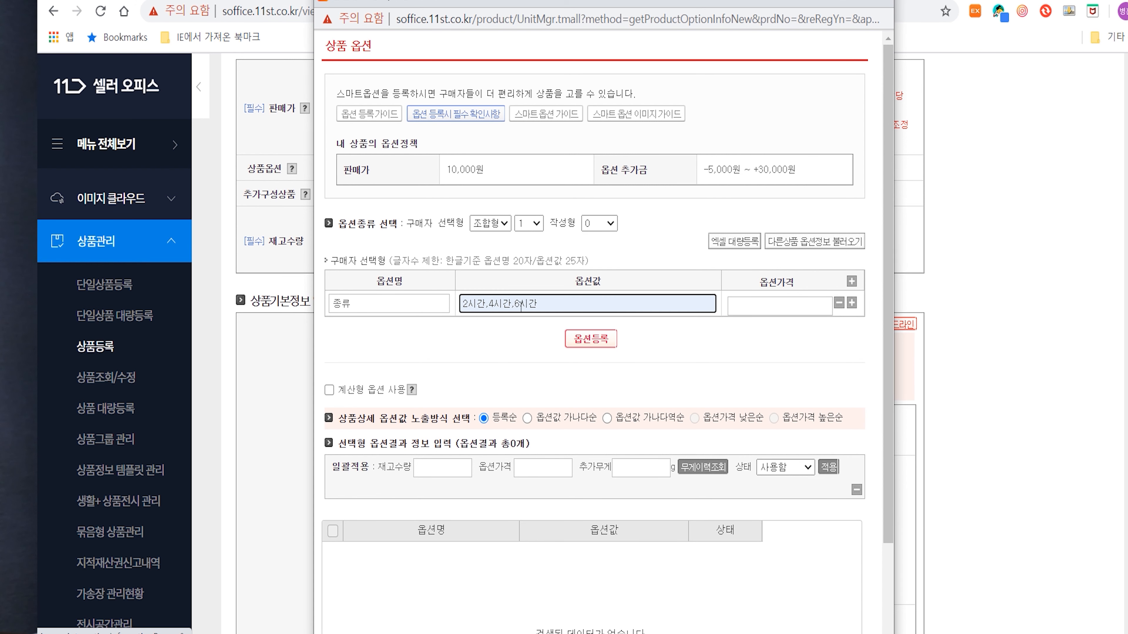
Set the option prices to -5000,0,30000 and register the options.
{"action": "left_click", "coordinate": [757, 303]}
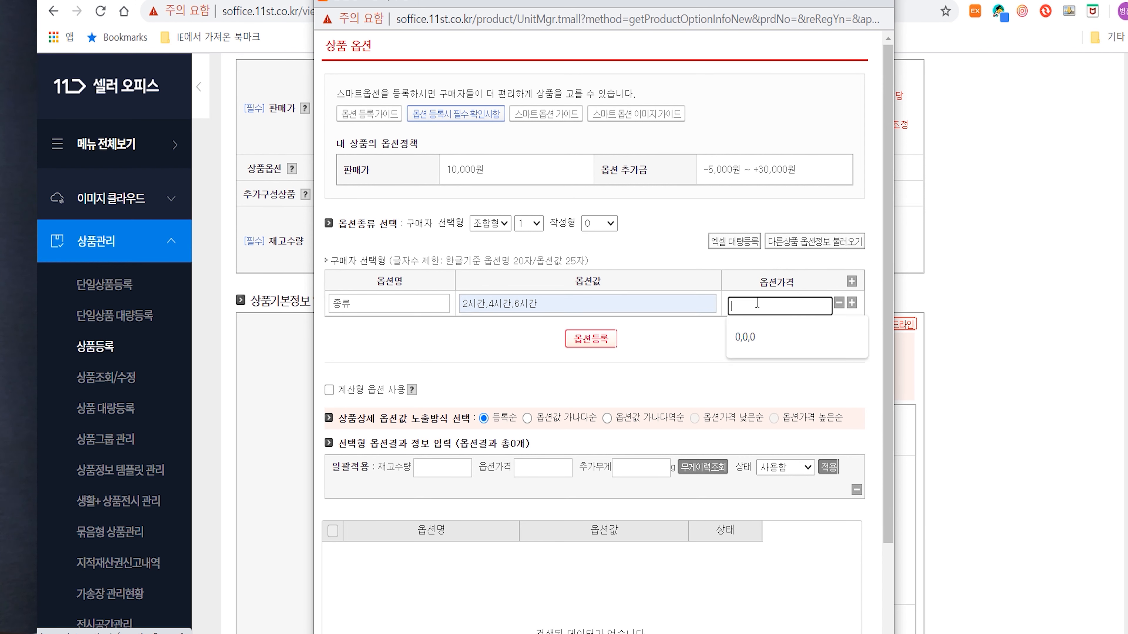
{"action": "type", "text": "-5000,0,300"}
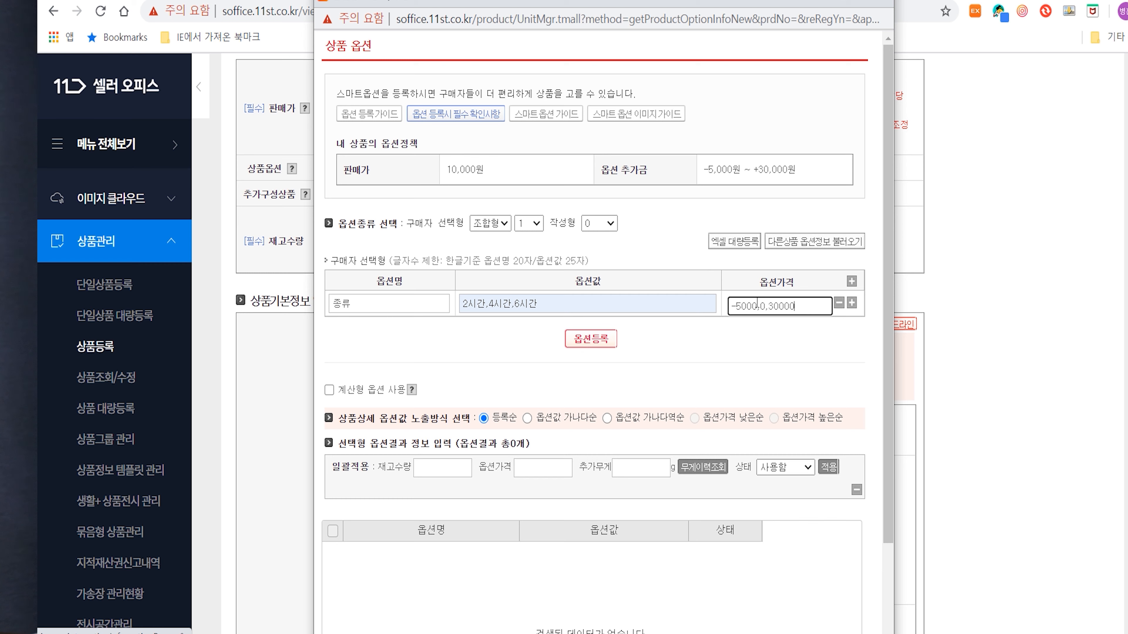
{"action": "left_click", "coordinate": [597, 343]}
Upload the t1 image as the option image for 2시간 and save it.
{"action": "scroll", "coordinate": [597, 348], "scroll_direction": "down", "scroll_amount": 1}
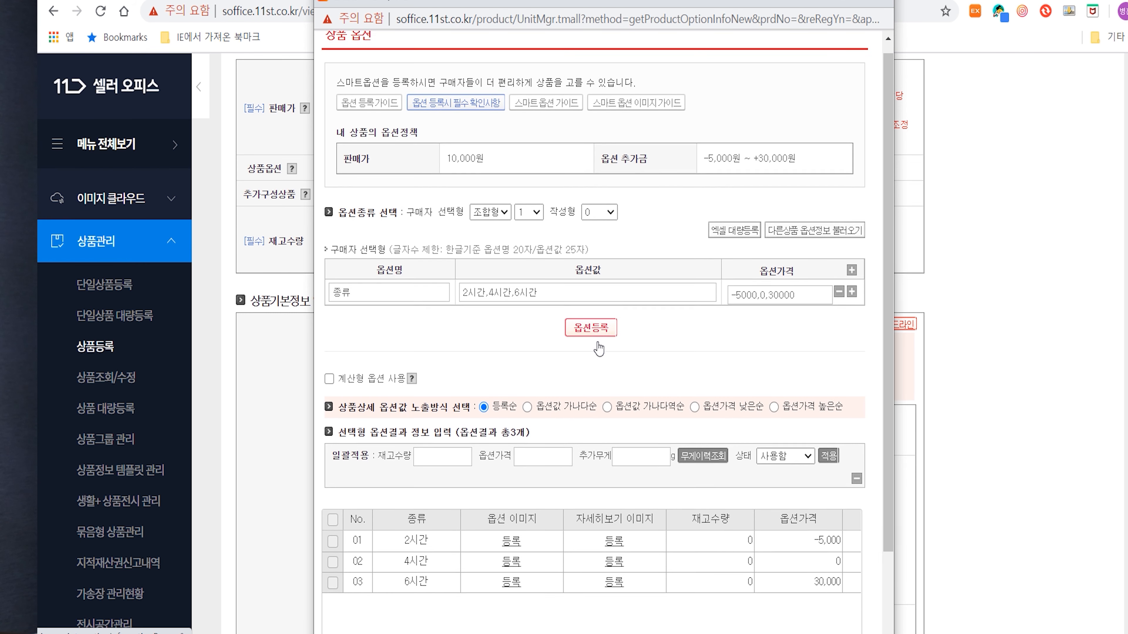
{"action": "scroll", "coordinate": [598, 348], "scroll_direction": "down", "scroll_amount": 3}
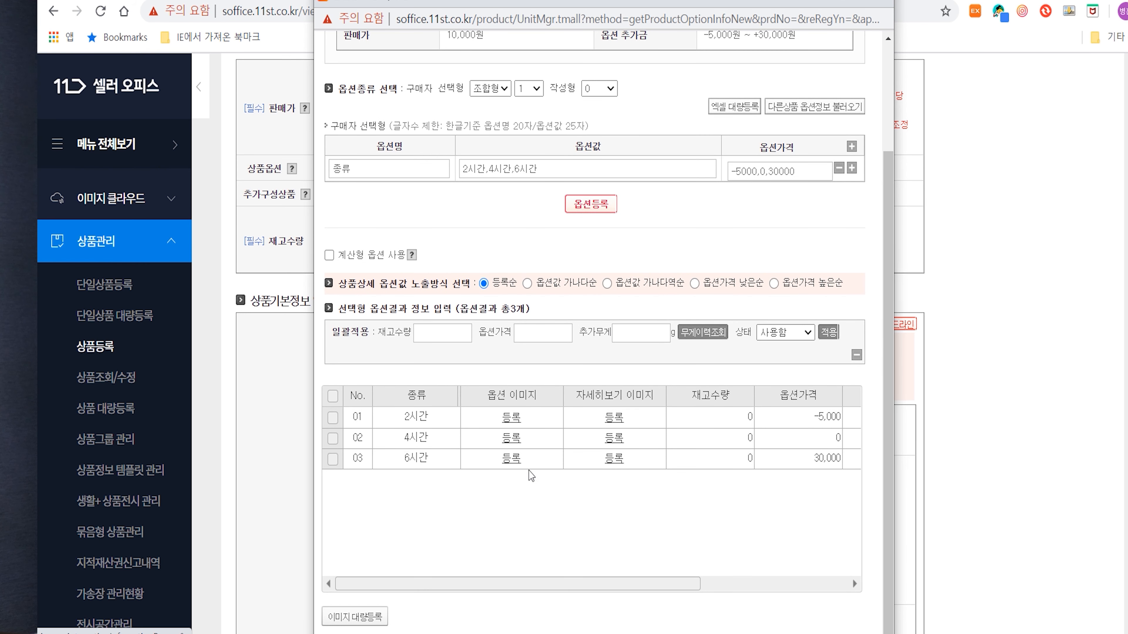
{"action": "left_click", "coordinate": [511, 422]}
{"action": "left_click", "coordinate": [406, 126]}
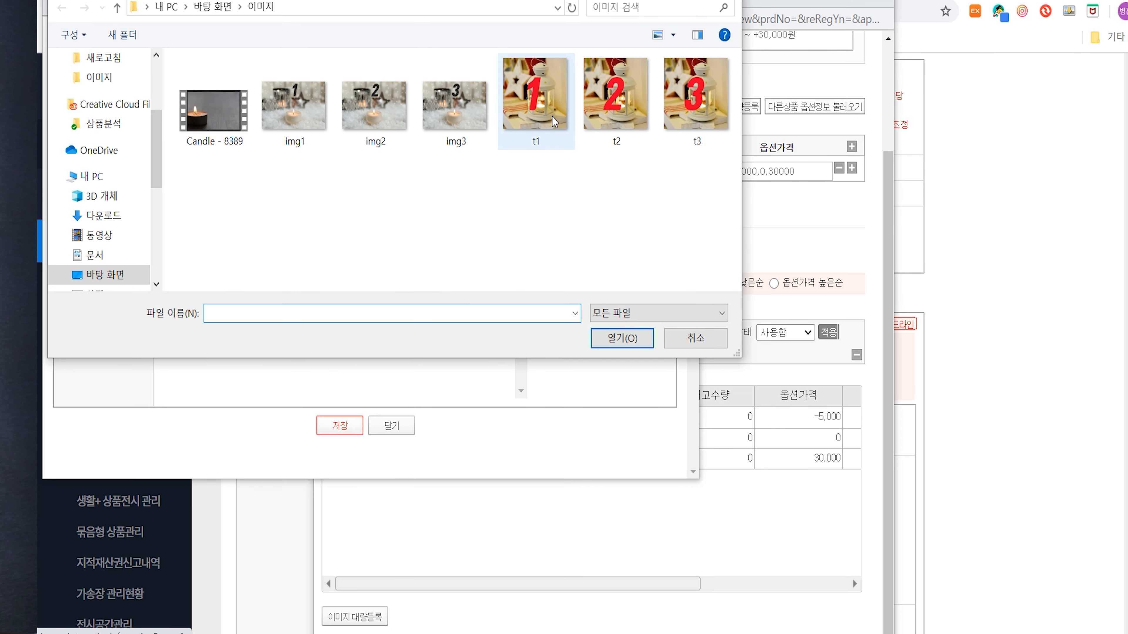
{"action": "double_click", "coordinate": [553, 121]}
{"action": "left_click", "coordinate": [341, 426]}
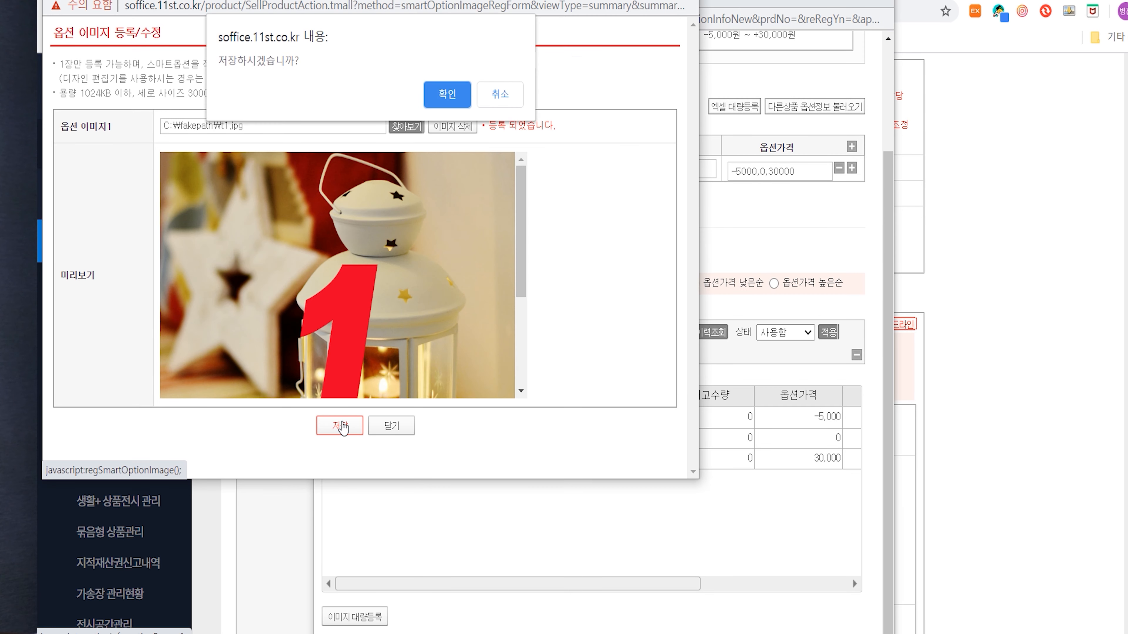
{"action": "left_click", "coordinate": [445, 102]}
Upload img1 as the first 자세히보기 image for the 2시간 option and save it.
{"action": "left_click", "coordinate": [612, 419]}
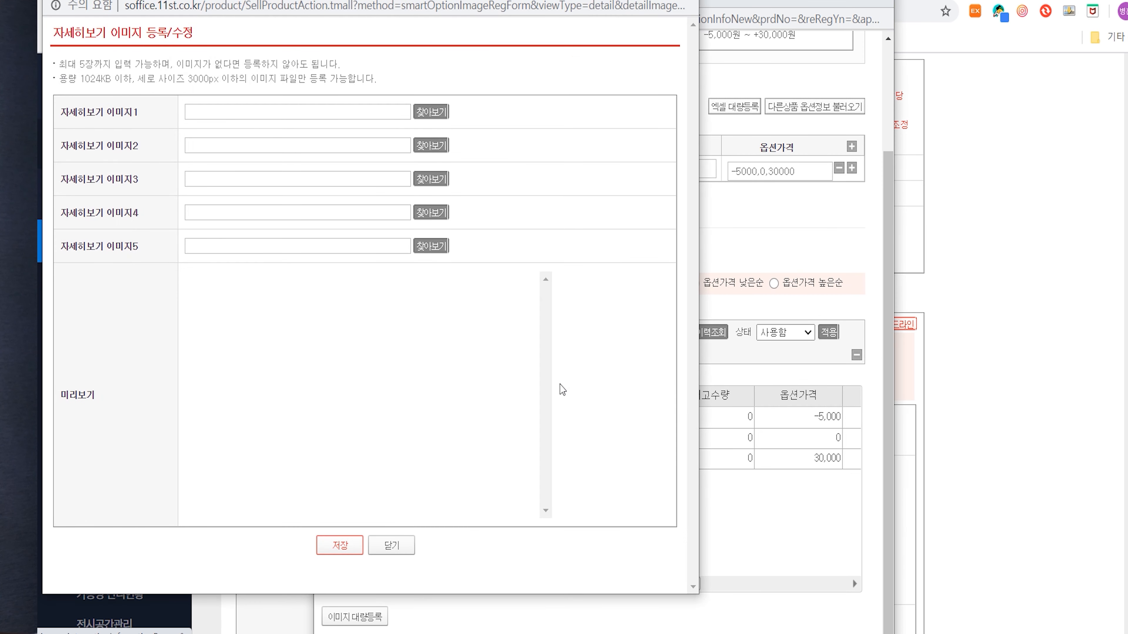
{"action": "left_click", "coordinate": [426, 112]}
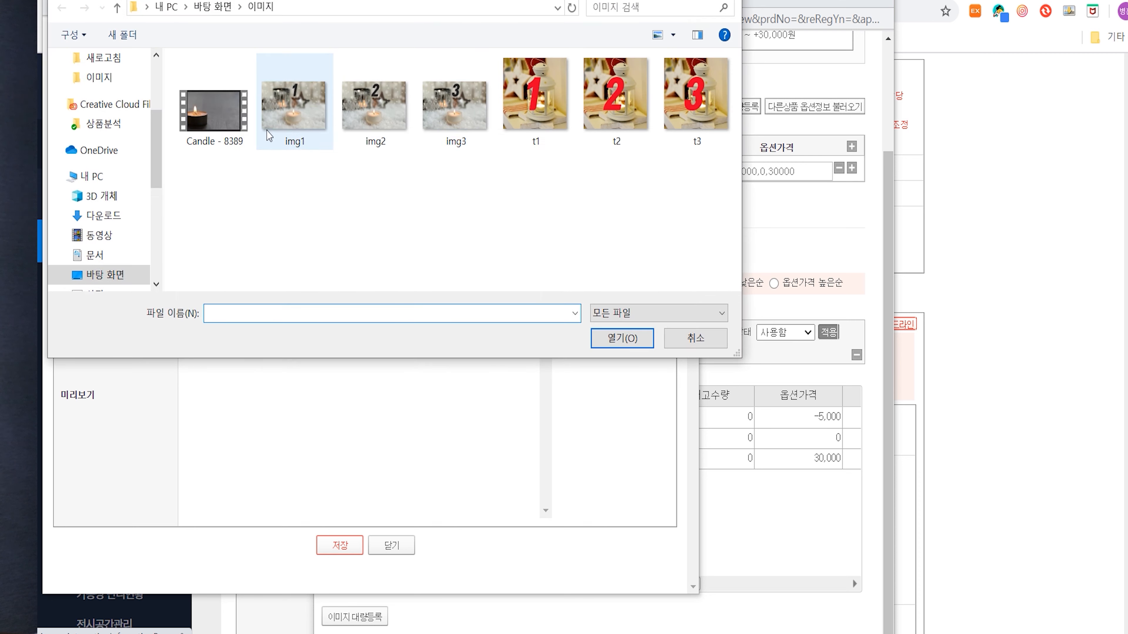
{"action": "left_click", "coordinate": [294, 125]}
{"action": "left_click", "coordinate": [623, 351]}
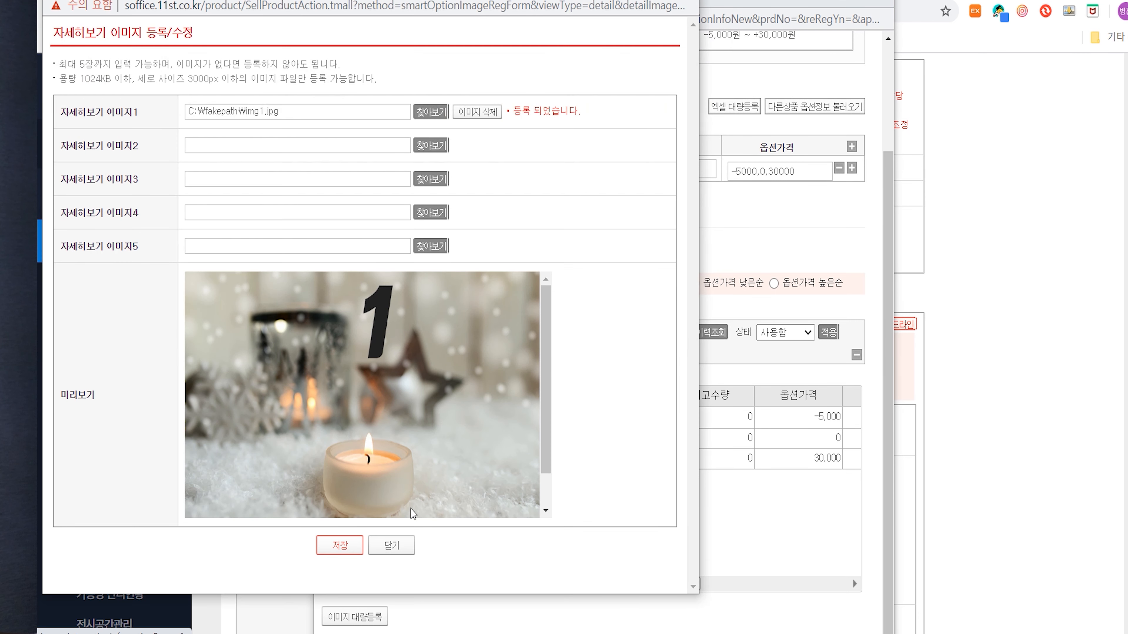
{"action": "left_click", "coordinate": [348, 545]}
{"action": "key", "text": "Return"}
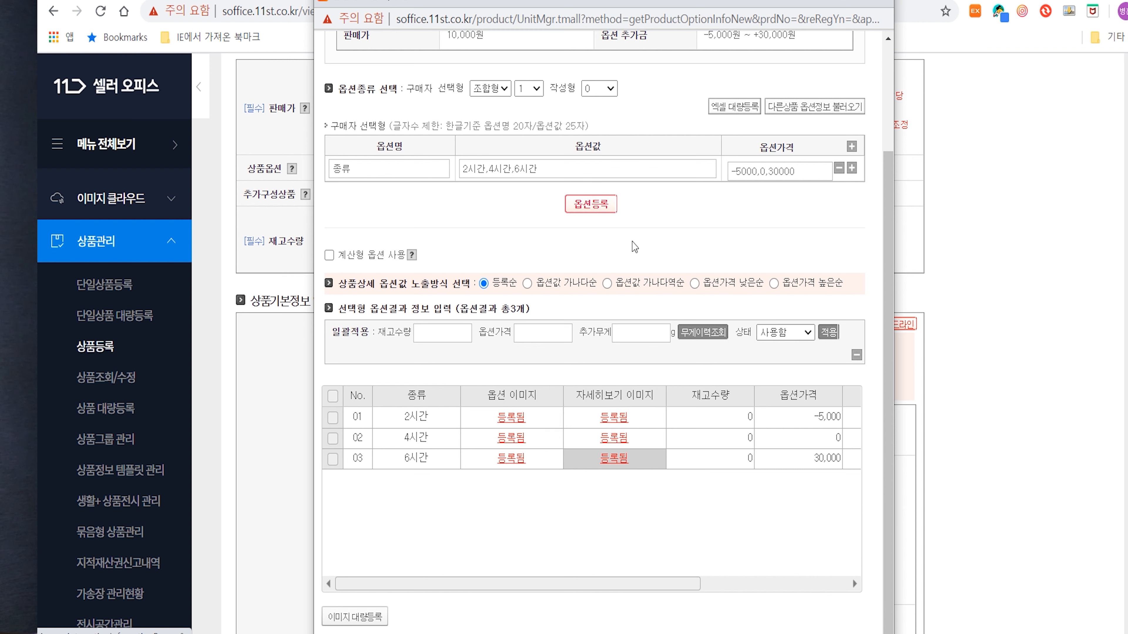
Select all three options and apply a stock quantity of 1111 to them in bulk.
{"action": "mouse_move", "coordinate": [593, 9]}
{"action": "left_mouse_down"}
{"action": "mouse_move", "coordinate": [599, 29]}
{"action": "mouse_move", "coordinate": [599, 1]}
{"action": "left_mouse_up"}
{"action": "scroll", "coordinate": [426, 288], "scroll_direction": "down", "scroll_amount": 1}
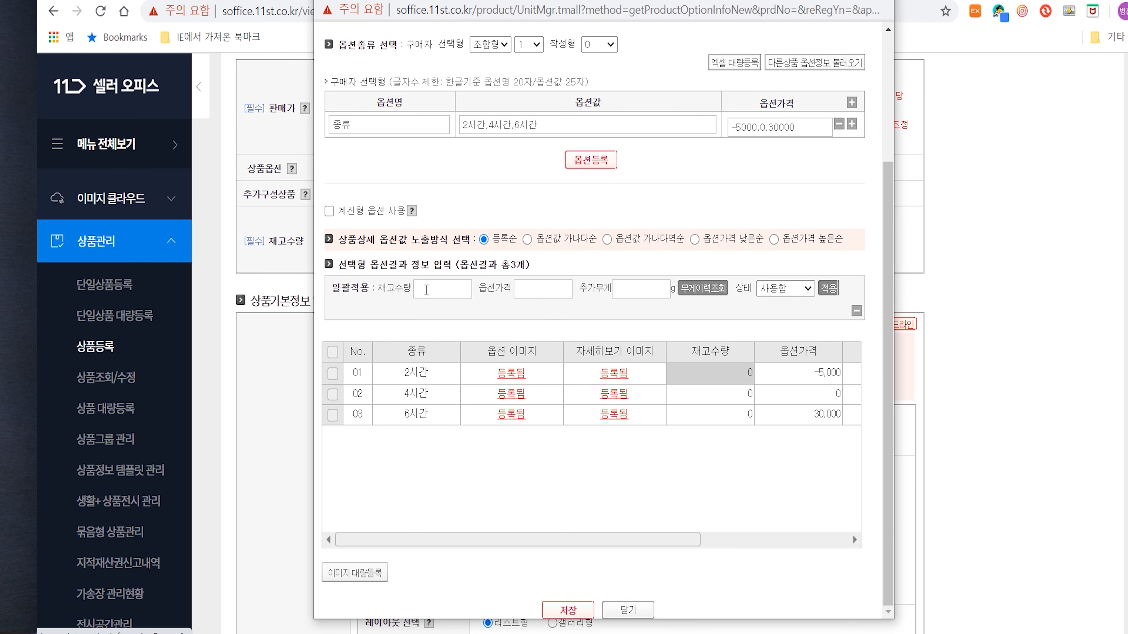
{"action": "left_click", "coordinate": [334, 353]}
{"action": "left_click", "coordinate": [447, 288]}
{"action": "type", "text": "1111"}
{"action": "left_click", "coordinate": [826, 289]}
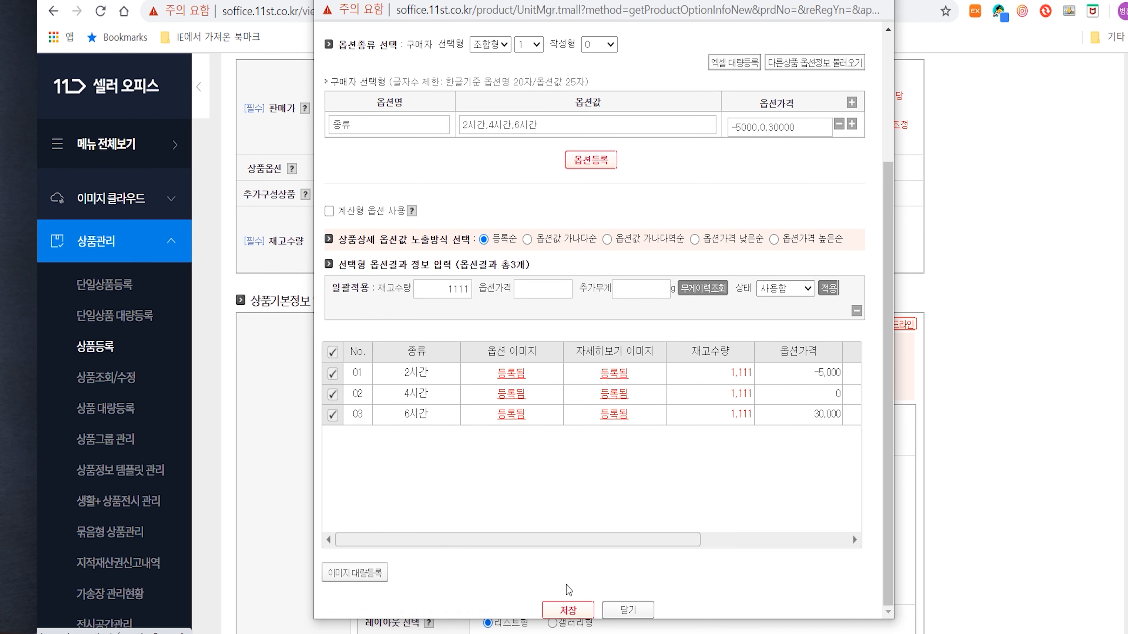
Save the registered option settings and confirm, returning to the product registration form.
{"action": "left_click", "coordinate": [560, 611]}
{"action": "left_click", "coordinate": [597, 358]}
{"action": "left_click", "coordinate": [605, 348]}
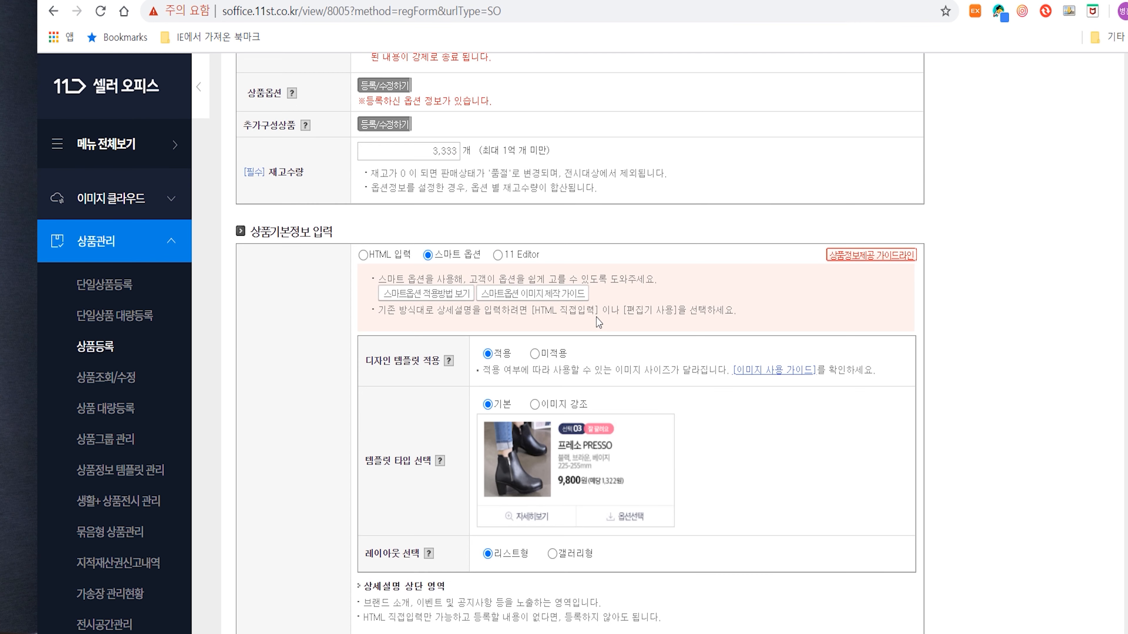
Switch the detailed description method from smart option to 11 Editor and open the editor.
{"action": "scroll", "coordinate": [459, 251], "scroll_direction": "down", "scroll_amount": 10}
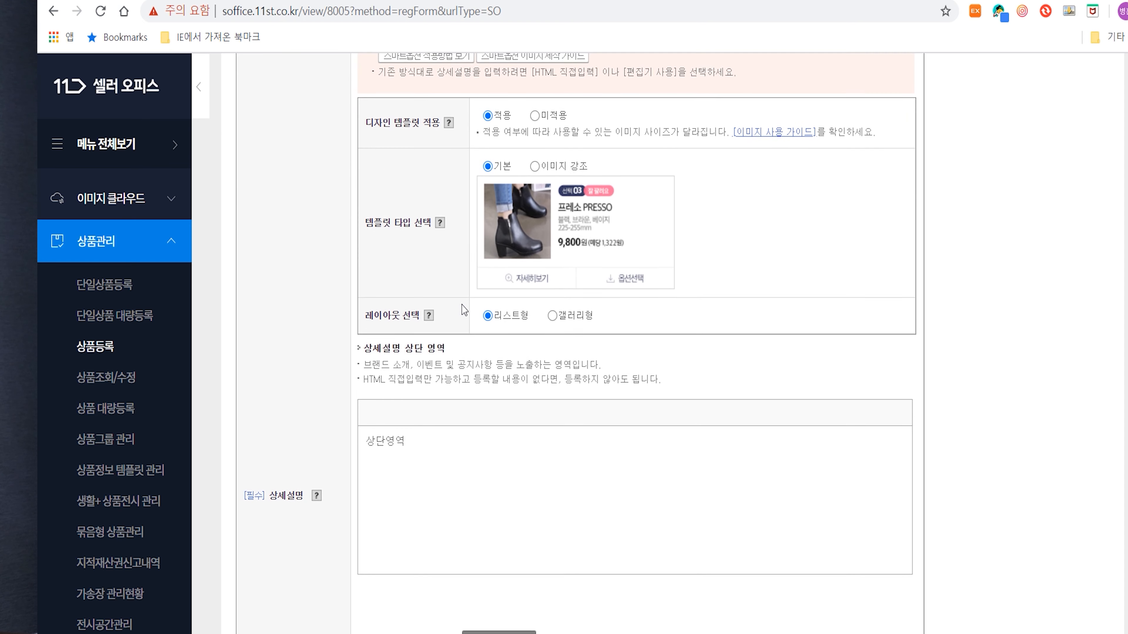
{"action": "scroll", "coordinate": [464, 309], "scroll_direction": "down", "scroll_amount": 5}
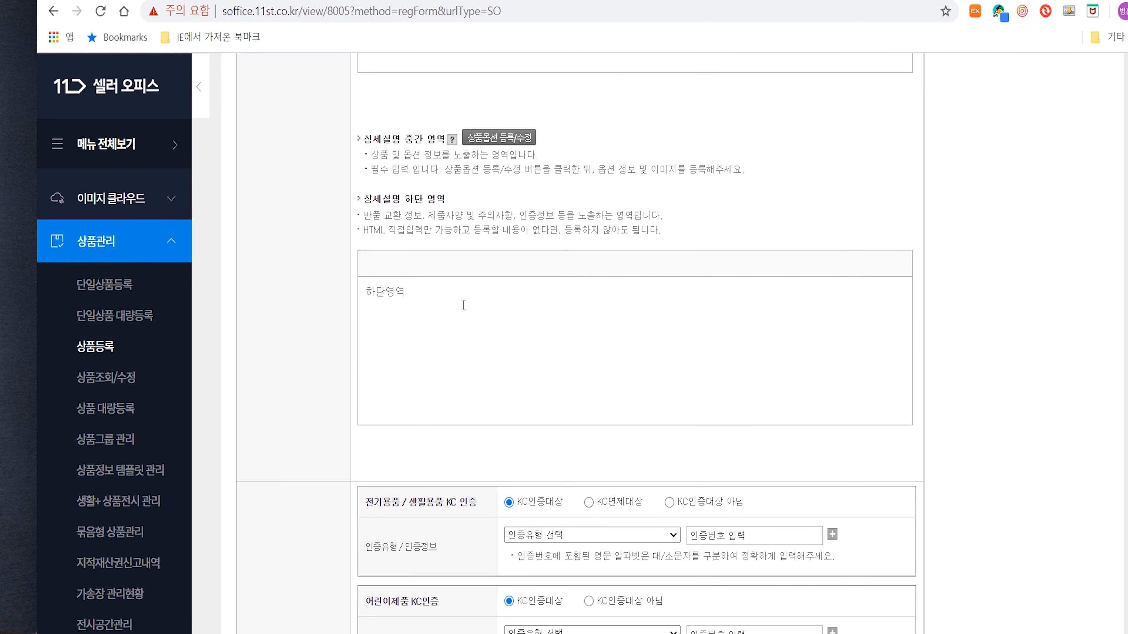
{"action": "scroll", "coordinate": [463, 305], "scroll_direction": "up", "scroll_amount": 12}
{"action": "left_click", "coordinate": [497, 255]}
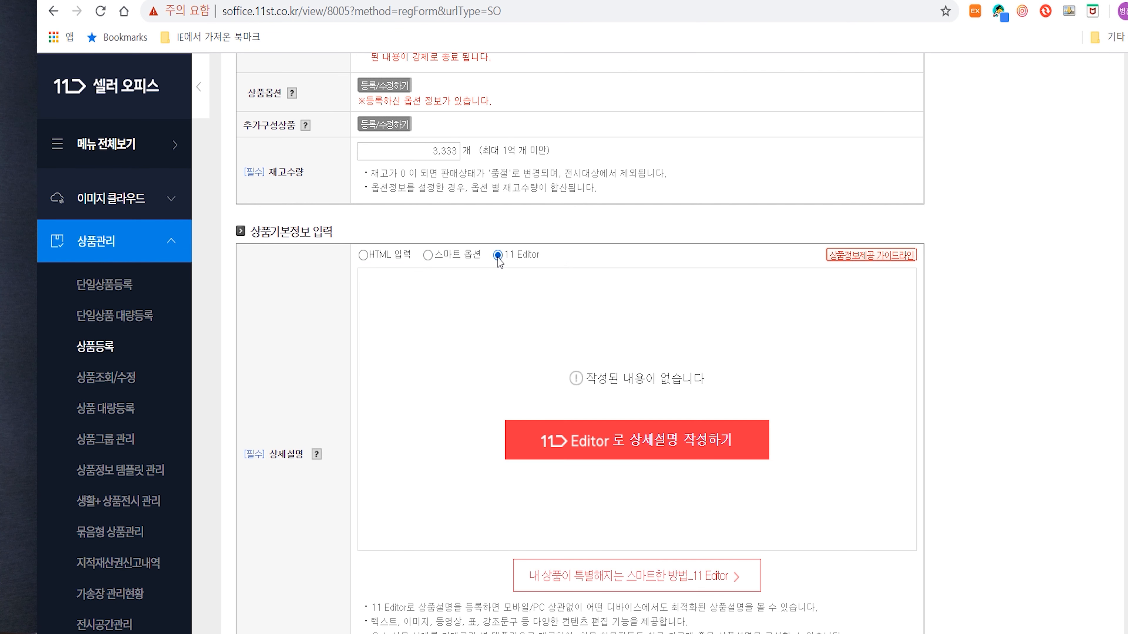
{"action": "left_click", "coordinate": [600, 443]}
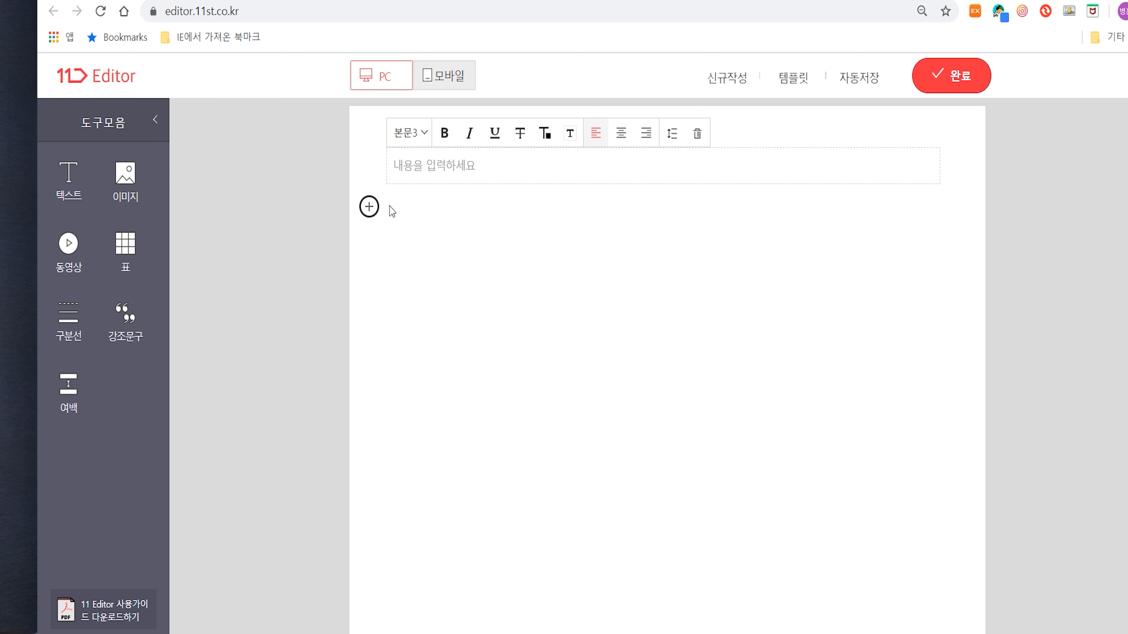
Insert img2.jpg from the tealight folder of the 11번가 image cloud into the description.
{"action": "left_click", "coordinate": [137, 178]}
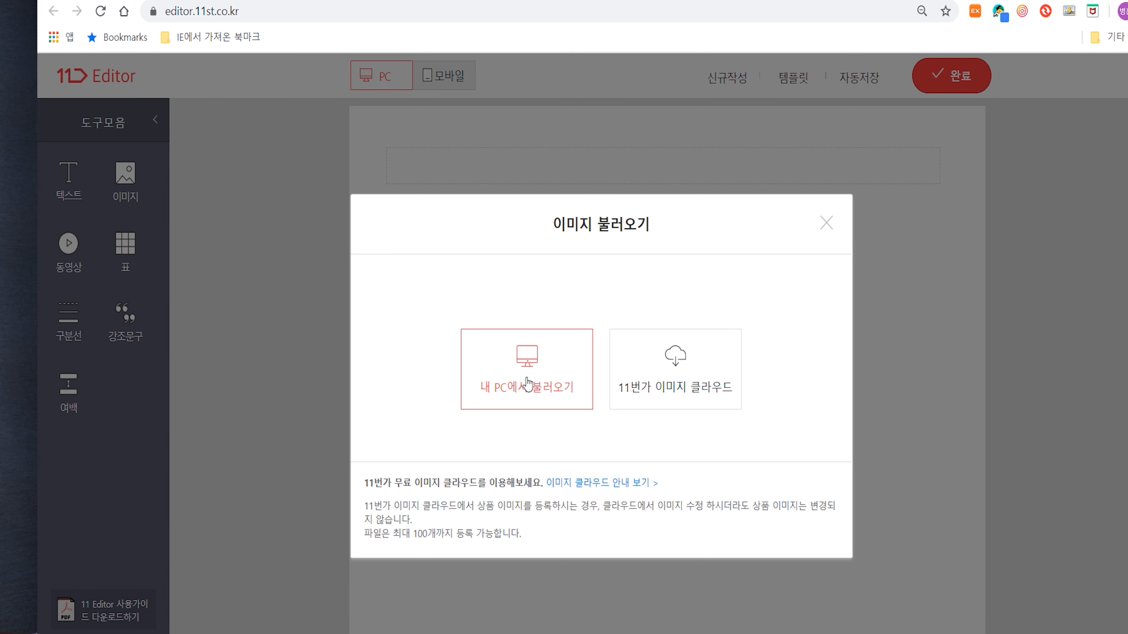
{"action": "left_click", "coordinate": [666, 376]}
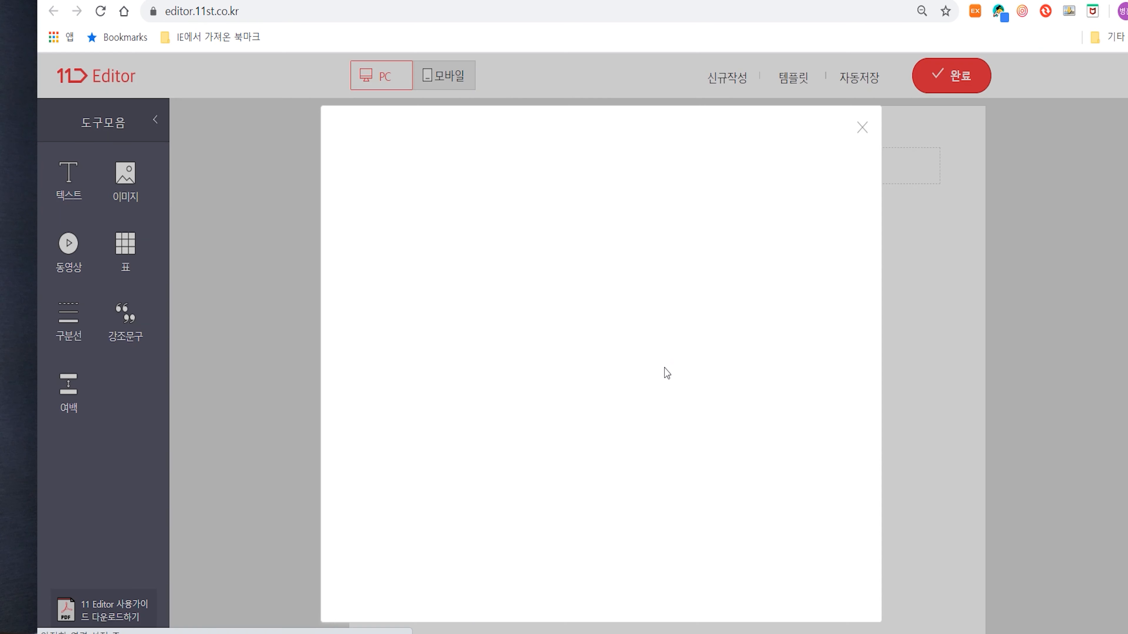
{"action": "double_click", "coordinate": [539, 349]}
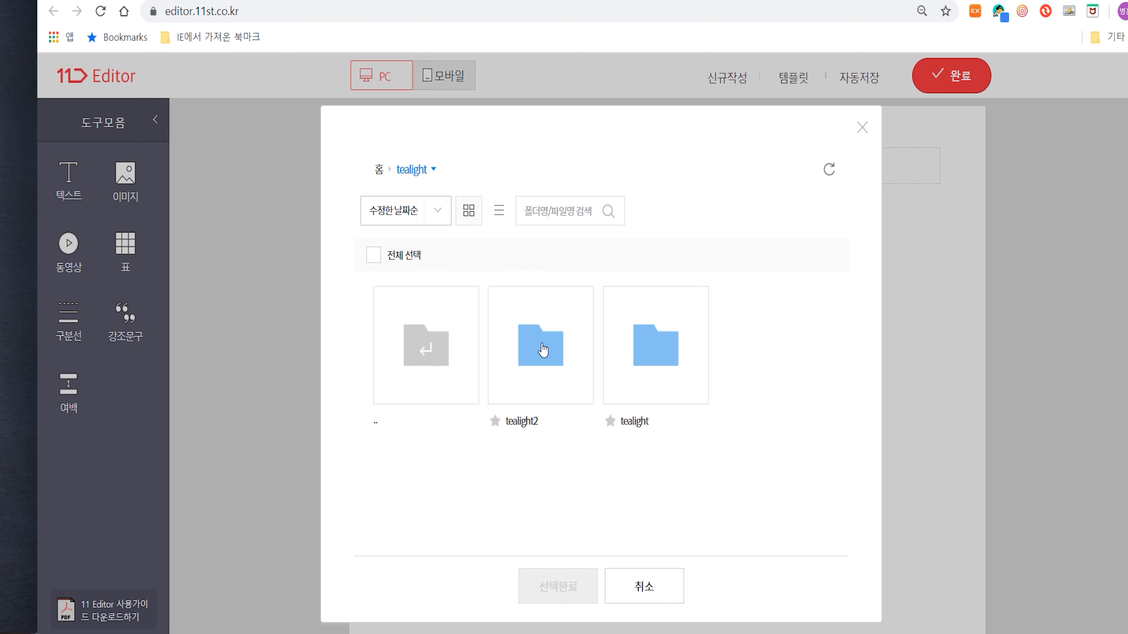
{"action": "left_click", "coordinate": [668, 351]}
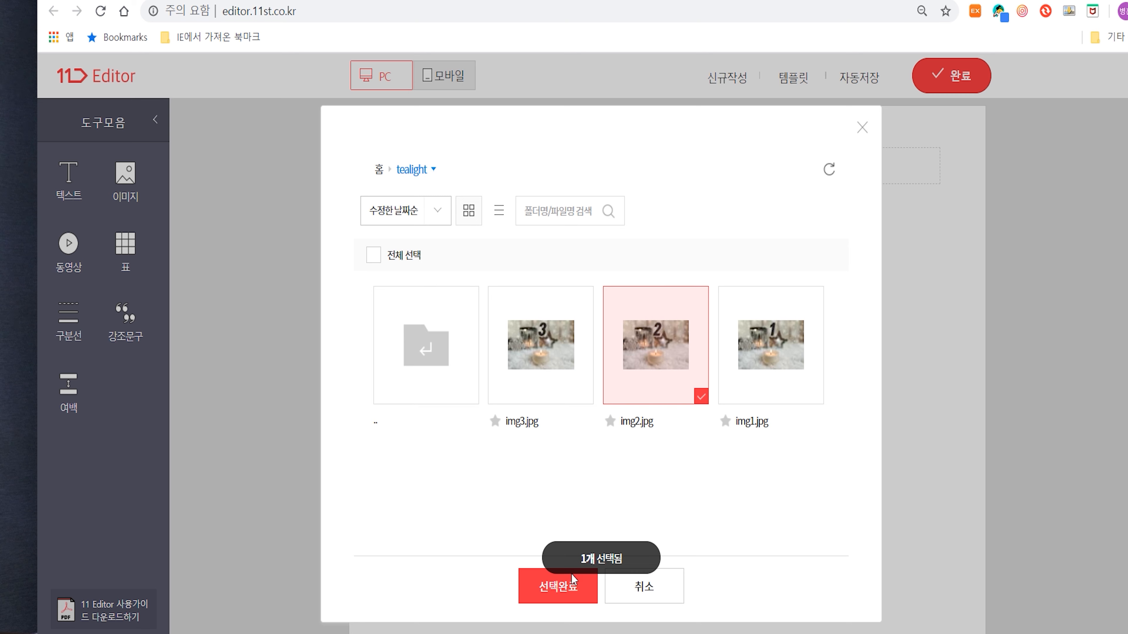
{"action": "left_click", "coordinate": [573, 587]}
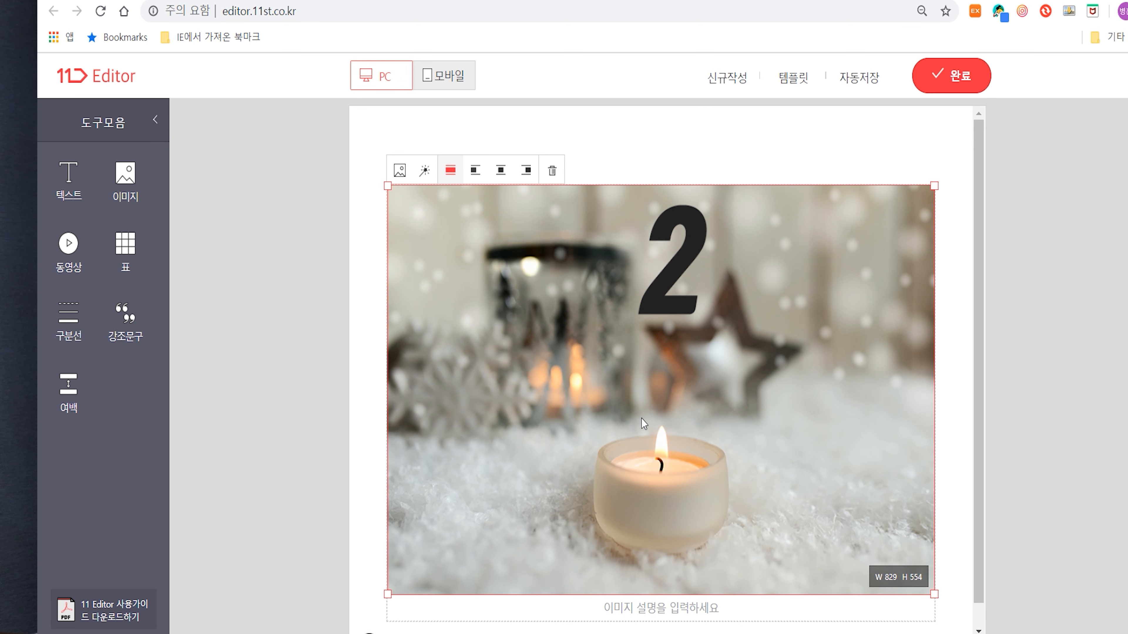
Add a text block reading 티라이트 below the candle image and apply the 제목1 style to it.
{"action": "left_click_drag", "start_coordinate": [93, 195], "coordinate": [429, 597]}
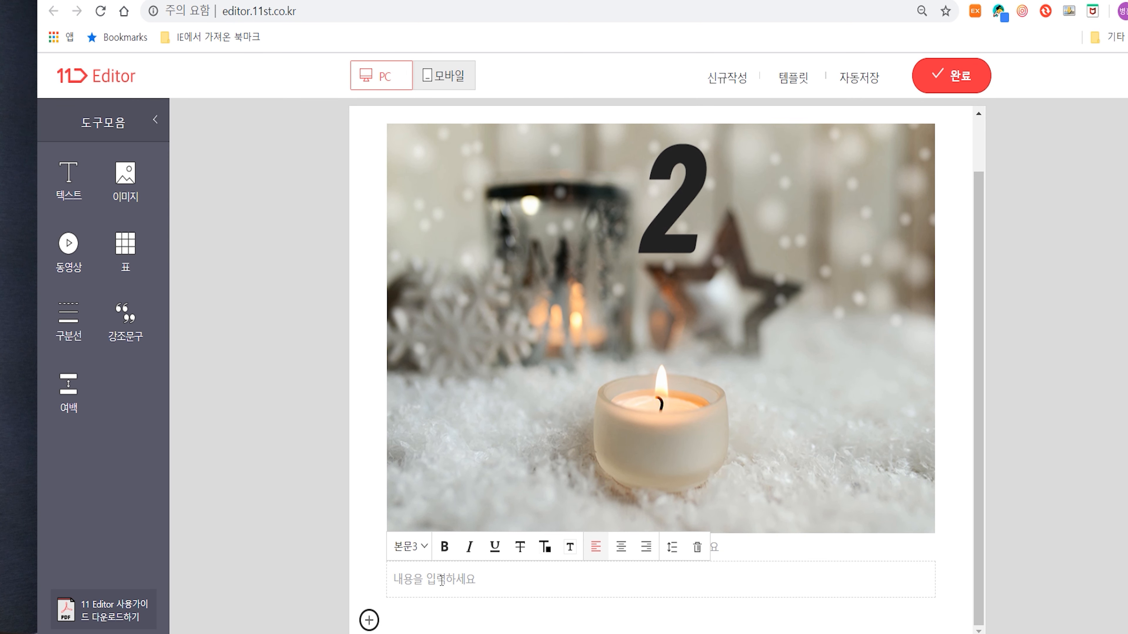
{"action": "type", "text": "티라이트"}
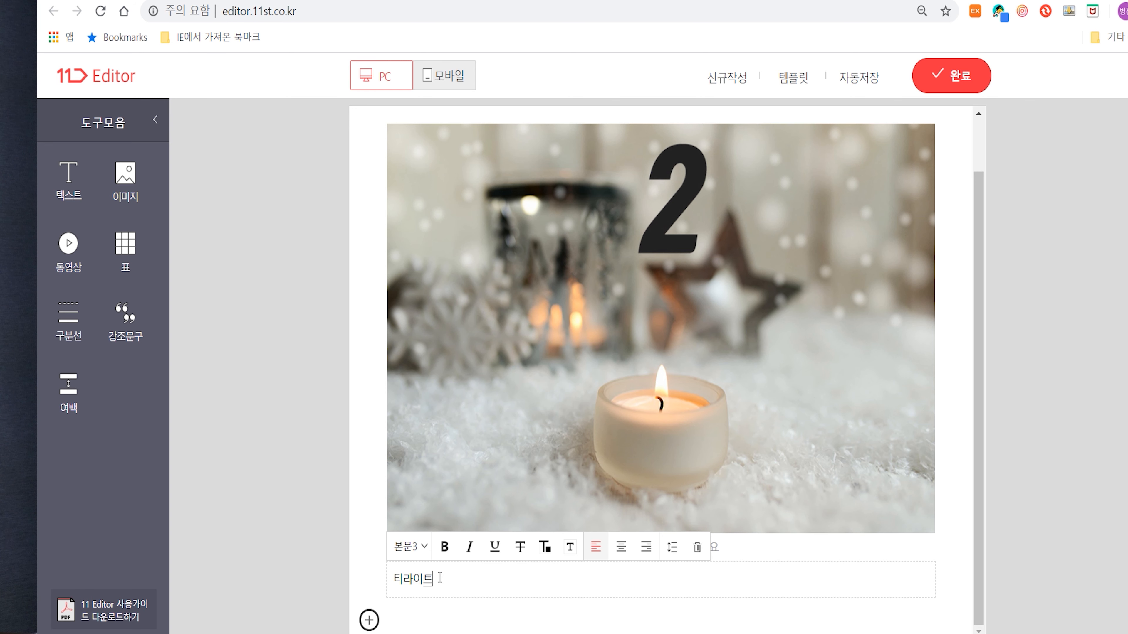
{"action": "left_click_drag", "start_coordinate": [450, 579], "coordinate": [316, 587]}
{"action": "left_click", "coordinate": [409, 546]}
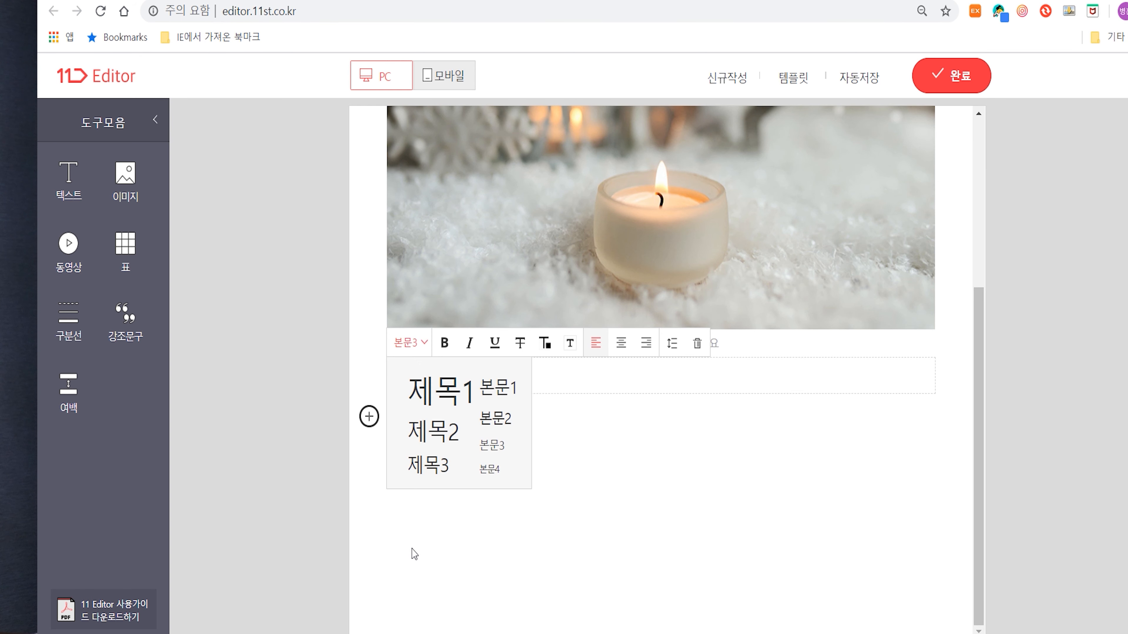
{"action": "left_click", "coordinate": [431, 405]}
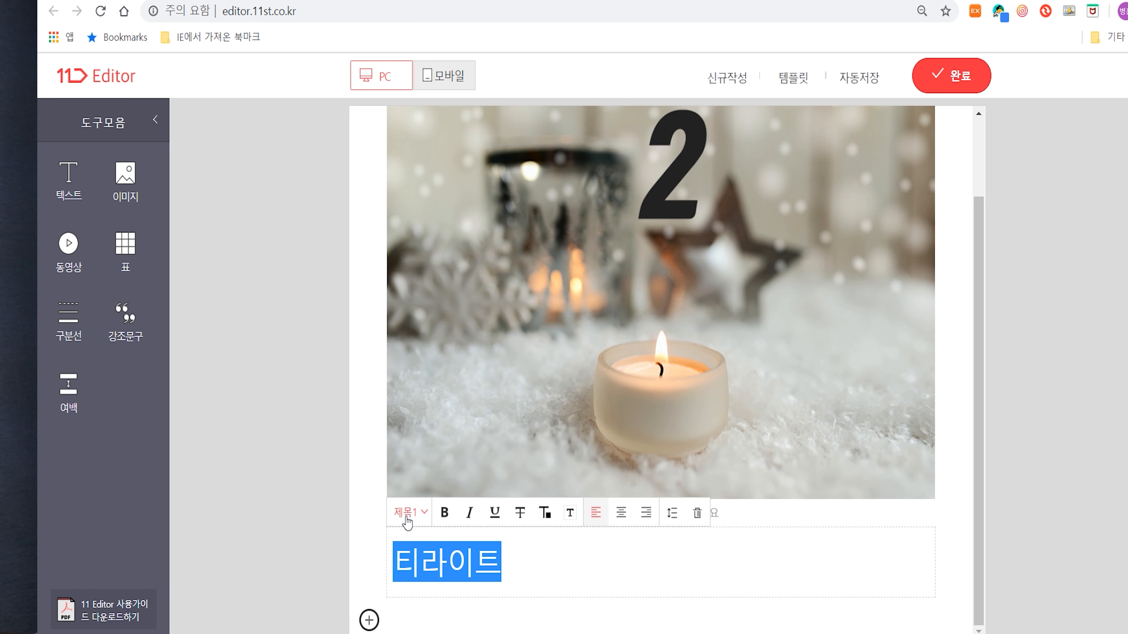
Restyle the 티라이트 text as 본문1, try bold, italic, underline and strikethrough on it, and centre it.
{"action": "left_click", "coordinate": [448, 548]}
{"action": "left_click", "coordinate": [448, 550]}
{"action": "left_click", "coordinate": [472, 541]}
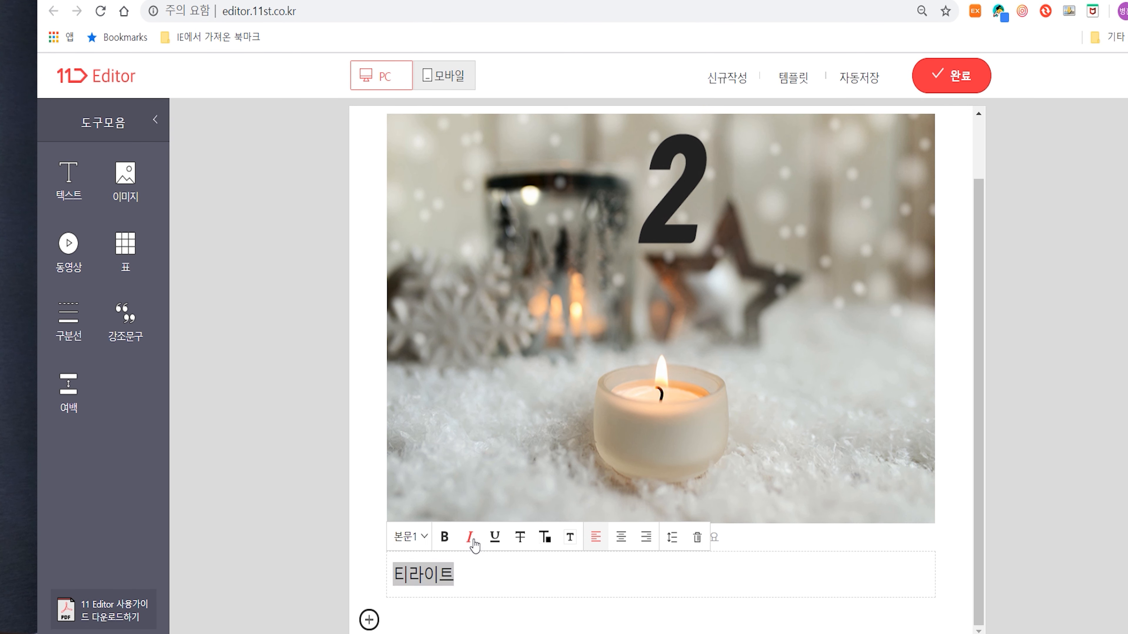
{"action": "left_click", "coordinate": [473, 543]}
{"action": "left_click", "coordinate": [493, 541]}
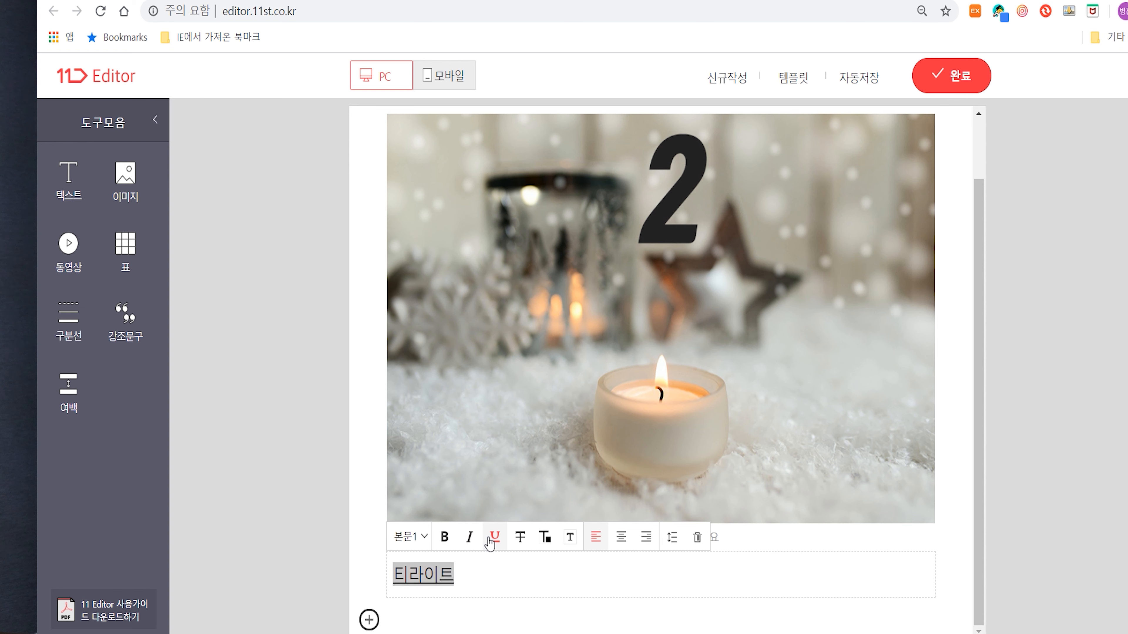
{"action": "left_click", "coordinate": [494, 542]}
{"action": "left_click", "coordinate": [518, 537]}
{"action": "left_click", "coordinate": [519, 538]}
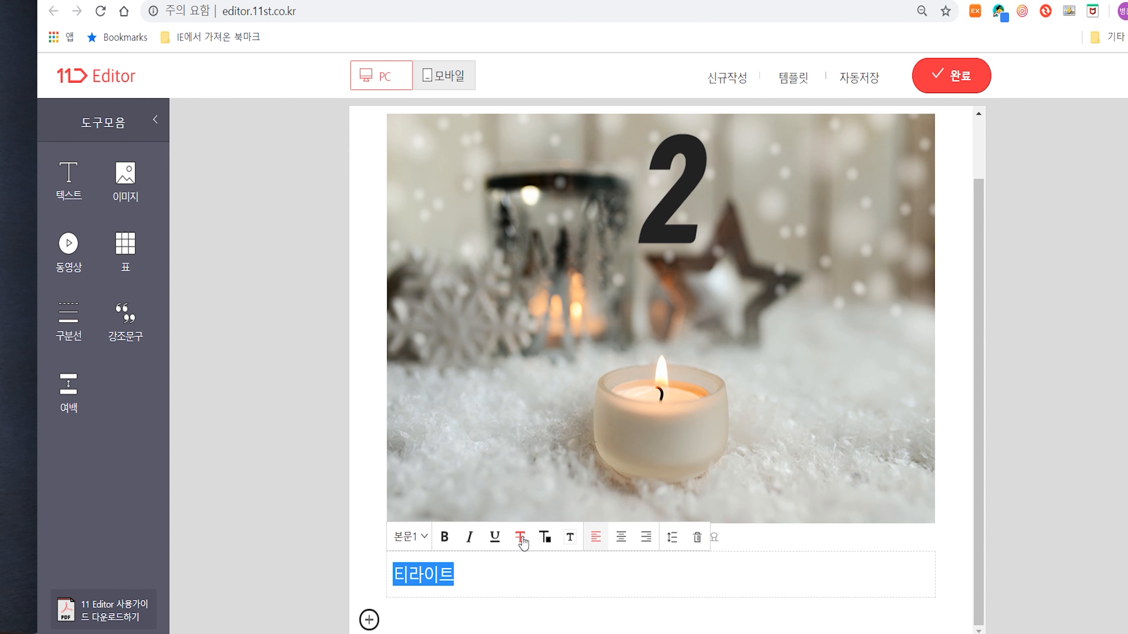
{"action": "left_click", "coordinate": [620, 537]}
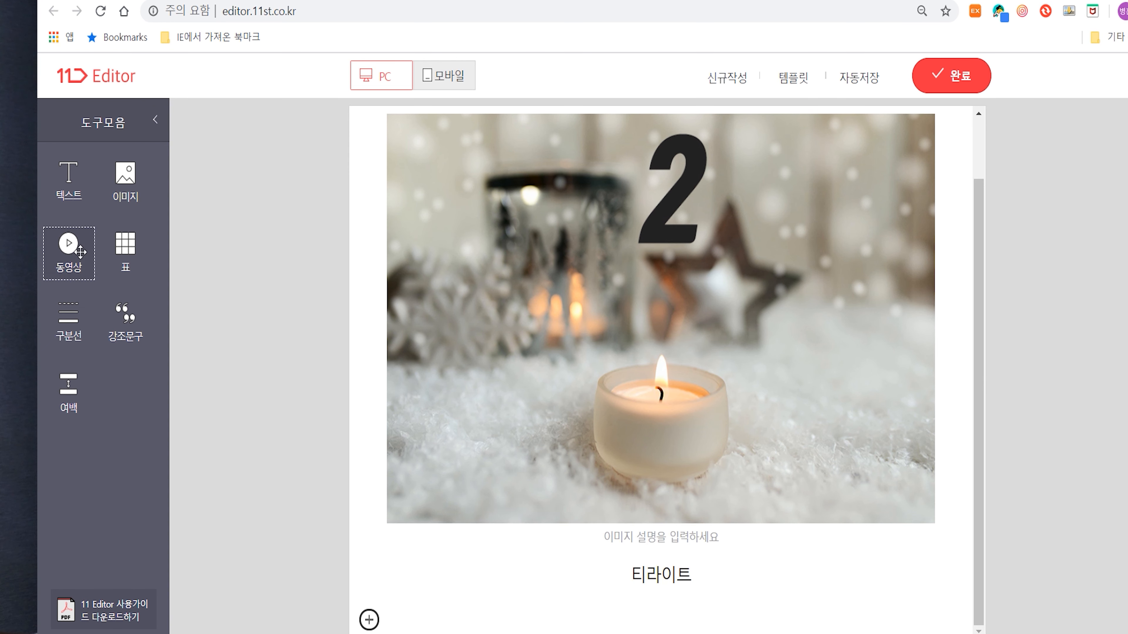
Dismiss the YouTube video link dialog, insert a divider line below the 티라이트 text, and complete the description.
{"action": "left_click", "coordinate": [80, 256]}
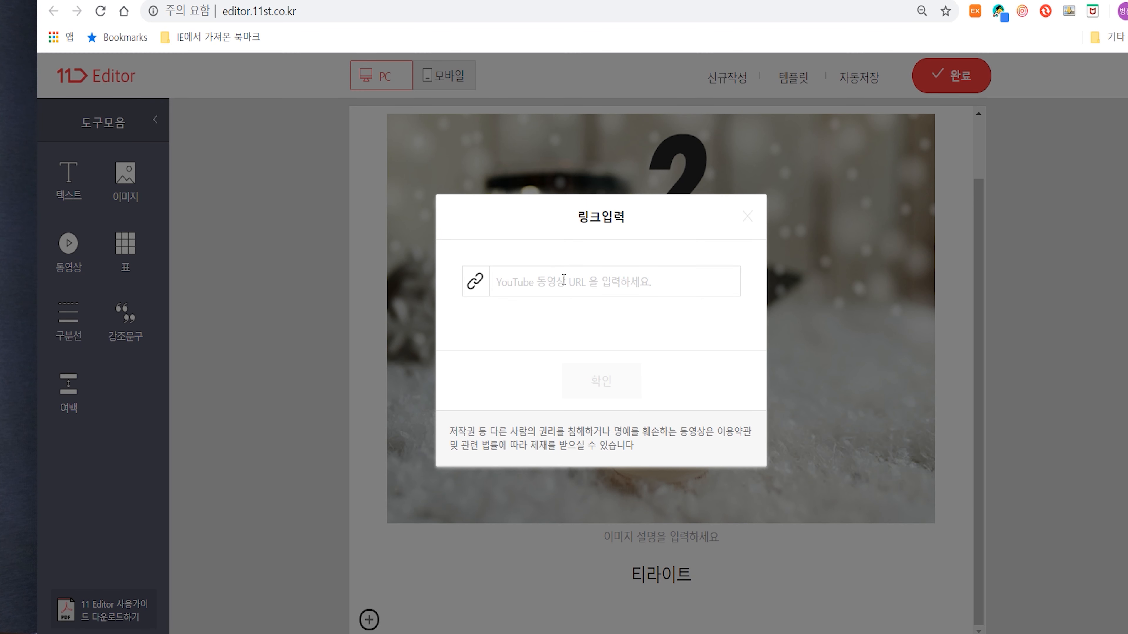
{"action": "left_click", "coordinate": [747, 217]}
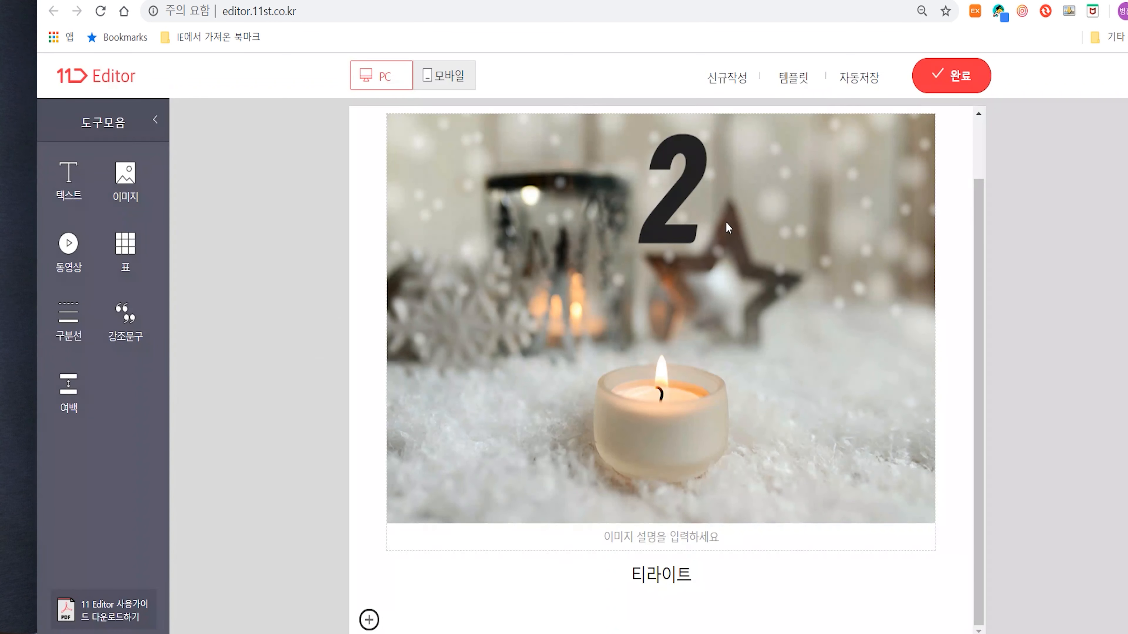
{"action": "left_click", "coordinate": [67, 322]}
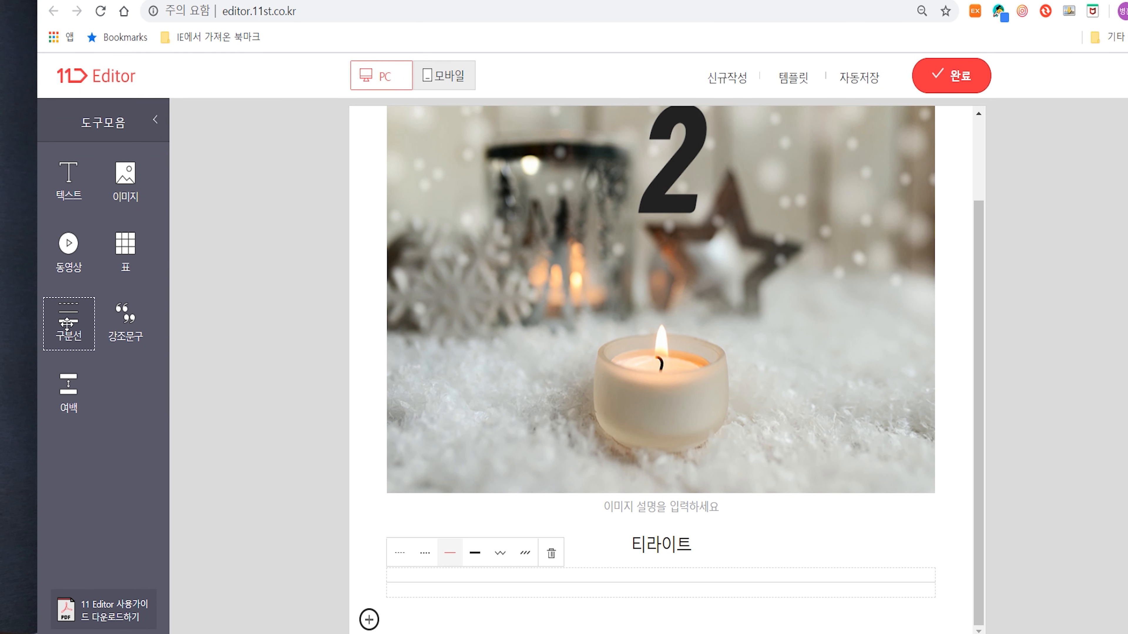
{"action": "left_click", "coordinate": [938, 91]}
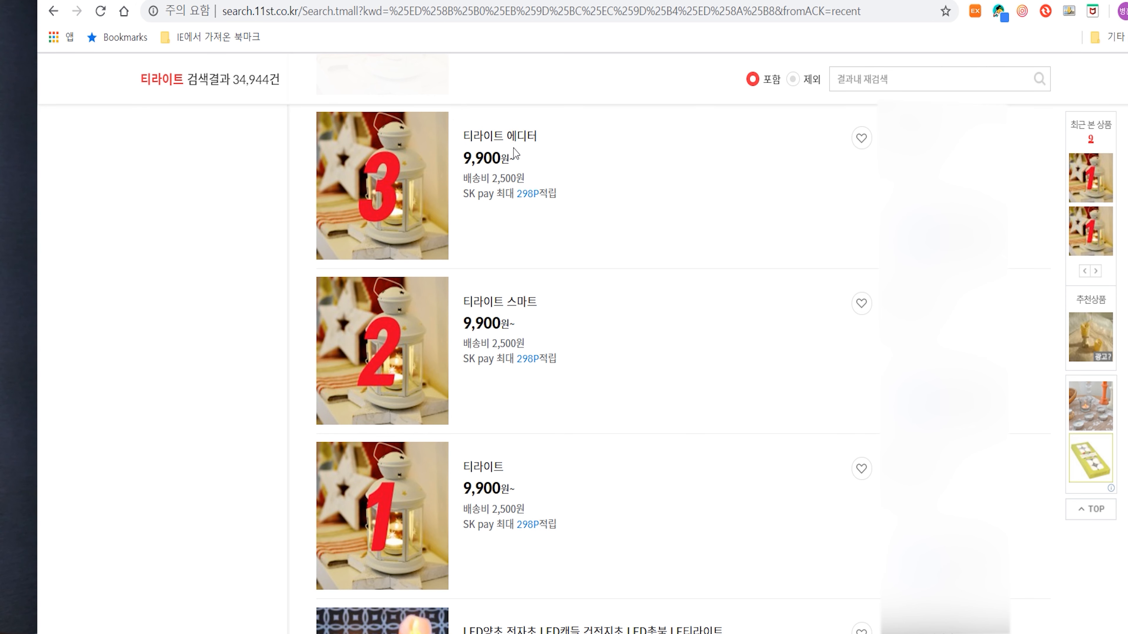
Look through the 티라이트 search results and examine the 티라이트 html 2 product's option list and detailed description.
{"action": "scroll", "coordinate": [509, 153], "scroll_direction": "up", "scroll_amount": 10}
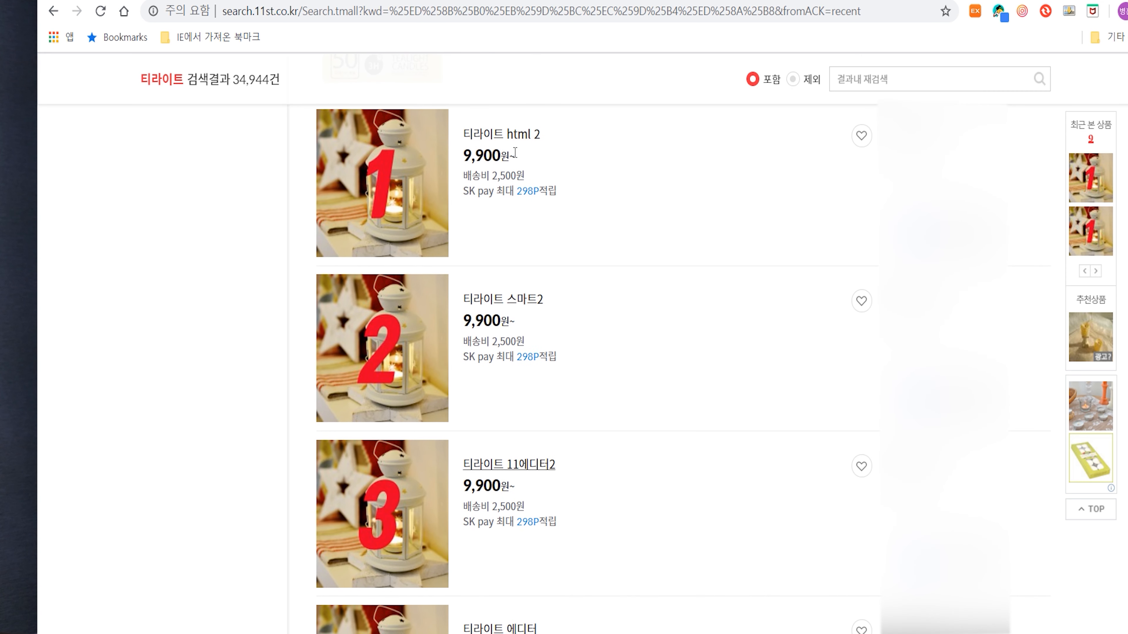
{"action": "scroll", "coordinate": [515, 153], "scroll_direction": "up", "scroll_amount": 2}
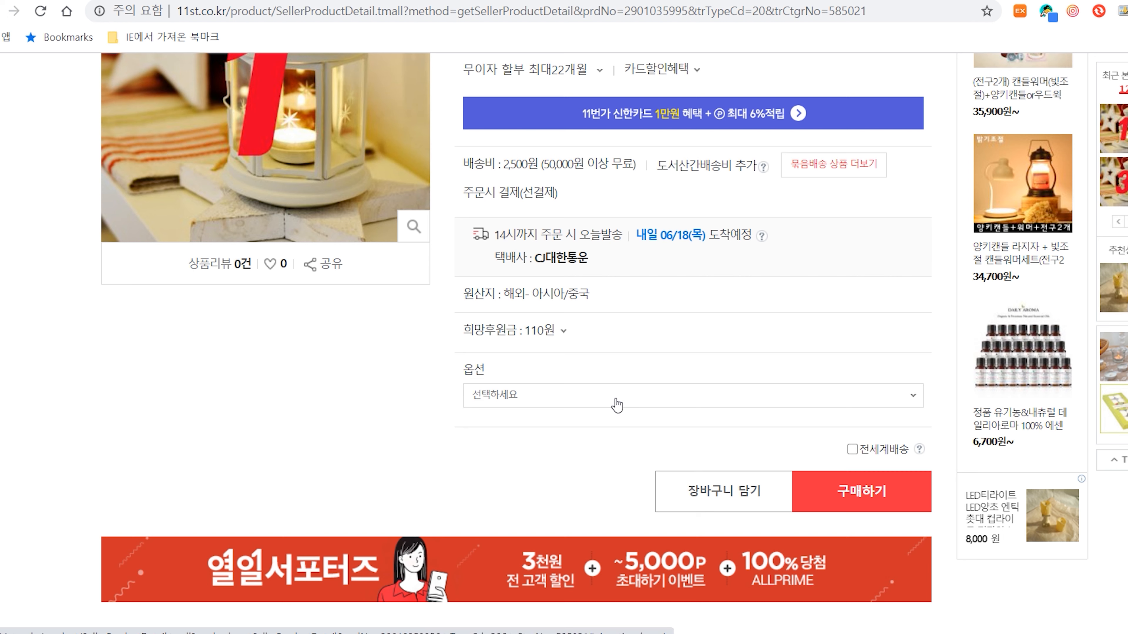
{"action": "left_click", "coordinate": [616, 405]}
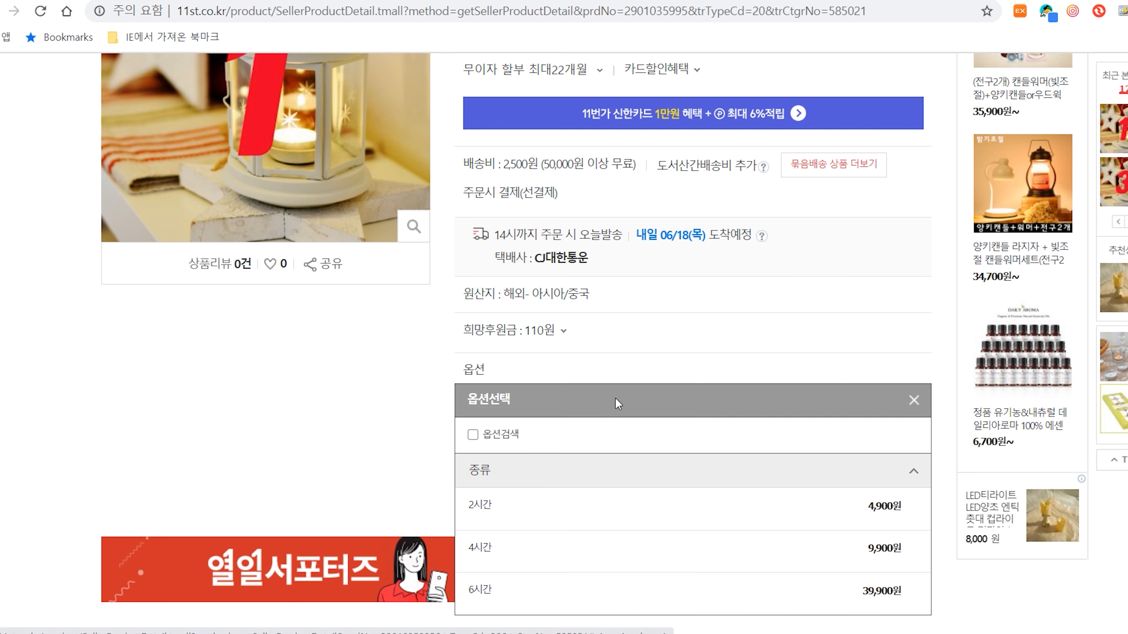
{"action": "left_click", "coordinate": [913, 400]}
{"action": "scroll", "coordinate": [310, 206], "scroll_direction": "down", "scroll_amount": 10}
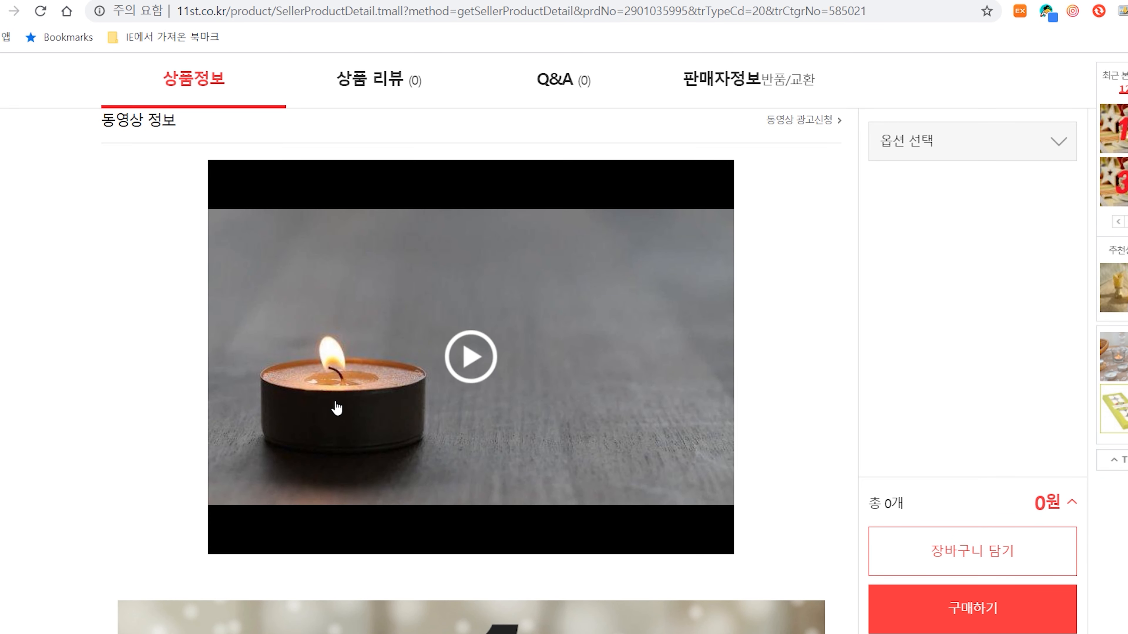
{"action": "scroll", "coordinate": [464, 420], "scroll_direction": "down", "scroll_amount": 7}
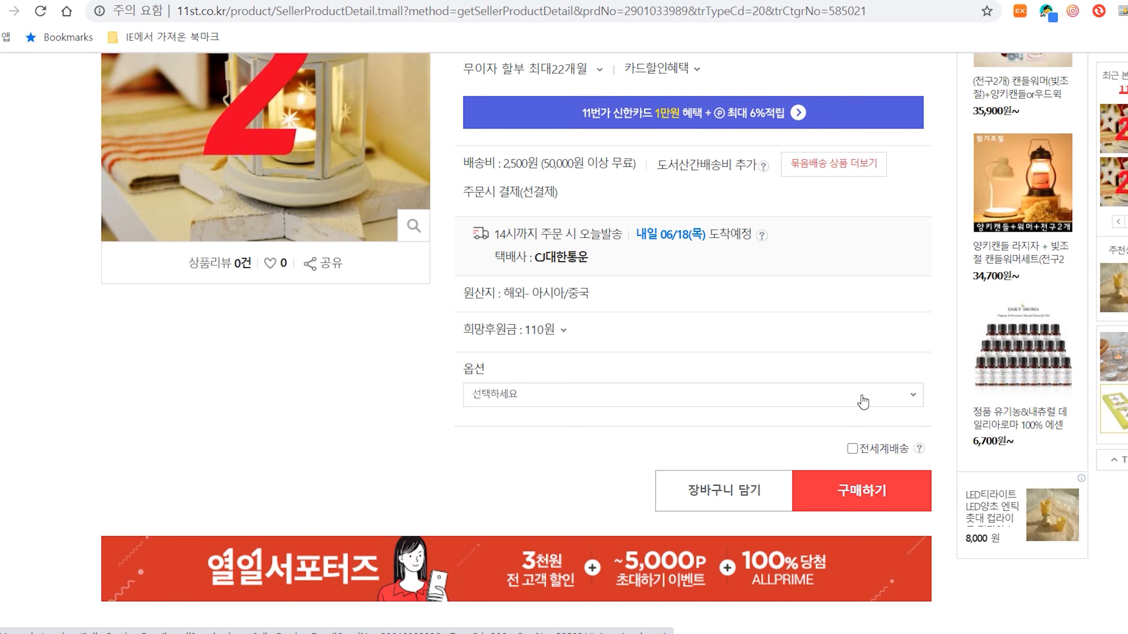
Examine the 티라이트 스마트2 product's option list with images and its description from 상단영역 to 하단영역.
{"action": "left_click", "coordinate": [864, 400]}
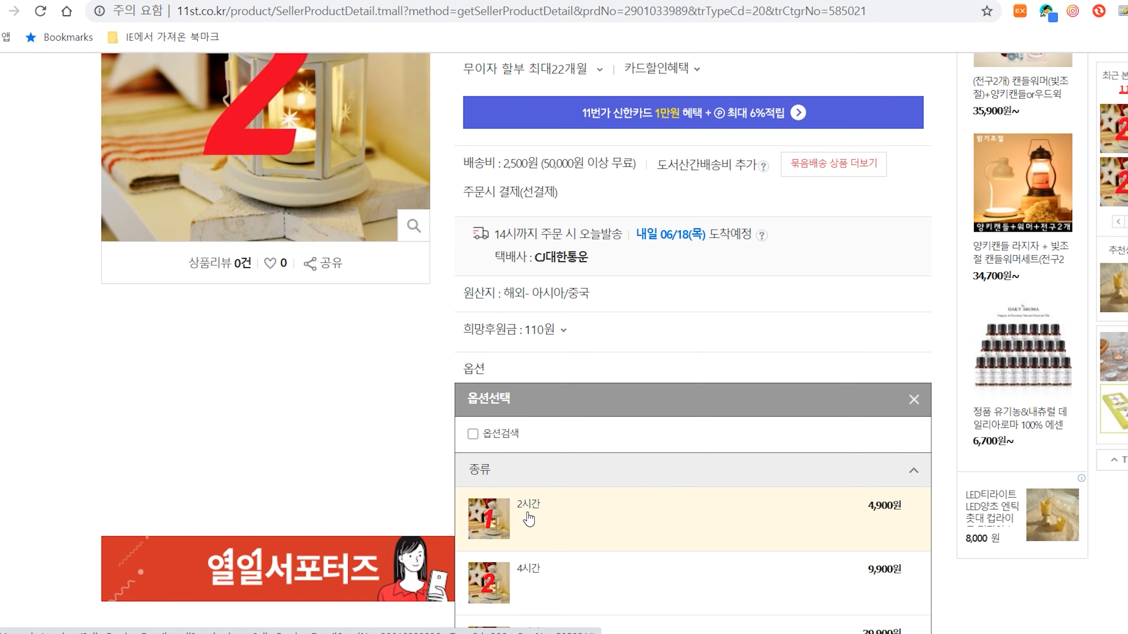
{"action": "scroll", "coordinate": [547, 577], "scroll_direction": "down", "scroll_amount": 2}
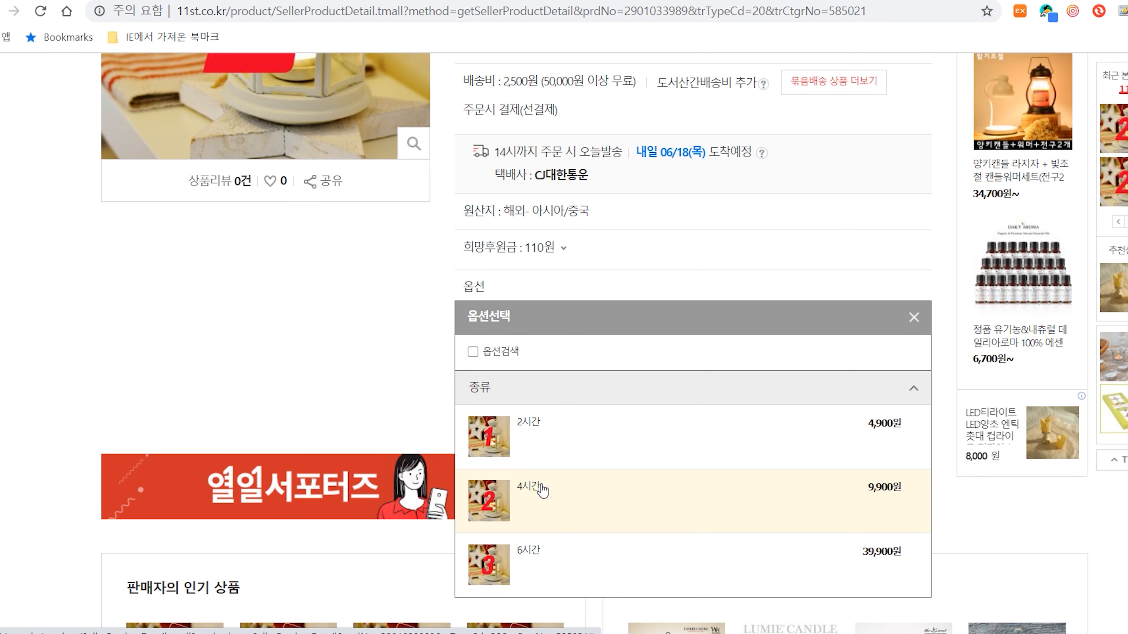
{"action": "scroll", "coordinate": [540, 493], "scroll_direction": "down", "scroll_amount": 10}
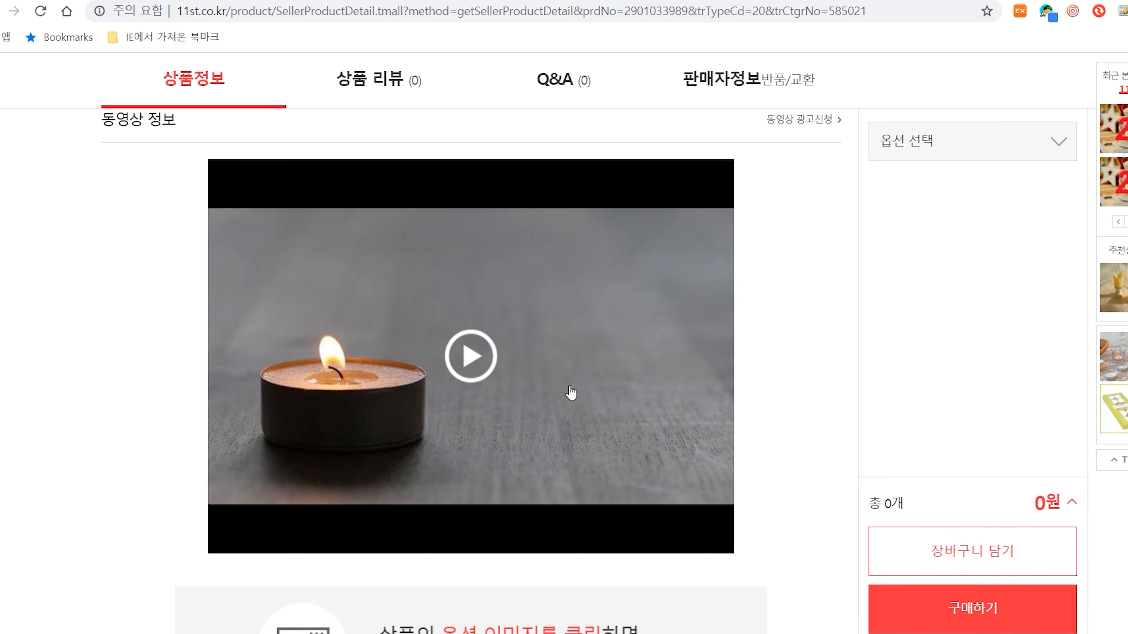
{"action": "scroll", "coordinate": [531, 421], "scroll_direction": "down", "scroll_amount": 8}
{"action": "scroll", "coordinate": [499, 358], "scroll_direction": "down", "scroll_amount": 2}
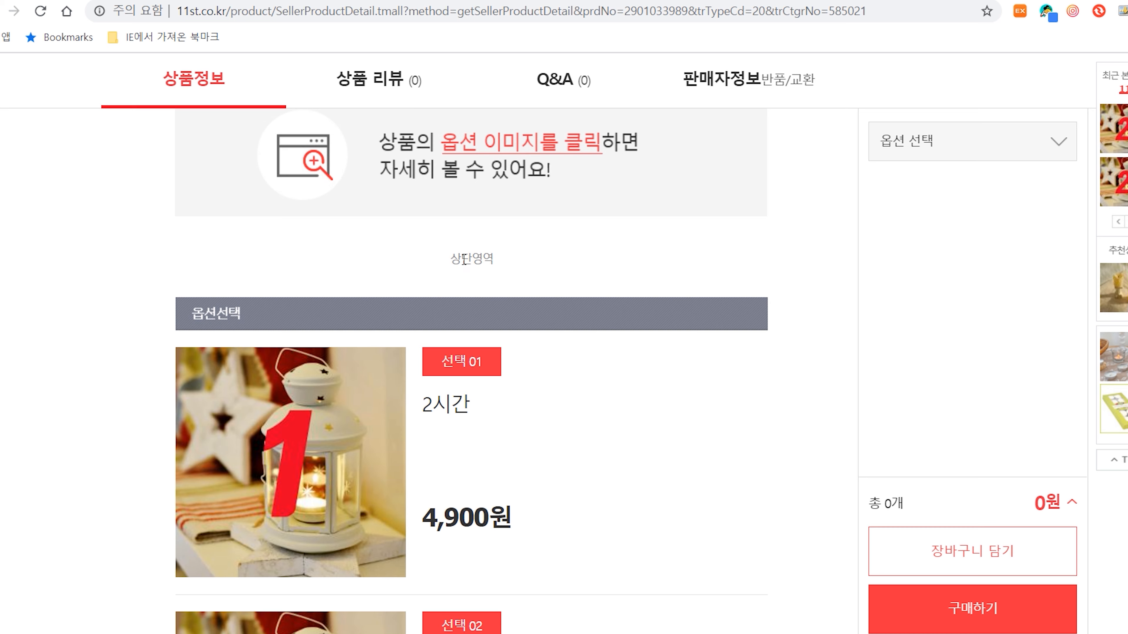
{"action": "scroll", "coordinate": [475, 260], "scroll_direction": "down", "scroll_amount": 18}
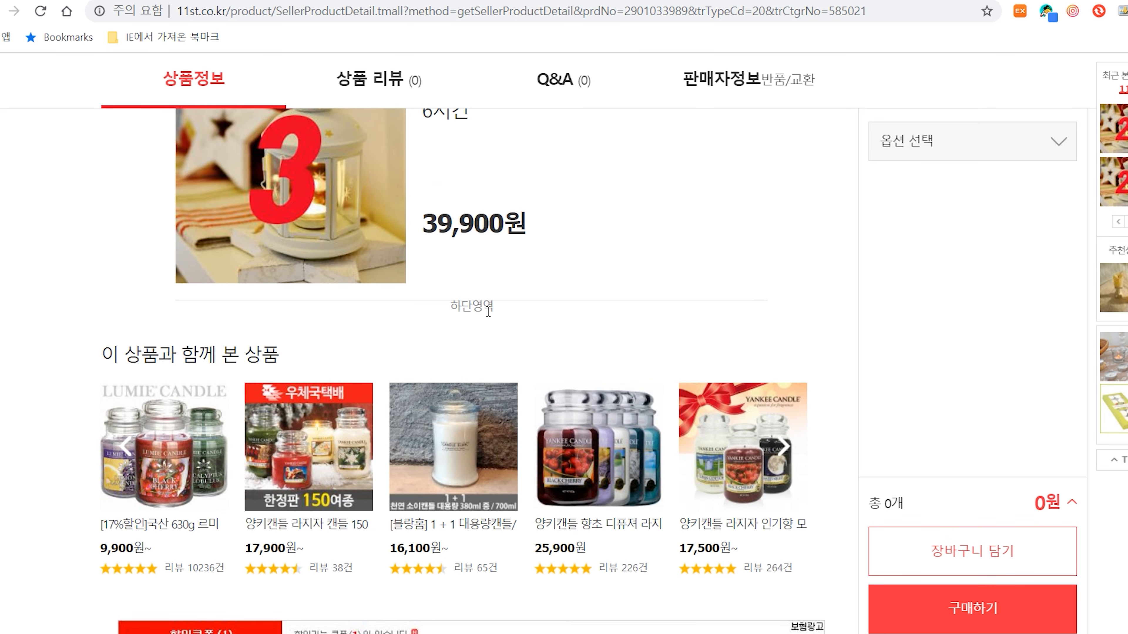
View the 자세히보기 details of the 2시간 and 4시간 options in the smart-option description, closing each one.
{"action": "scroll", "coordinate": [488, 310], "scroll_direction": "up", "scroll_amount": 16}
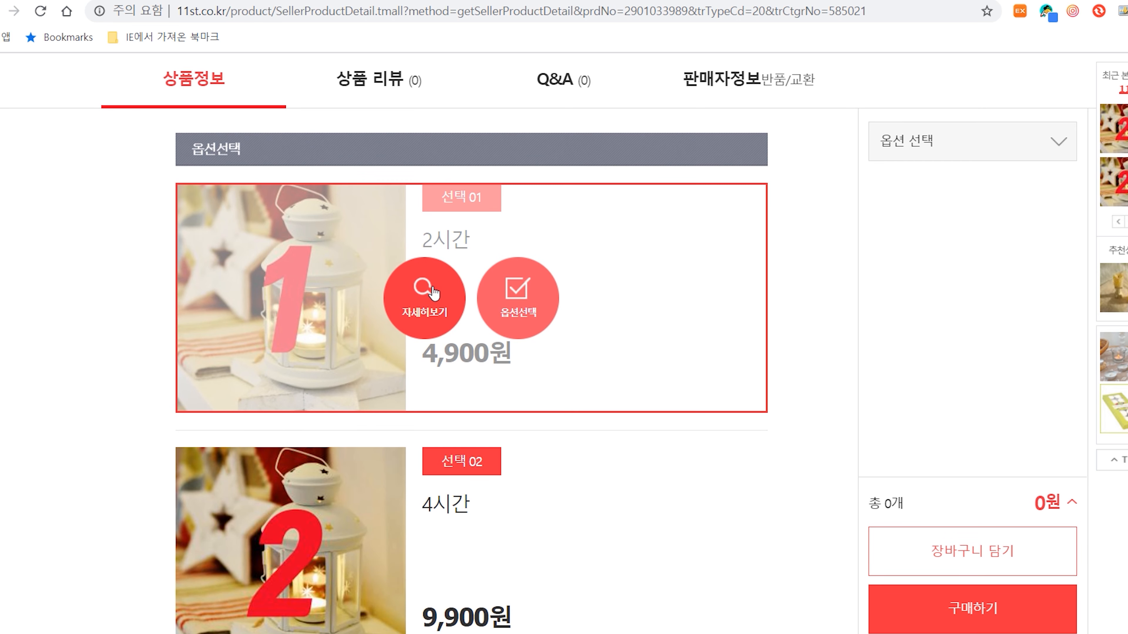
{"action": "left_click", "coordinate": [433, 293]}
{"action": "left_click", "coordinate": [810, 71]}
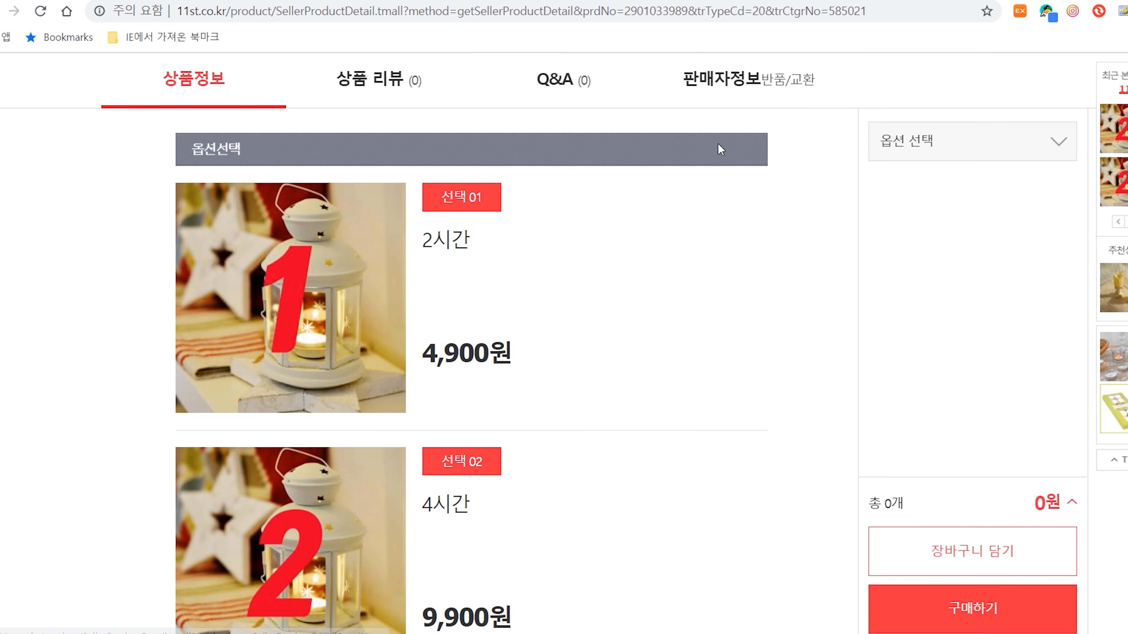
{"action": "mouse_move", "coordinate": [425, 522]}
{"action": "left_click", "coordinate": [424, 551]}
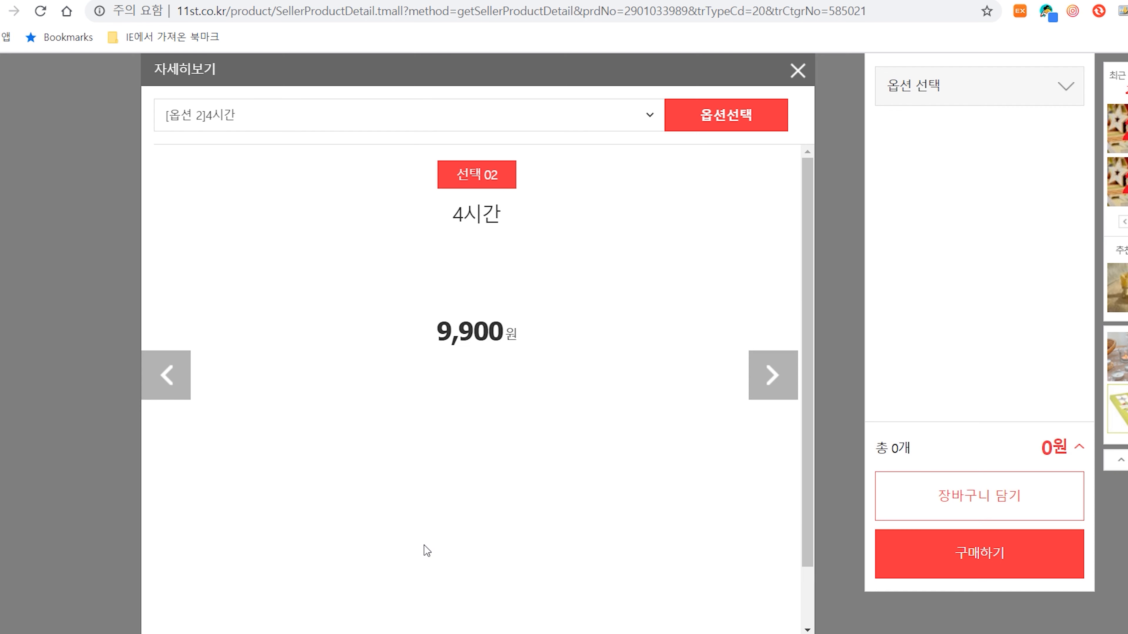
{"action": "left_click", "coordinate": [795, 71]}
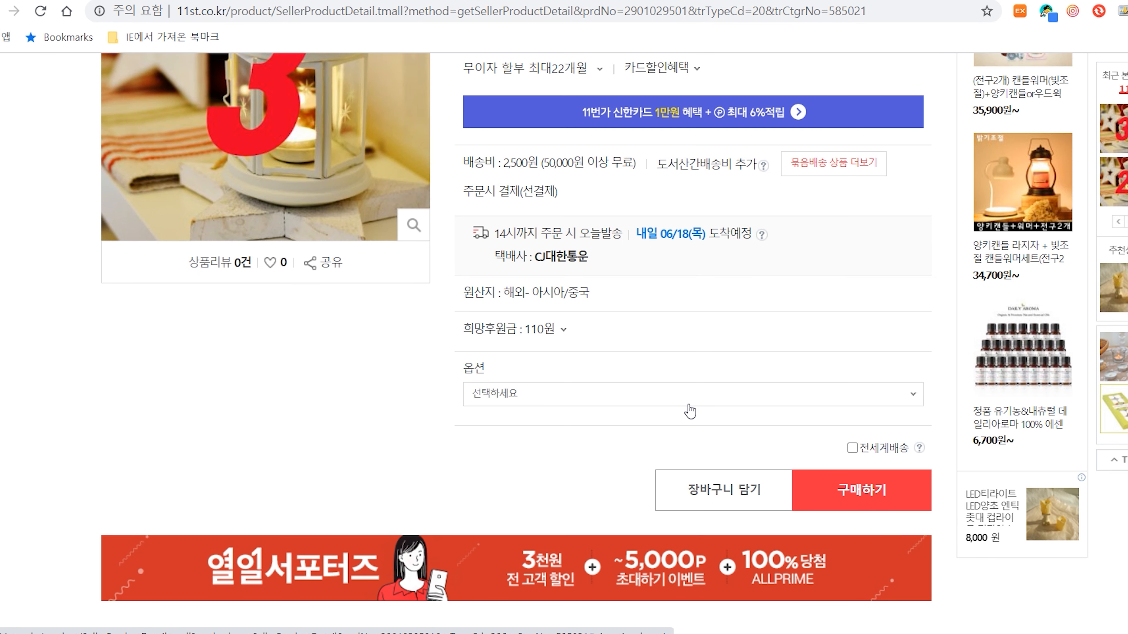
Examine the option list and detailed description on the 티라이트 11에디터2 product page.
{"action": "left_click", "coordinate": [688, 403]}
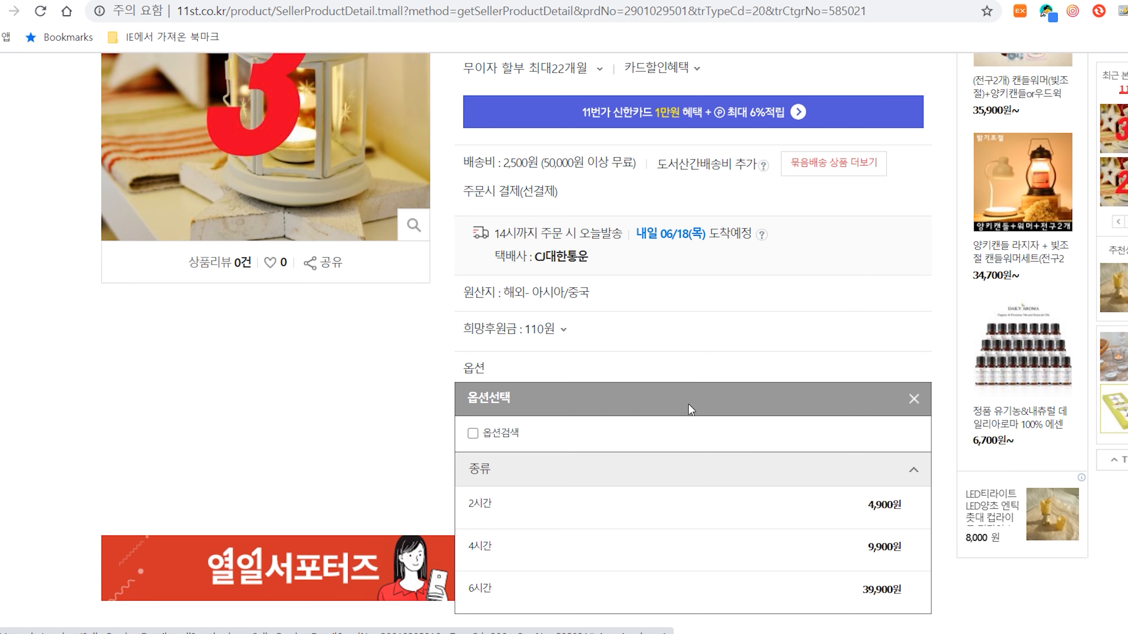
{"action": "left_click", "coordinate": [914, 399]}
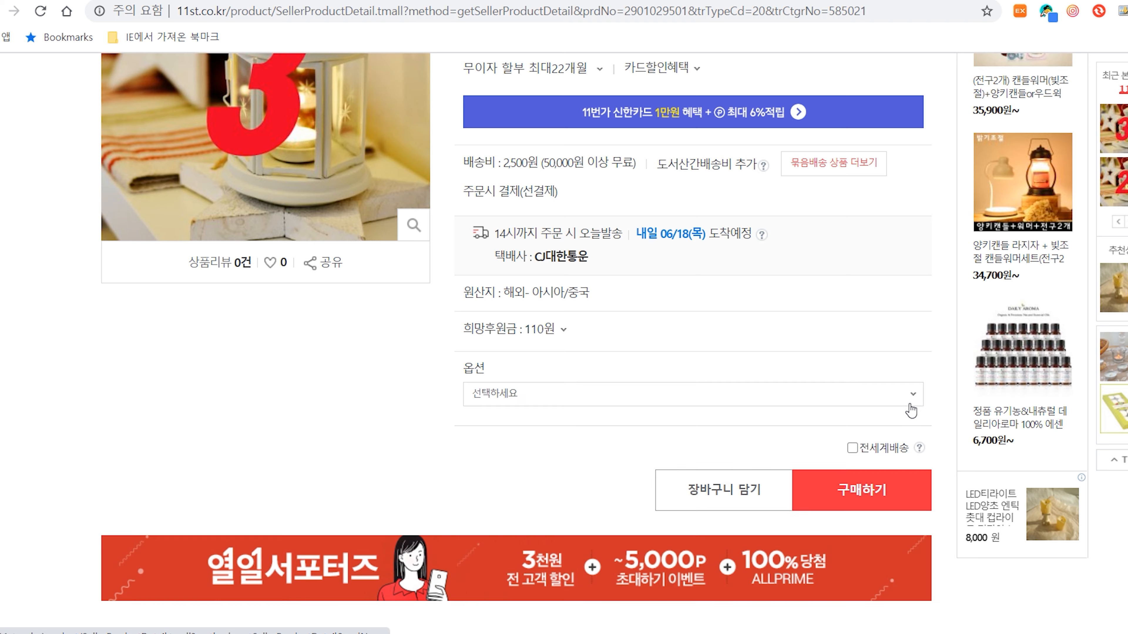
{"action": "scroll", "coordinate": [577, 388], "scroll_direction": "down", "scroll_amount": 5}
{"action": "scroll", "coordinate": [462, 333], "scroll_direction": "down", "scroll_amount": 8}
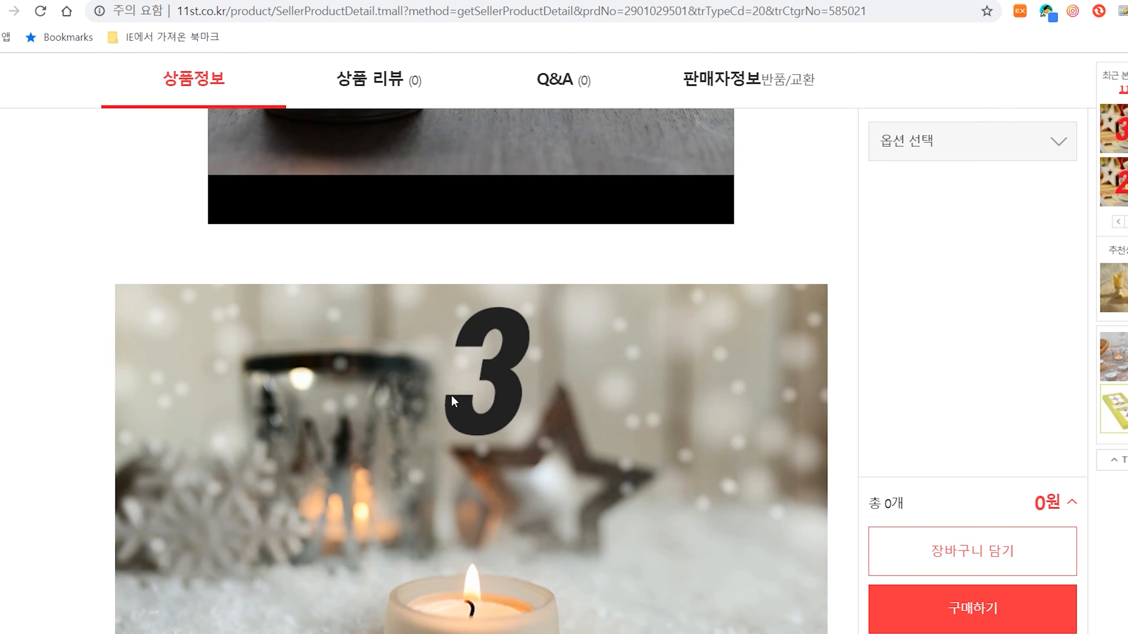